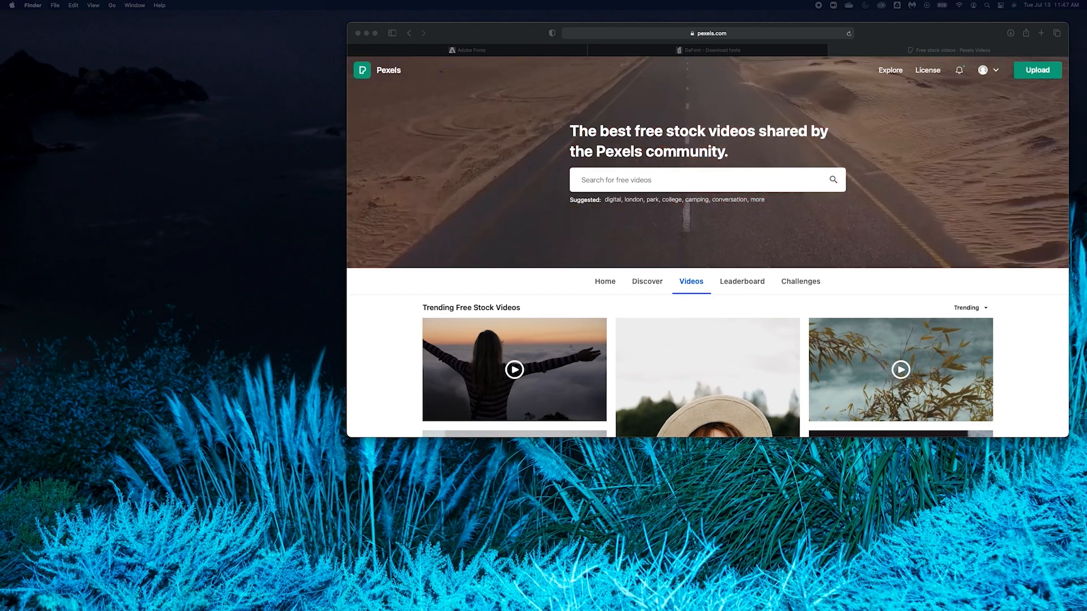
# - Switch to After Effects and start a new project
pyautogui.moveTo(110, 591)
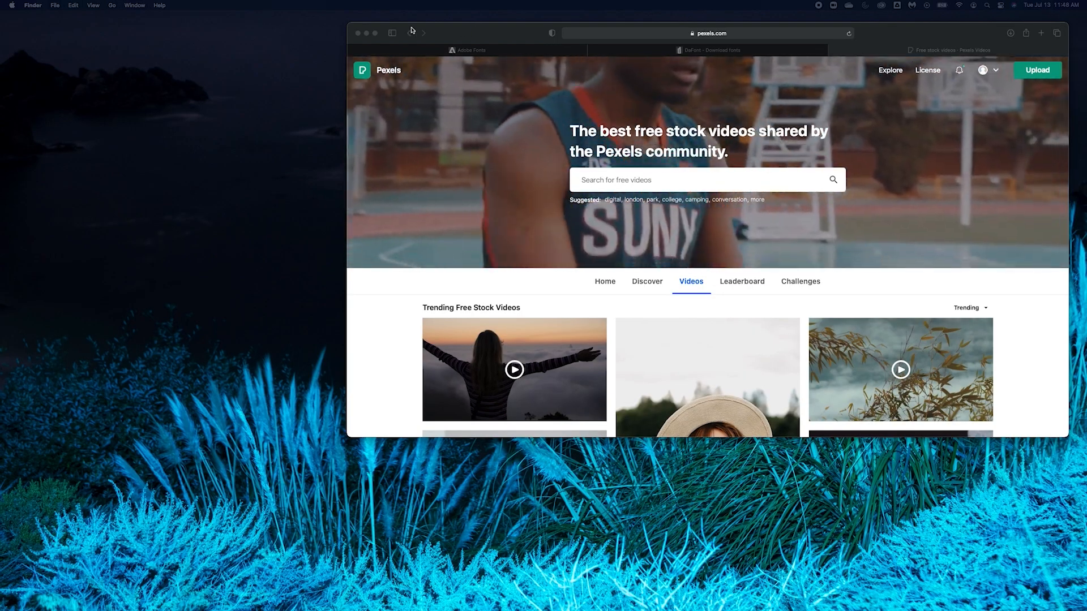
pyautogui.click(110, 600)
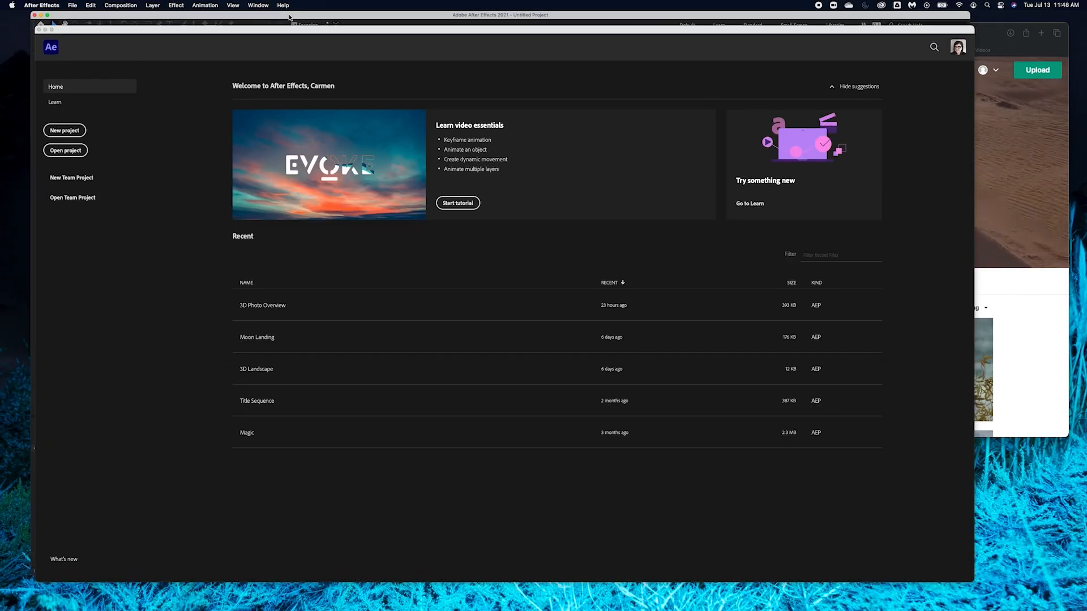
pyautogui.moveTo(277, 36)
pyautogui.mouseDown()
pyautogui.moveTo(321, 211)
pyautogui.moveTo(301, 36)
pyautogui.moveTo(281, 38)
pyautogui.mouseUp()
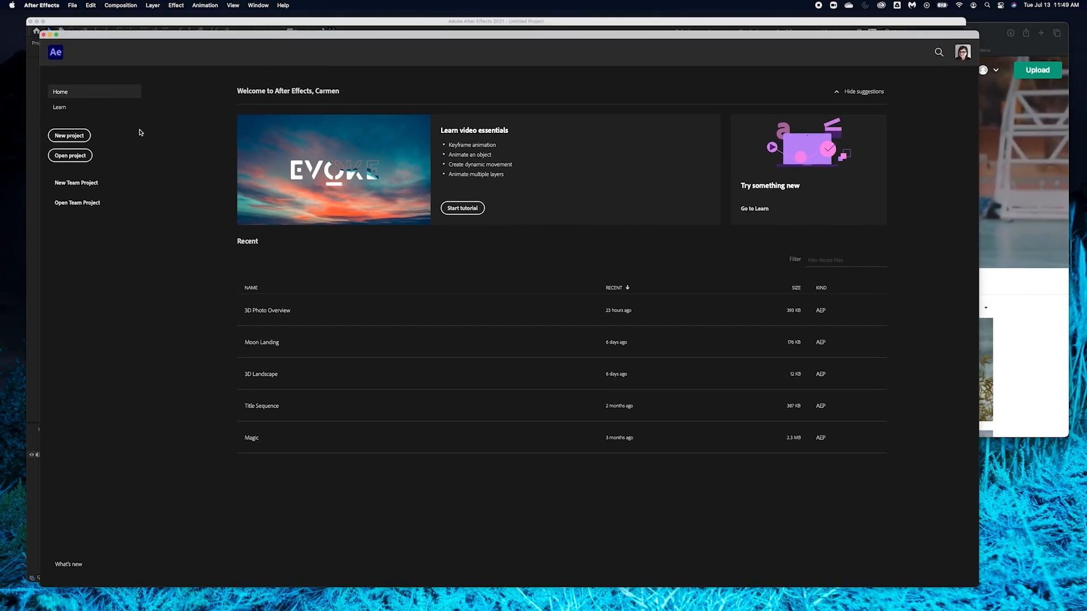
pyautogui.click(77, 137)
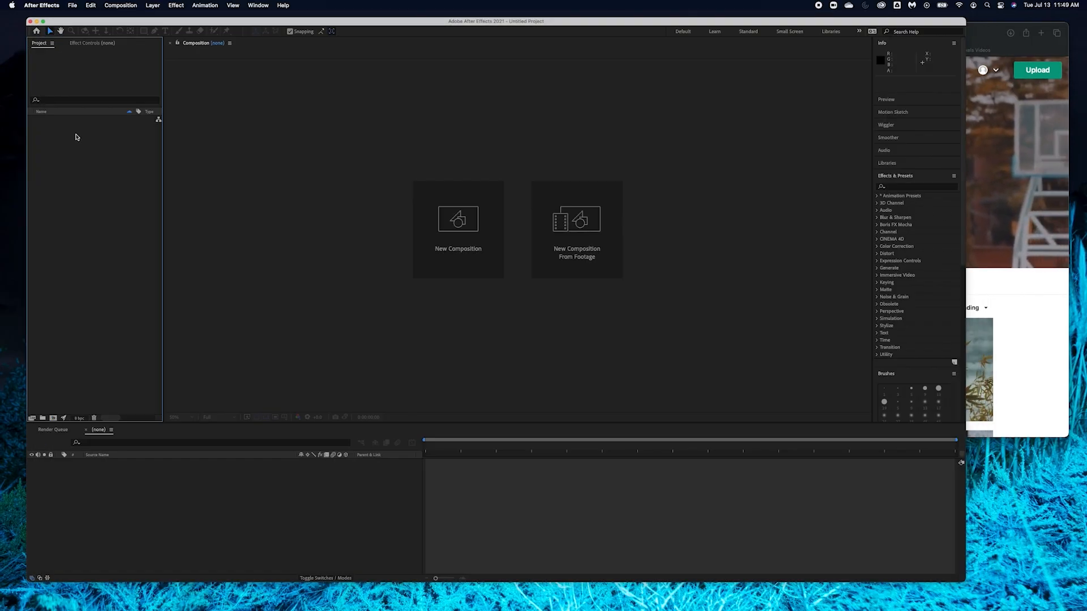
# - Create a new HDTV 1080 24 composition with its duration set to 5 seconds
pyautogui.click(422, 234)
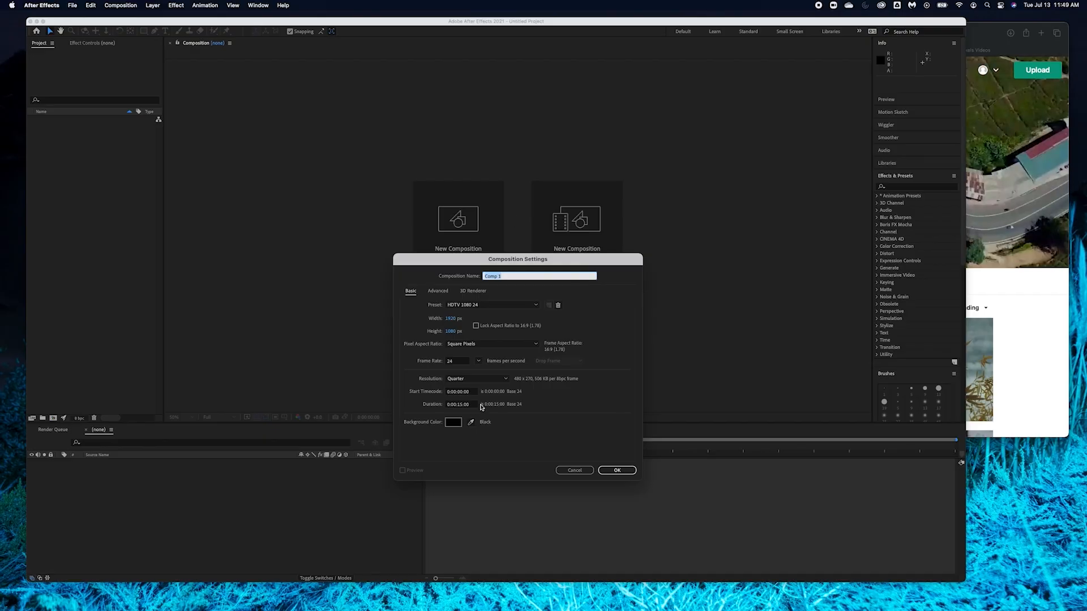
pyautogui.click(463, 405)
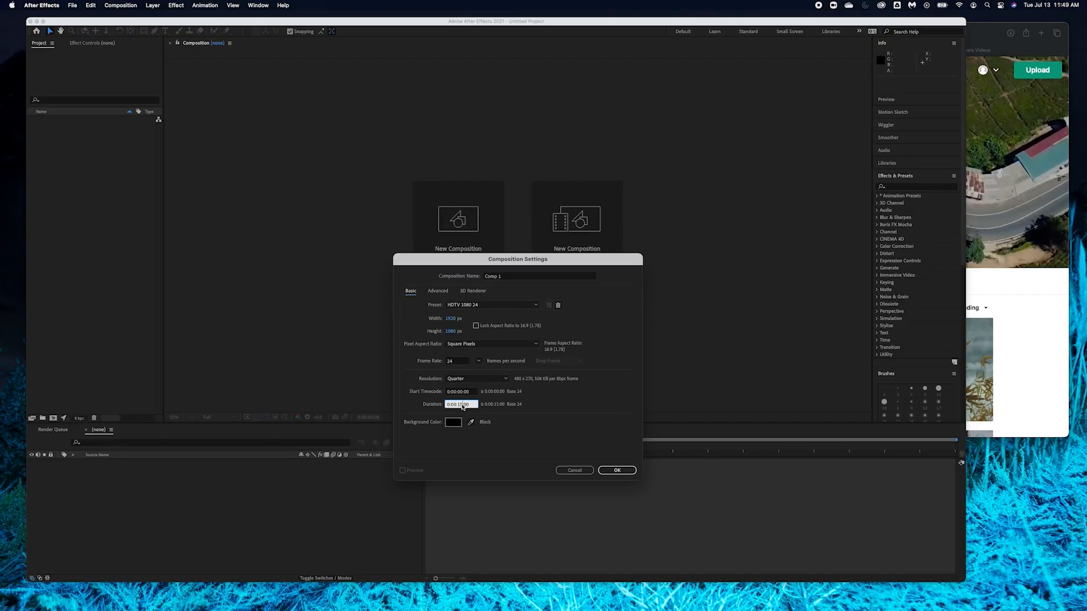
pyautogui.press('BackSpace')
pyautogui.press('BackSpace')
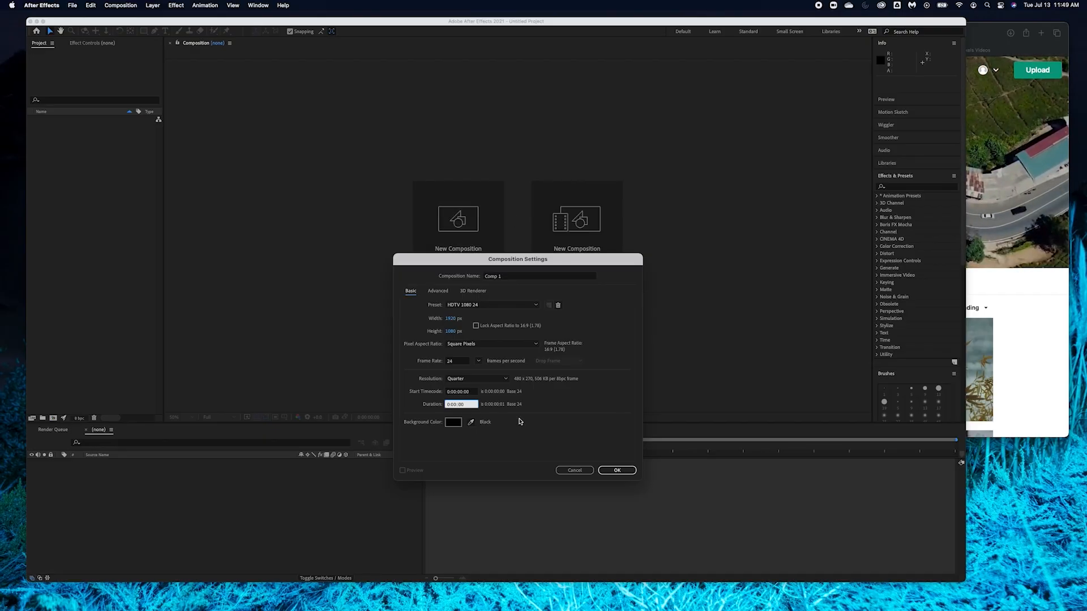
pyautogui.write('5')
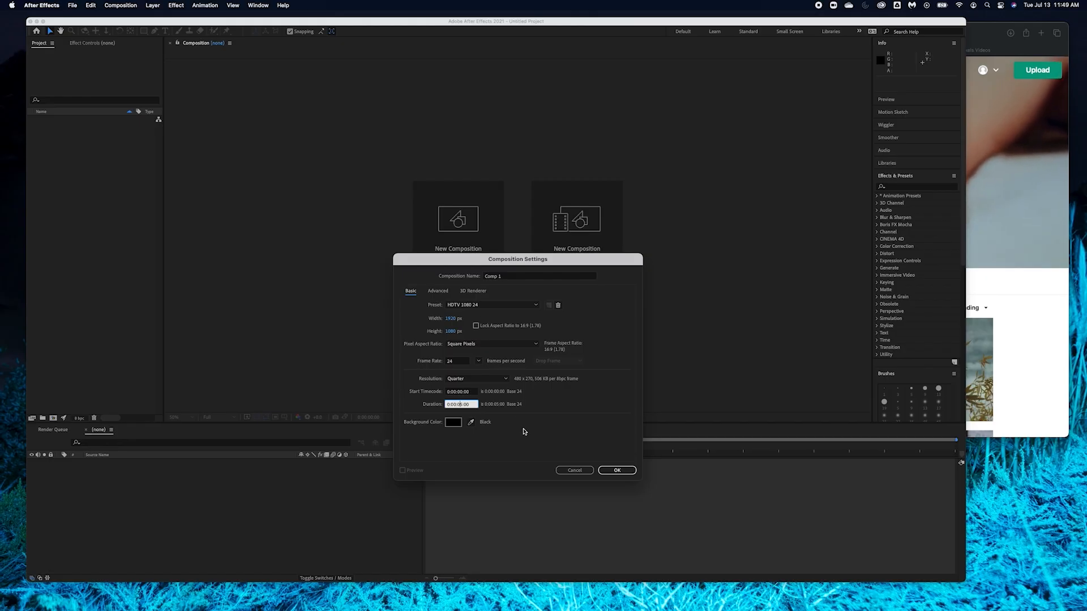
pyautogui.click(619, 470)
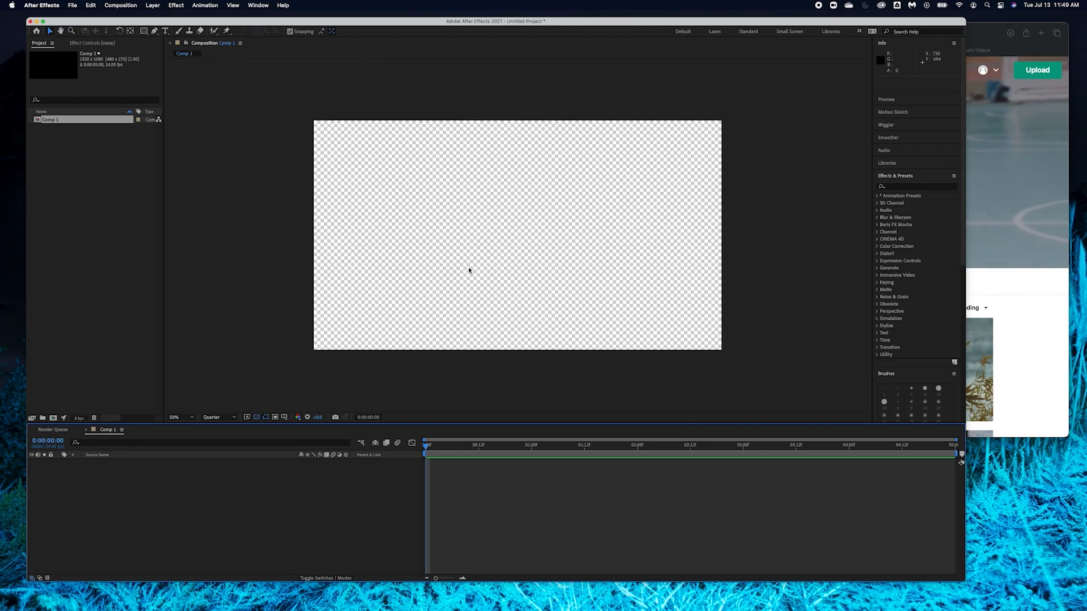
# - Enlarge the application window until it fills the whole screen
pyautogui.moveTo(964, 581); pyautogui.dragTo(1083, 605)
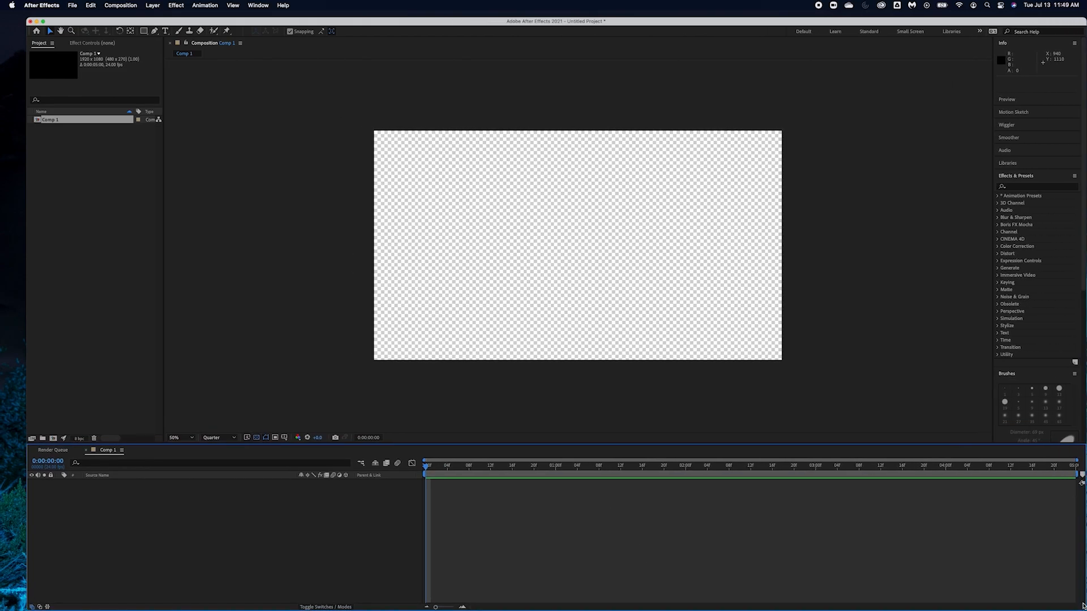
pyautogui.moveTo(27, 19); pyautogui.dragTo(4, 9)
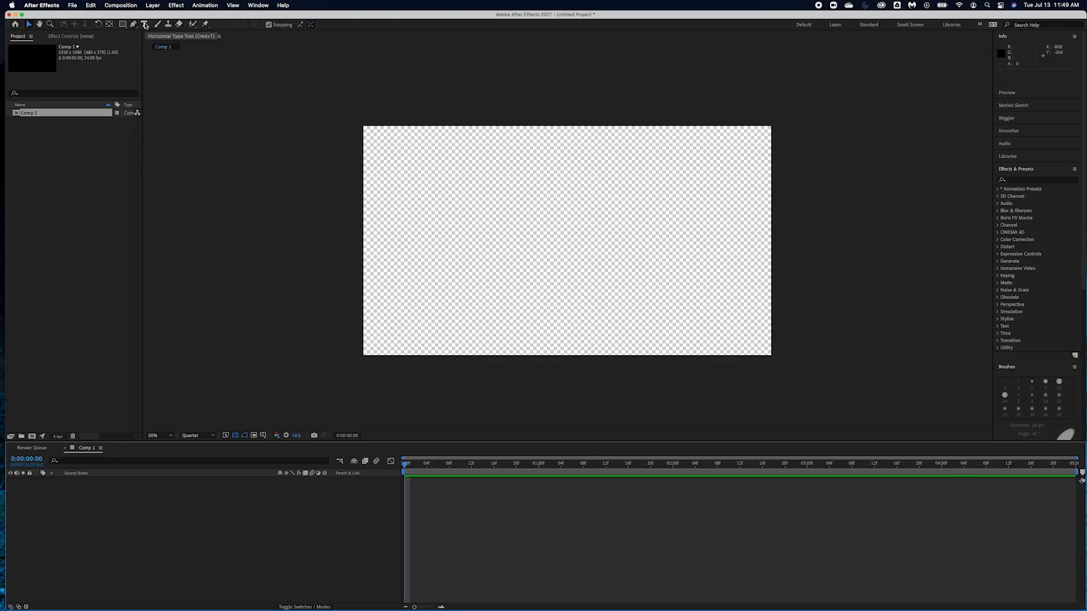
pyautogui.press(',')
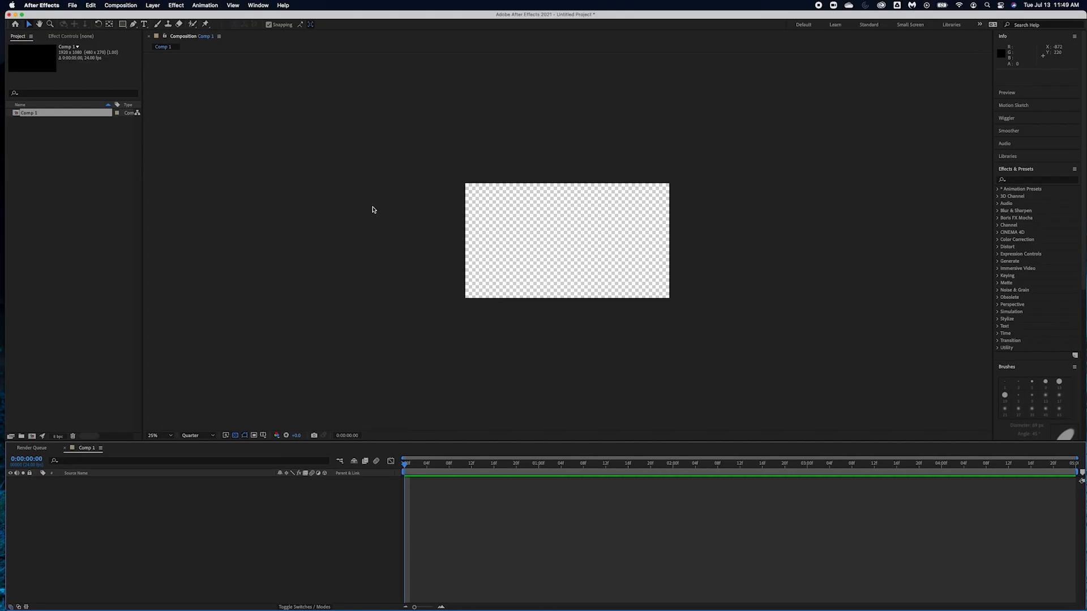
pyautogui.press('.')
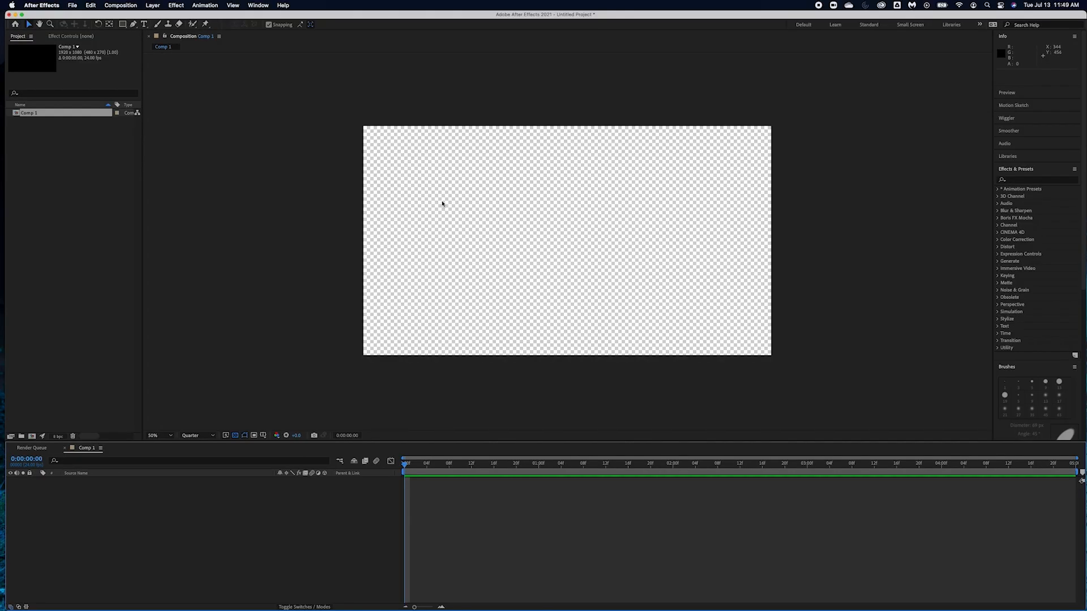
pyautogui.press('.')
pyautogui.press(',')
pyautogui.press('.')
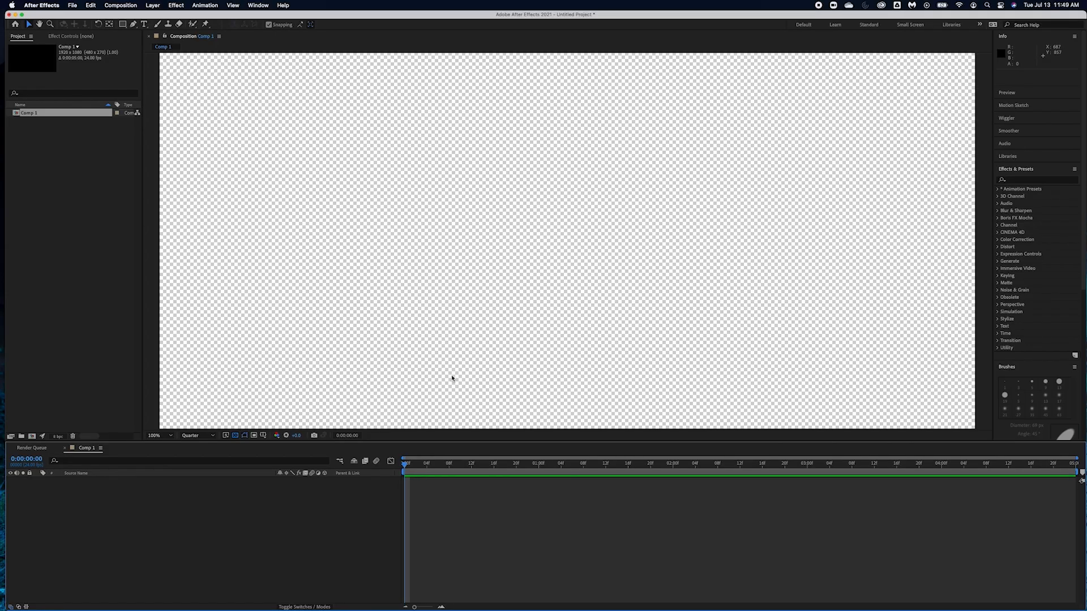
pyautogui.press(',')
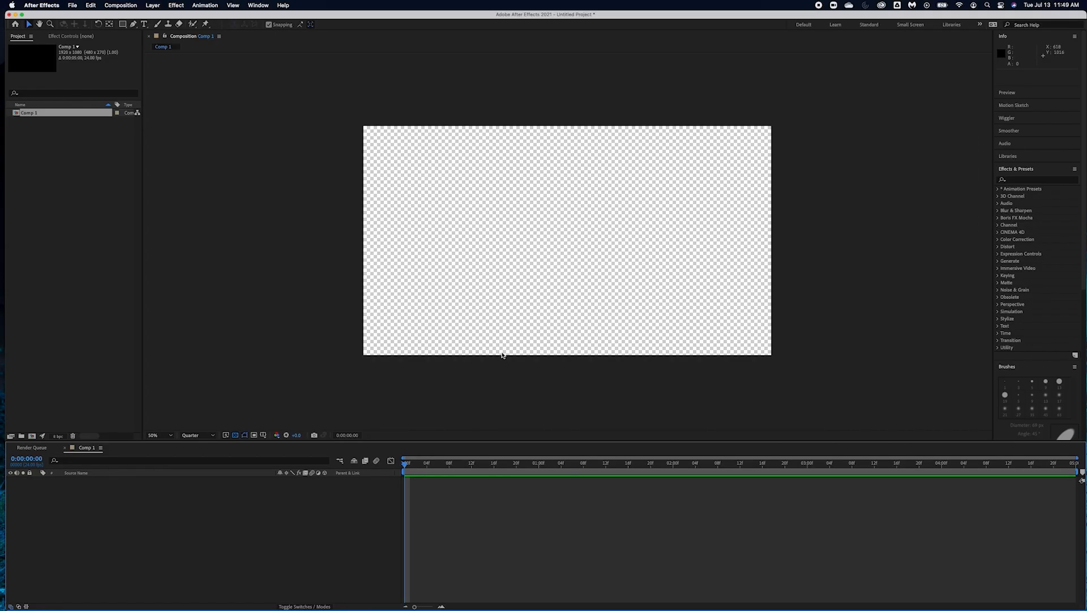
# - Switch the composition's transparency grid off and on again to compare the two backgrounds
pyautogui.click(235, 435)
pyautogui.click(235, 436)
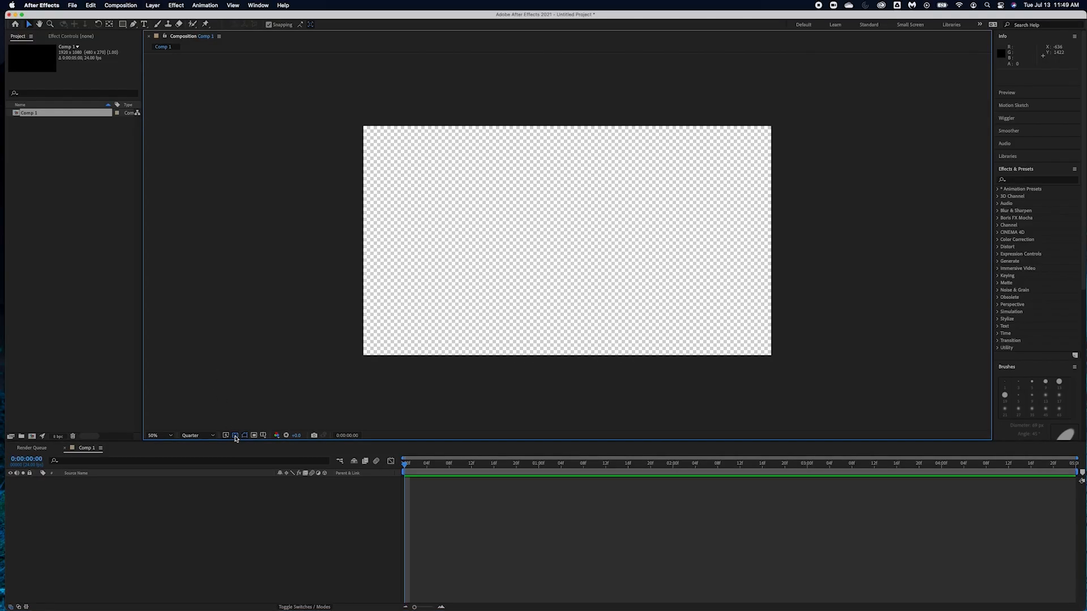
pyautogui.click(236, 436)
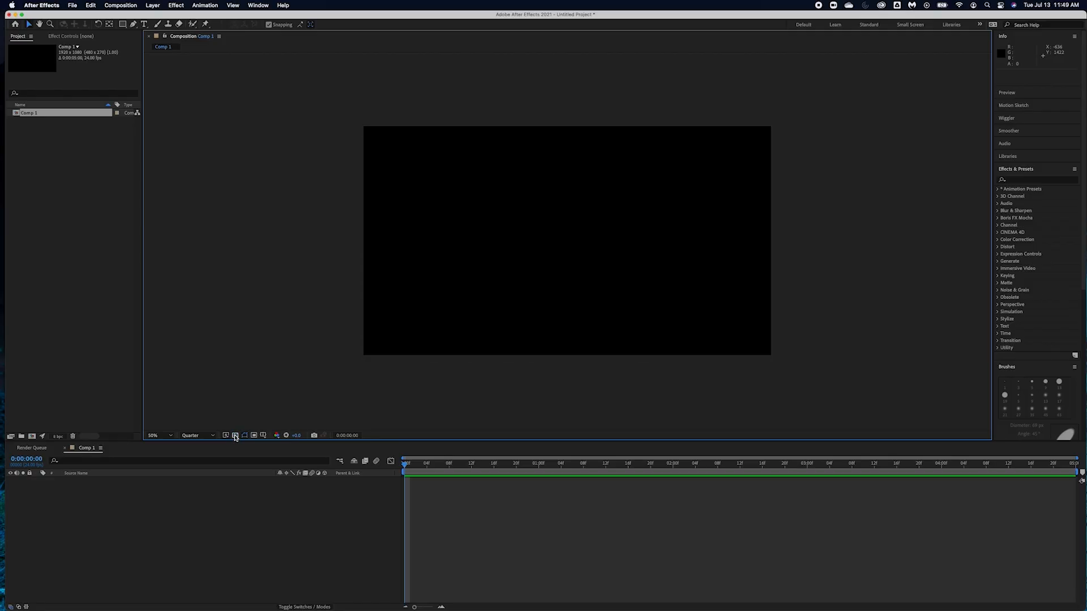
pyautogui.click(235, 436)
pyautogui.click(235, 436)
pyautogui.click(236, 436)
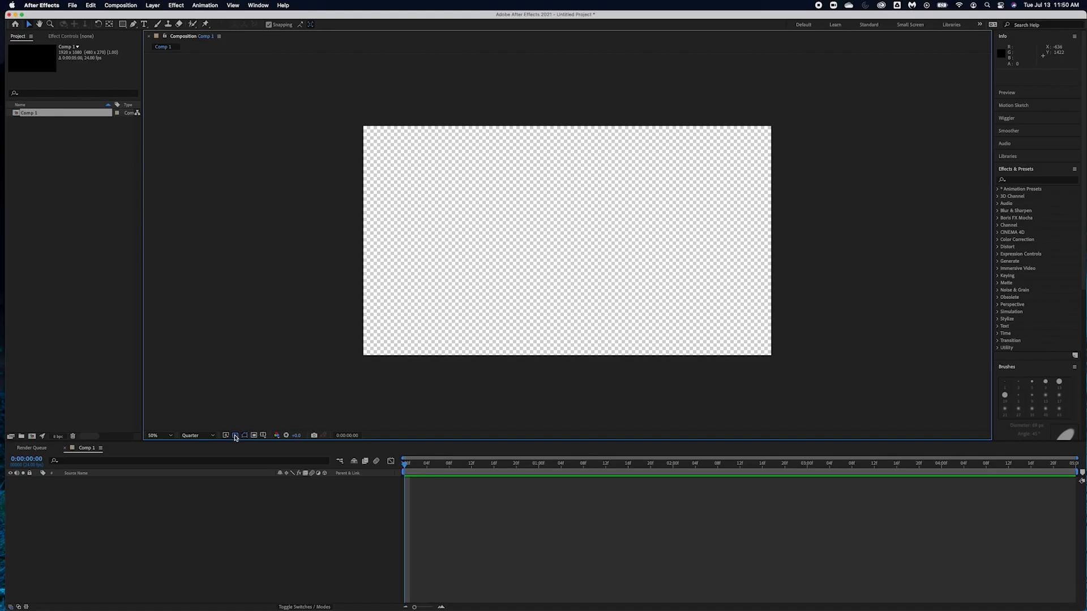
pyautogui.click(235, 436)
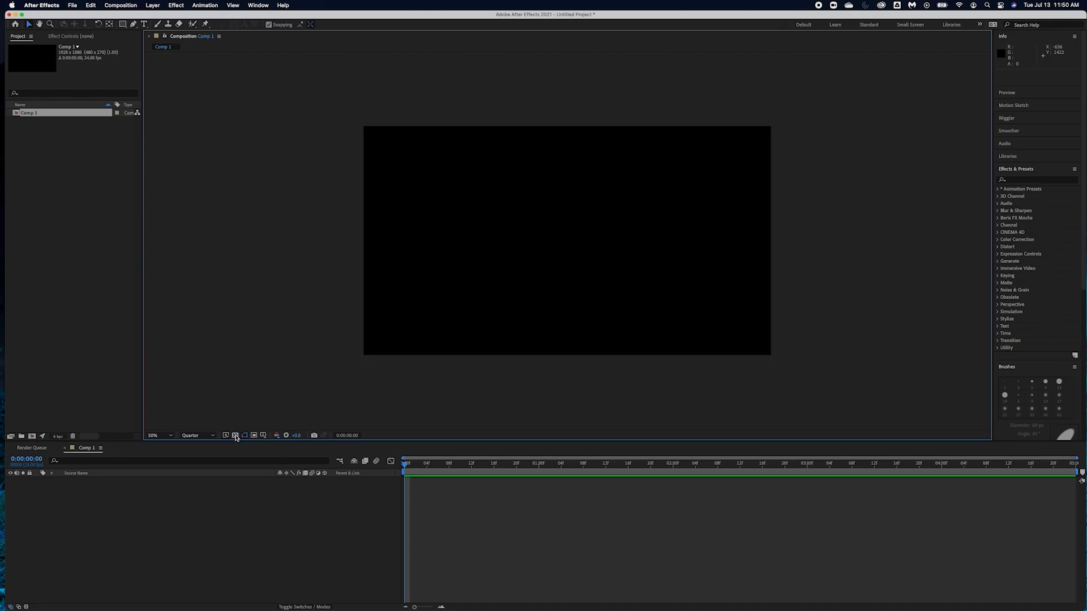
pyautogui.click(236, 436)
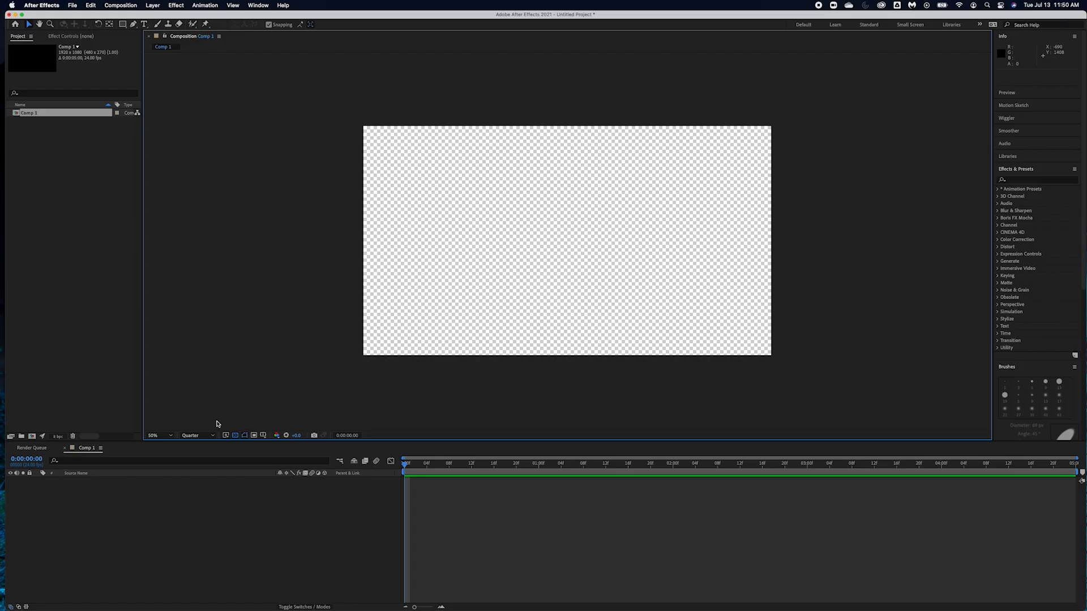
# - Draw a text box across most of the composition frame and enter "Thisi is my text tool, isn't it awesome?"
pyautogui.click(144, 25)
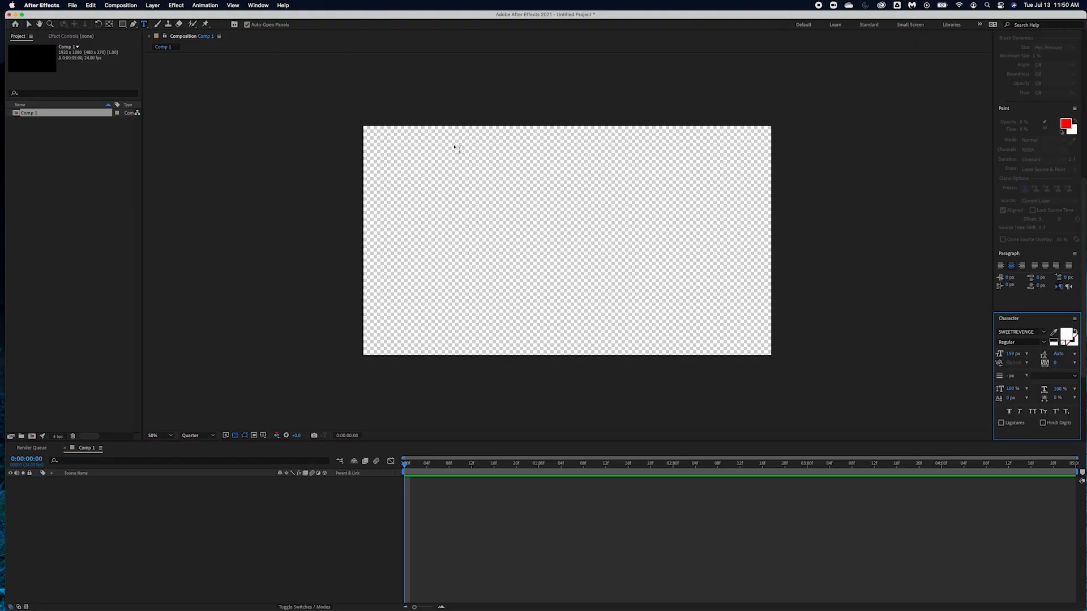
pyautogui.click(388, 150)
pyautogui.moveTo(383, 146); pyautogui.dragTo(750, 336)
pyautogui.write('Th')
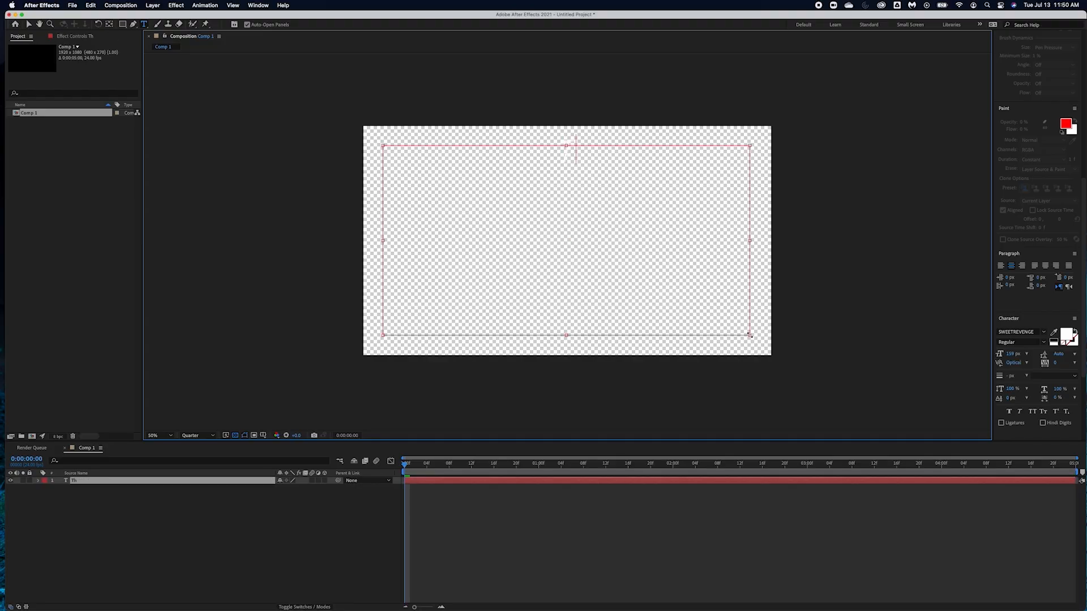
pyautogui.write("isi is my text tool, isn't it awesome?")
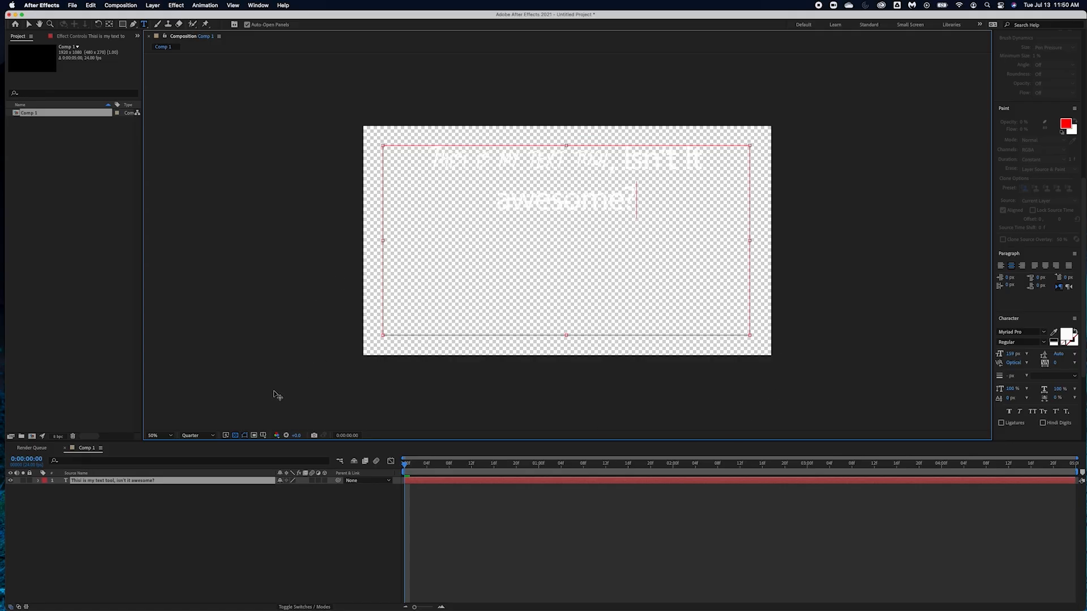
# - Turn off the transparency grid and delete the extra "i" from "Thisi" in the text
pyautogui.click(235, 436)
pyautogui.click(465, 152)
pyautogui.press('BackSpace')
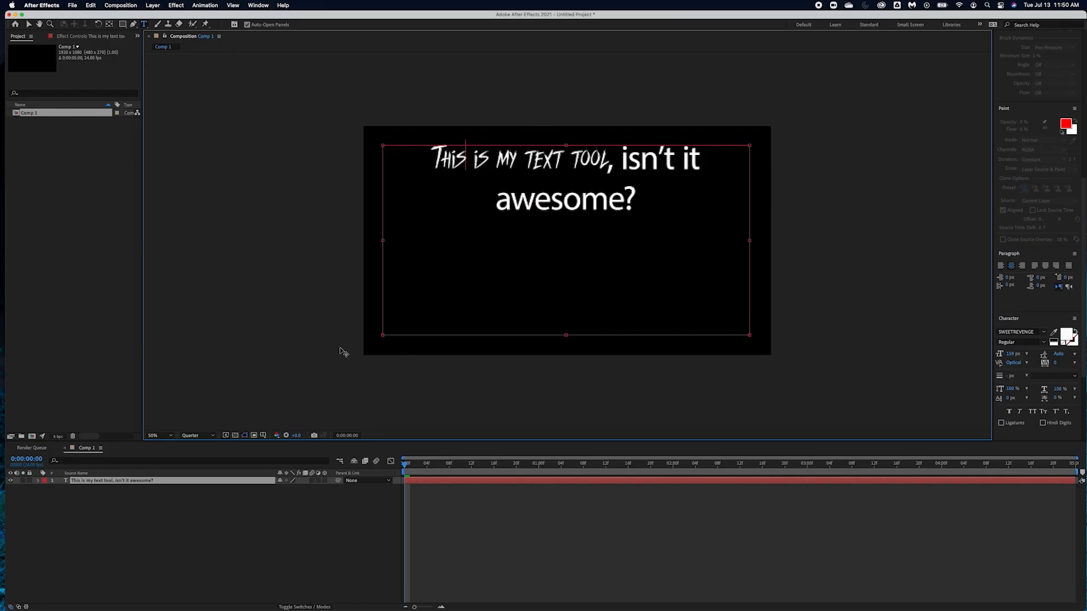
# - Set the composition's preview resolution to Full
pyautogui.click(642, 171)
pyautogui.click(211, 436)
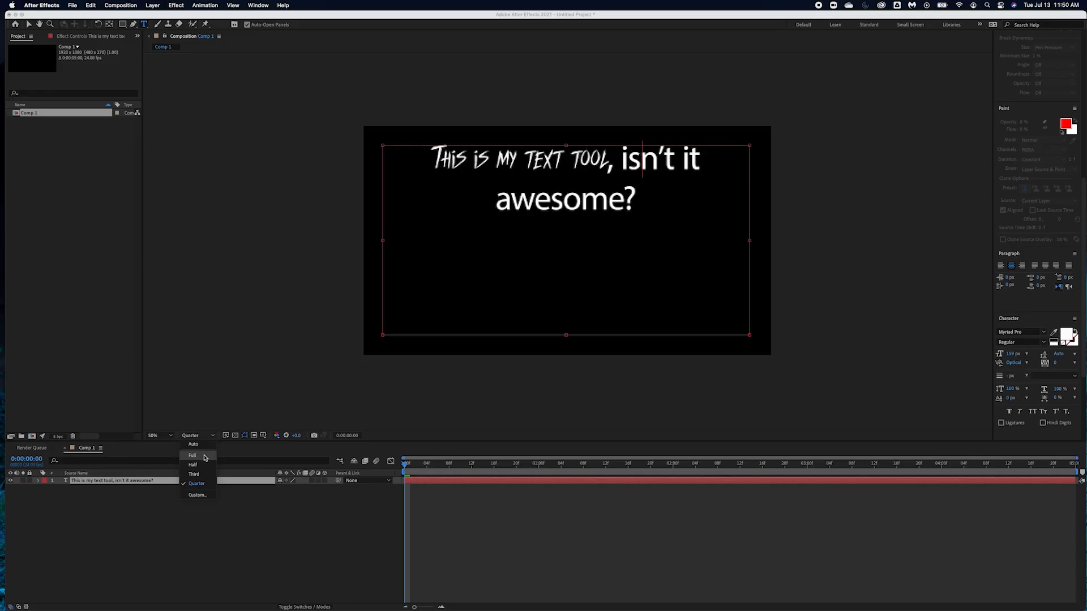
pyautogui.click(192, 456)
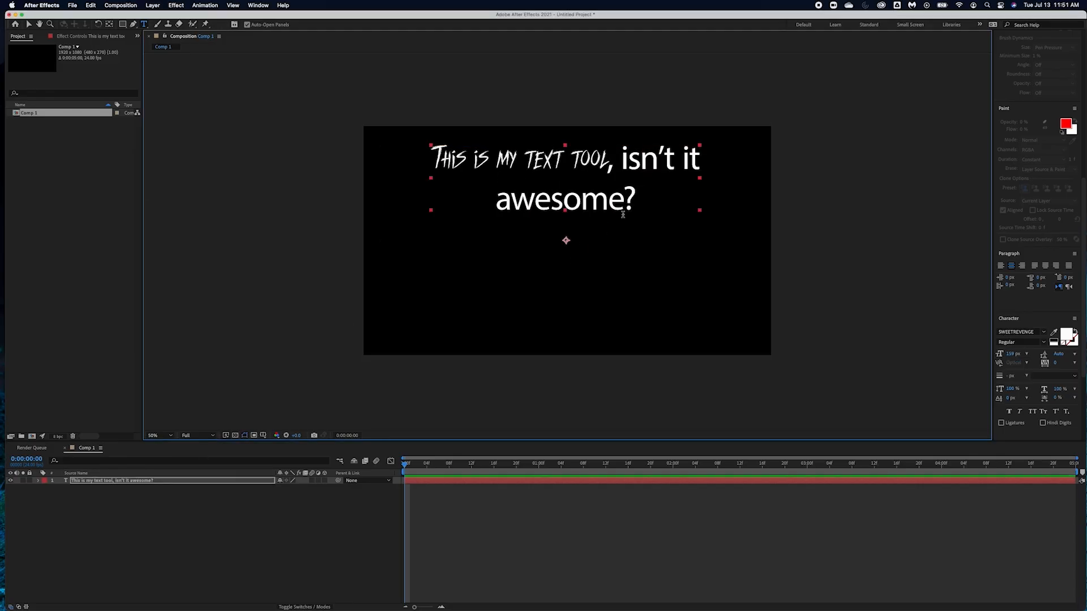
# - Select all the characters of the "This is my text tool, isn't it awesome?" text layer for editing
pyautogui.click(571, 201)
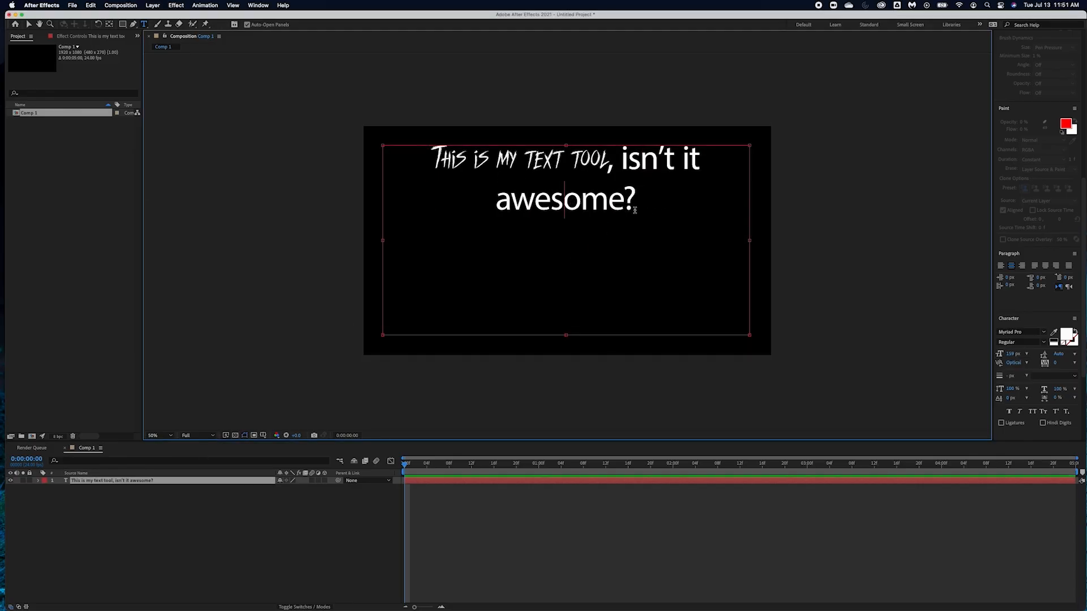
pyautogui.moveTo(641, 196); pyautogui.dragTo(445, 142)
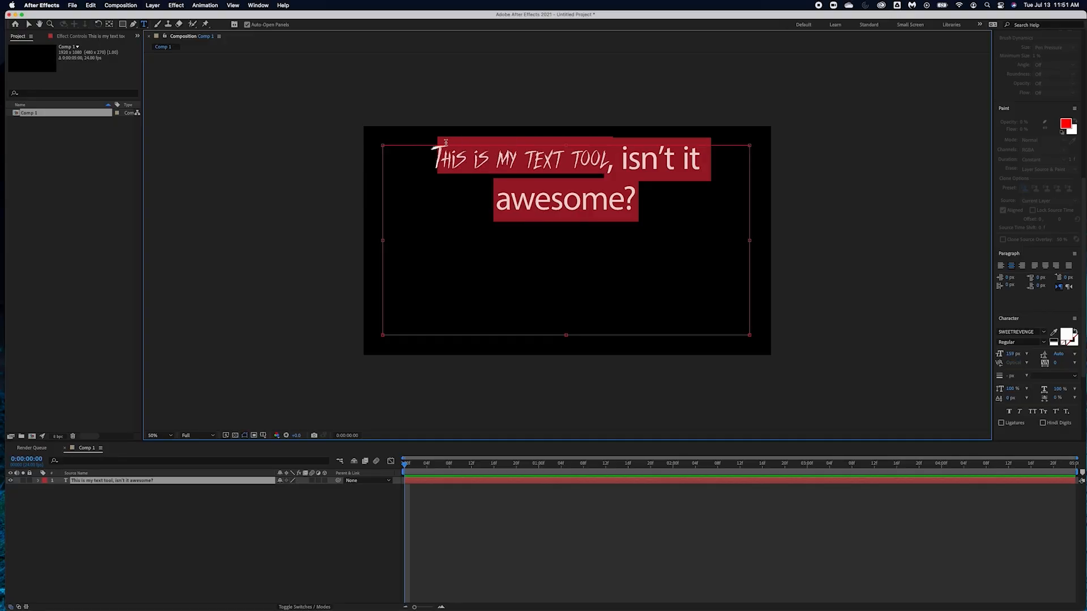
pyautogui.click(129, 586)
pyautogui.click(124, 482)
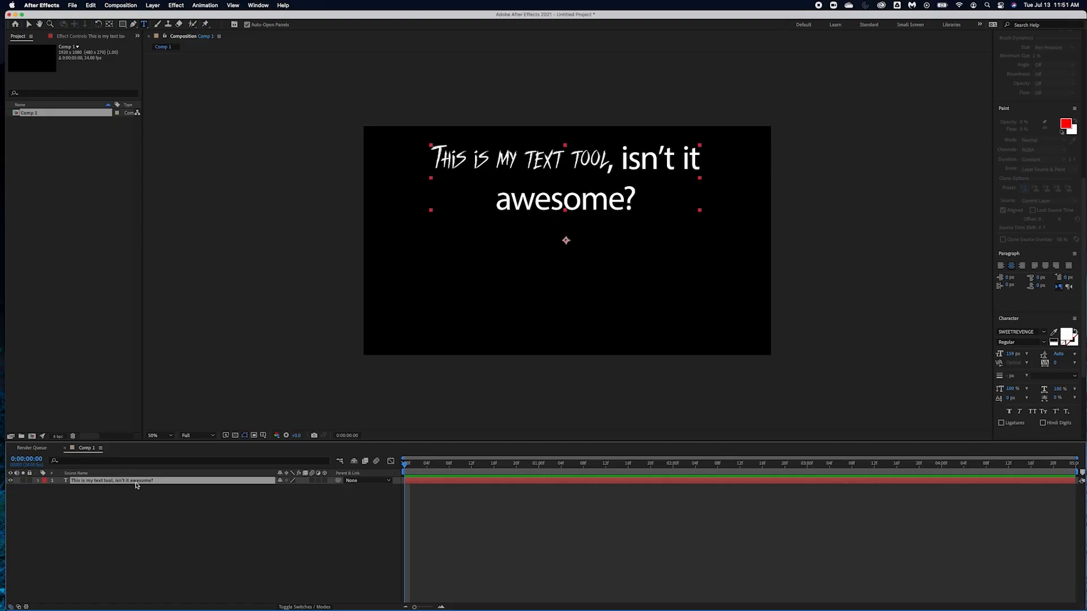
pyautogui.doubleClick(517, 194)
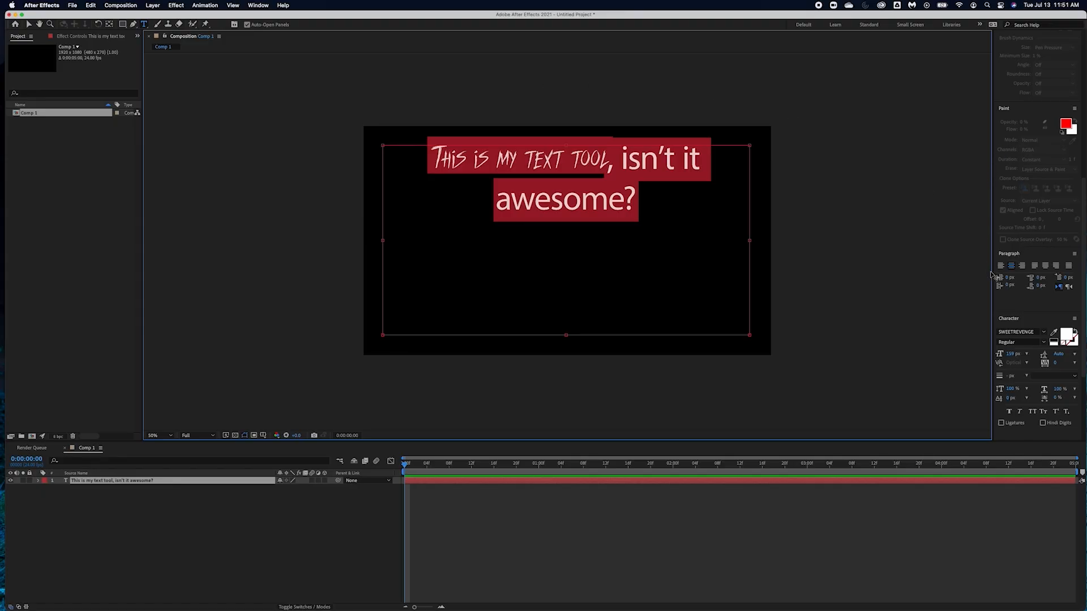
# - Widen the column holding the Paragraph and Character settings so their controls have more room
pyautogui.moveTo(993, 273); pyautogui.dragTo(935, 270)
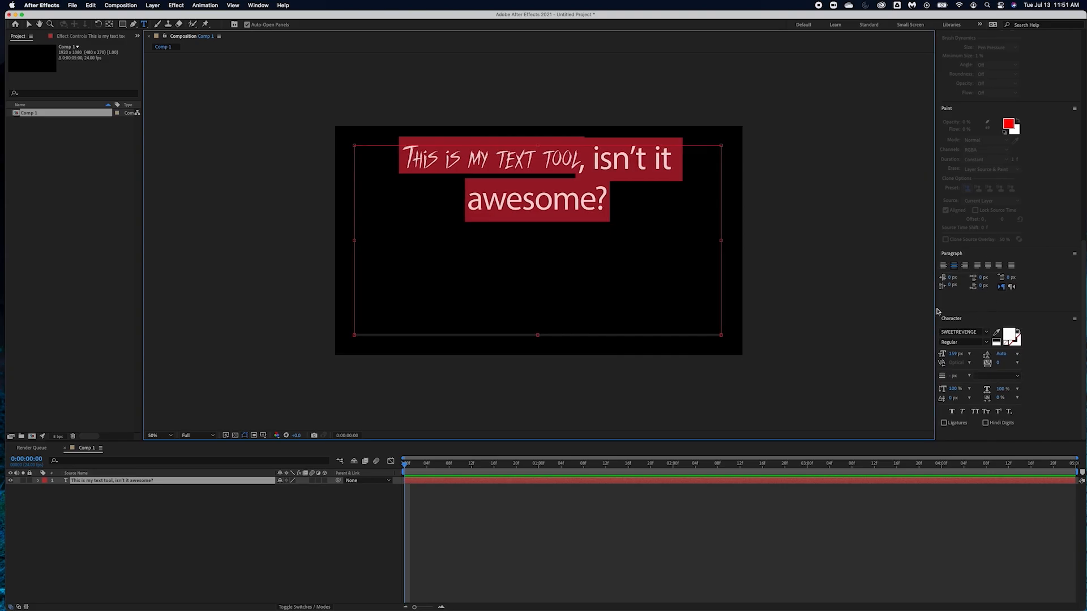
pyautogui.moveTo(935, 308); pyautogui.dragTo(965, 308)
pyautogui.click(257, 5)
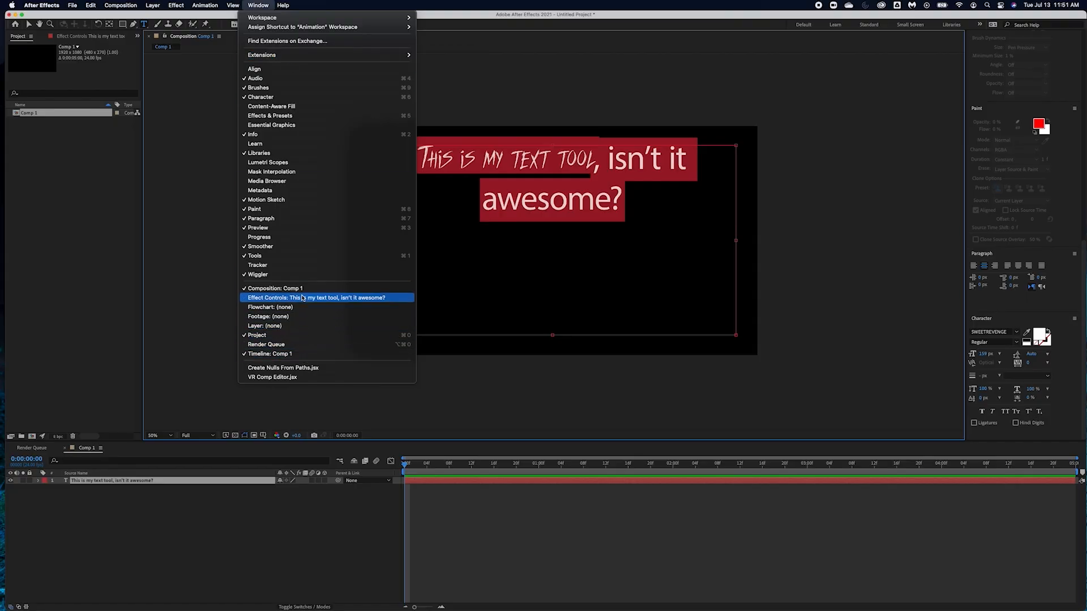
pyautogui.moveTo(386, 29)
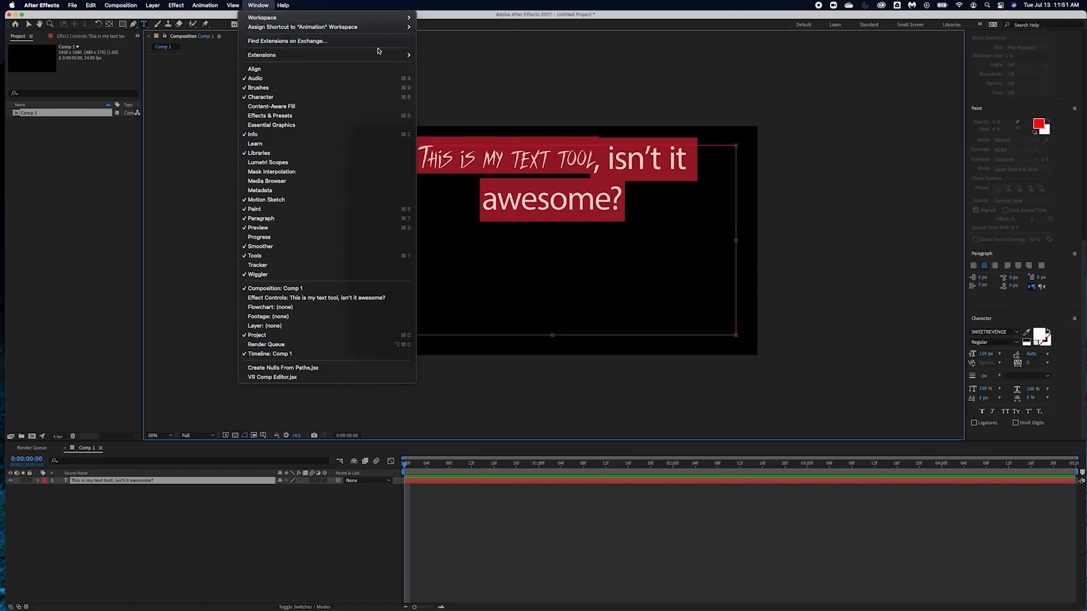
pyautogui.moveTo(378, 58)
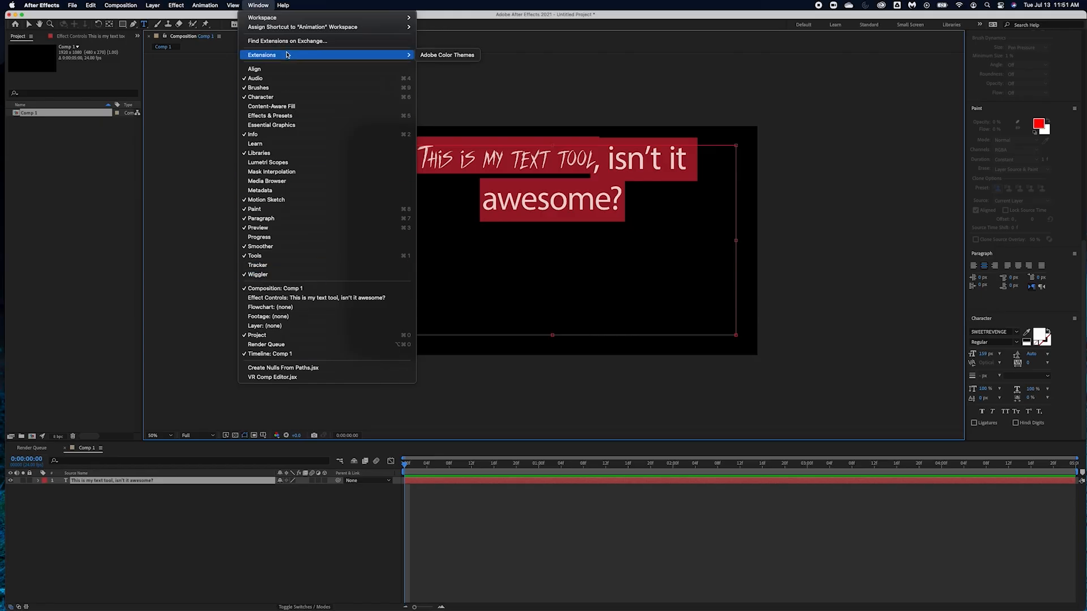
pyautogui.click(676, 86)
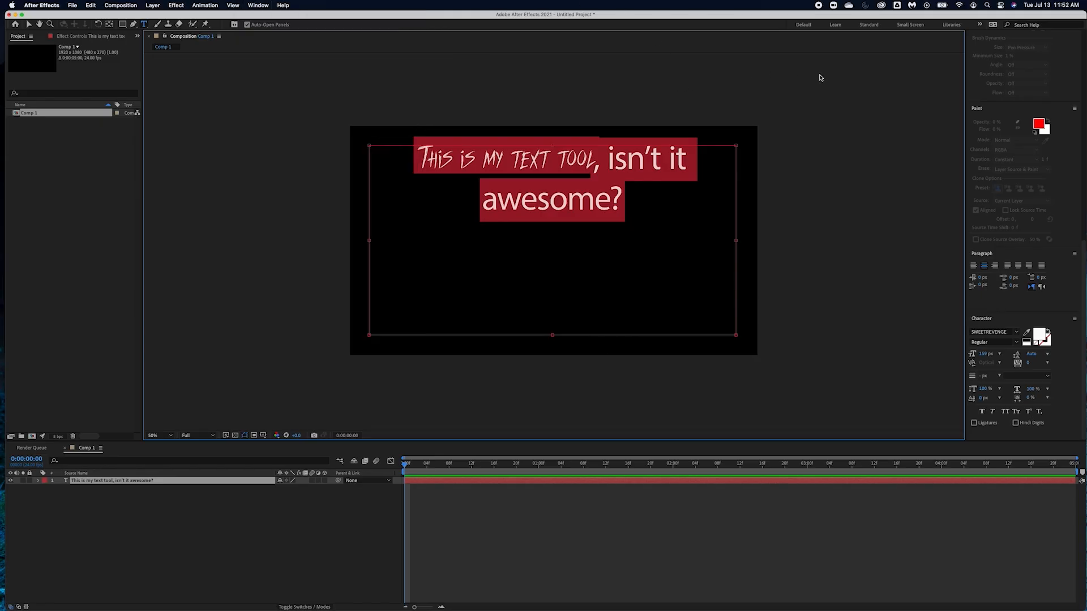
# - Try the WTR Gothic Open Shaded font on the selected text
pyautogui.click(1017, 332)
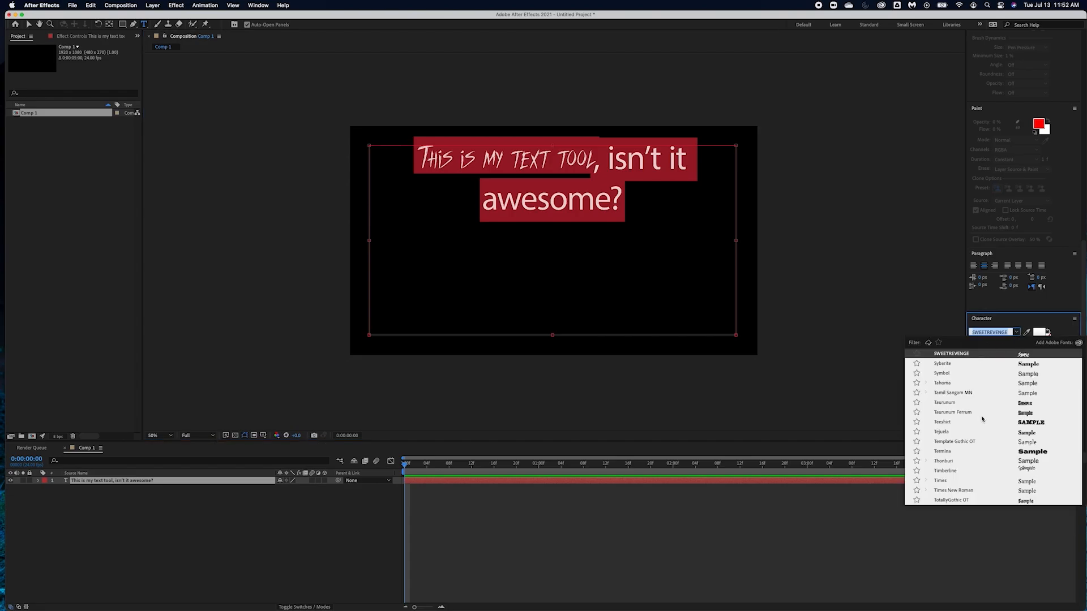
pyautogui.scroll(-10, 982, 419)
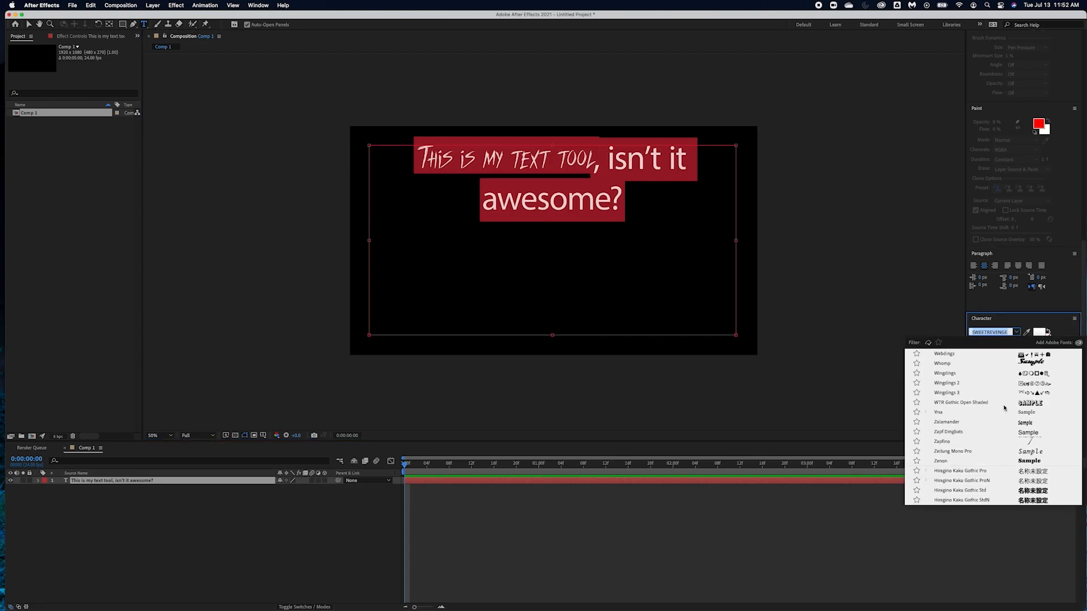
pyautogui.click(1026, 403)
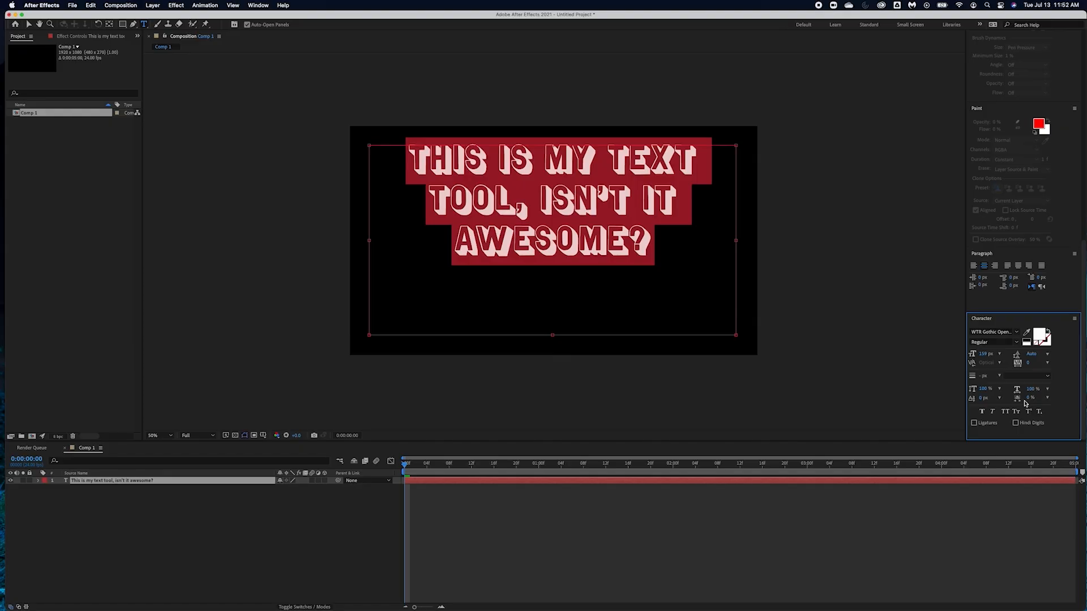
# - Set the selected text's font to Feltro in the Texture 2 style
pyautogui.click(1017, 332)
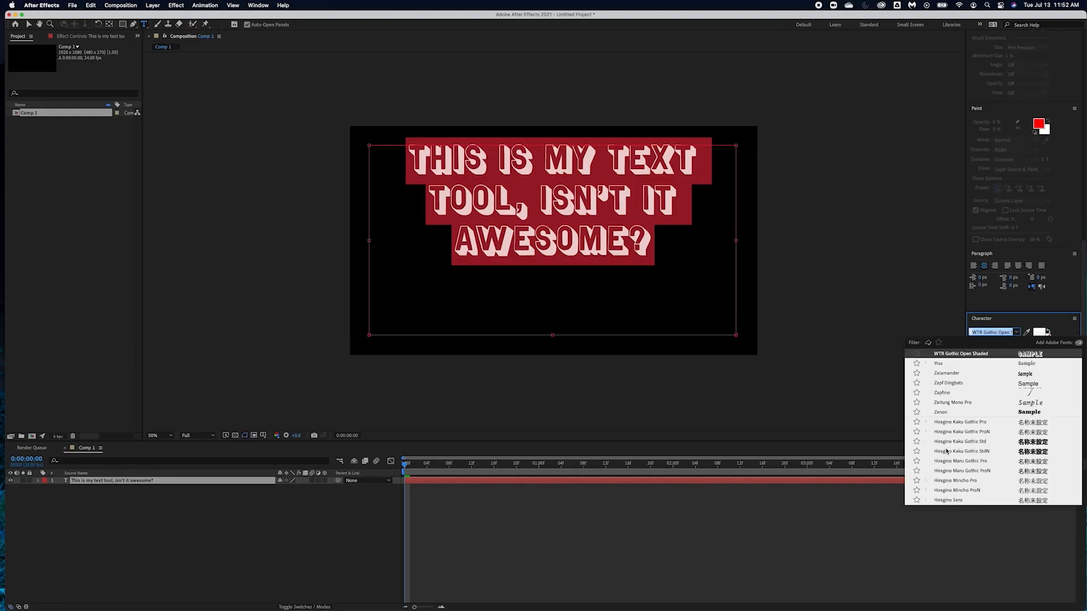
pyautogui.scroll(20, 947, 451)
pyautogui.scroll(20, 947, 451)
pyautogui.scroll(-10, 1059, 404)
pyautogui.scroll(-10, 1045, 436)
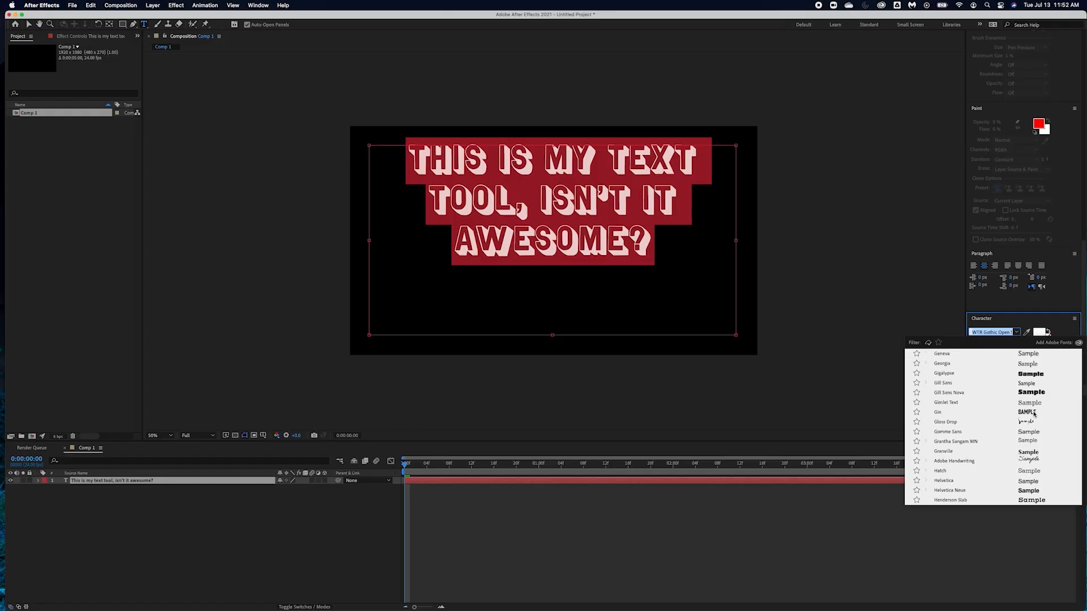
pyautogui.scroll(4, 1034, 414)
pyautogui.click(1028, 364)
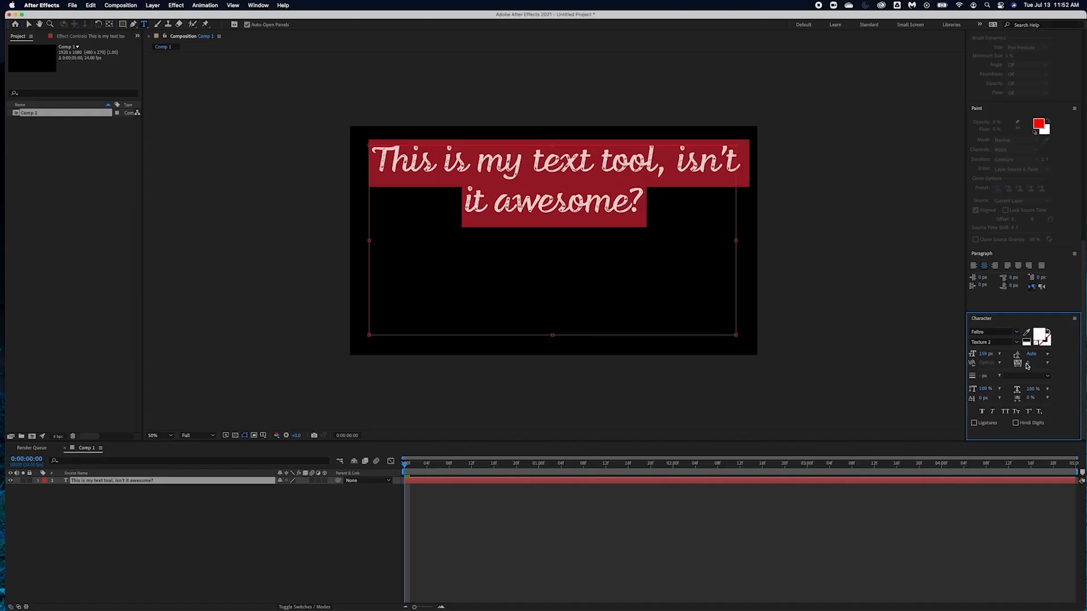
# - Break the text onto a second line before "isn't" and lower the upper edge of its text box so the text sits nearer the frame's middle
pyautogui.click(673, 165)
pyautogui.press('Return')
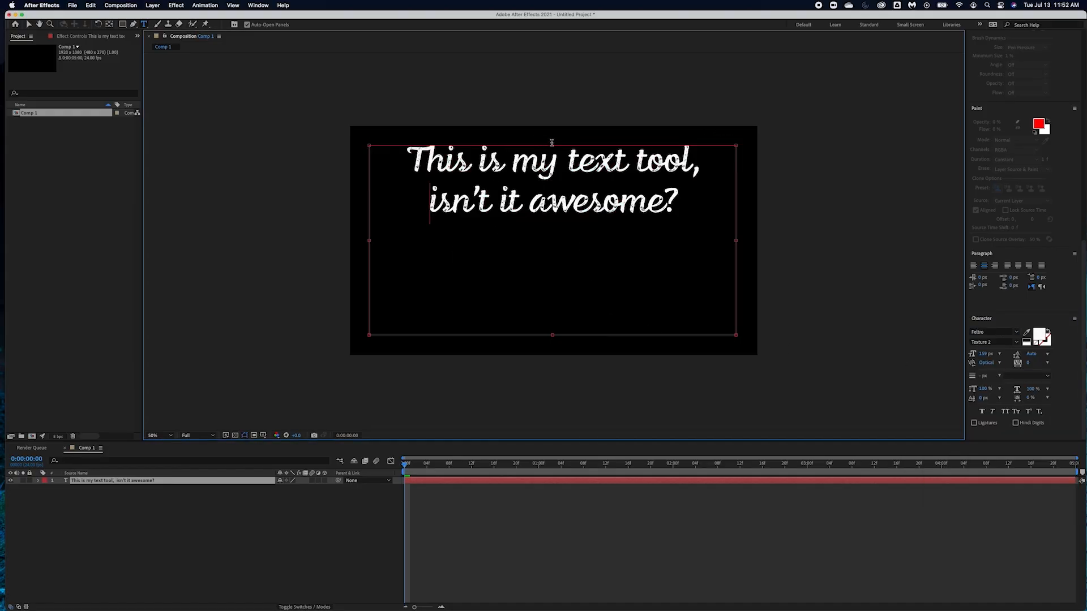
pyautogui.moveTo(552, 142); pyautogui.dragTo(553, 190)
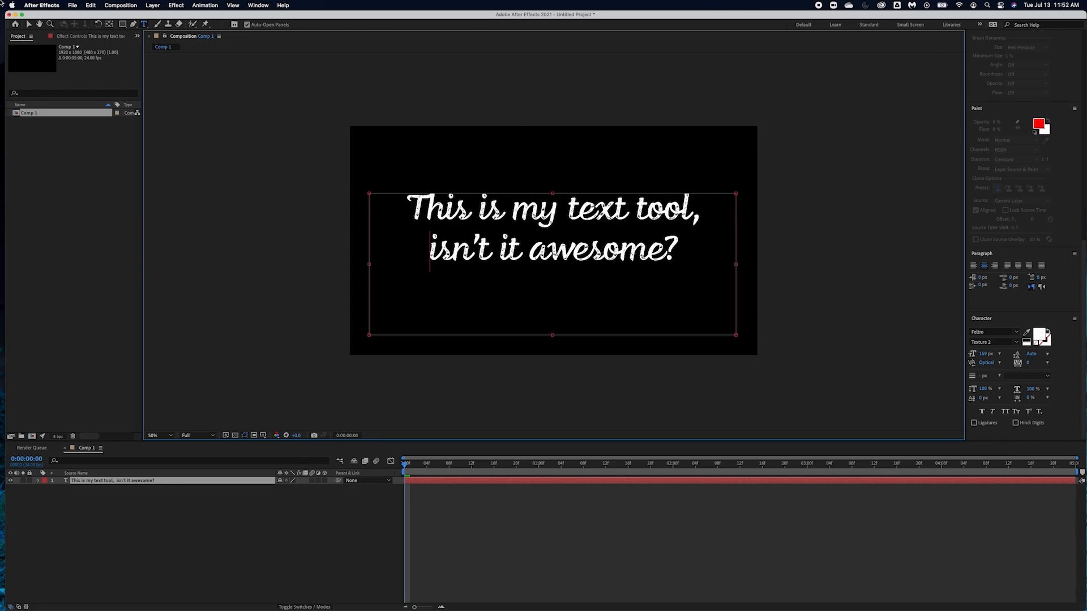
# - Shrink the After Effects window, switch to the DaFont page in Safari and enlarge the browser window
pyautogui.moveTo(7, 10); pyautogui.dragTo(175, 112)
pyautogui.moveTo(485, 32); pyautogui.dragTo(146, 21)
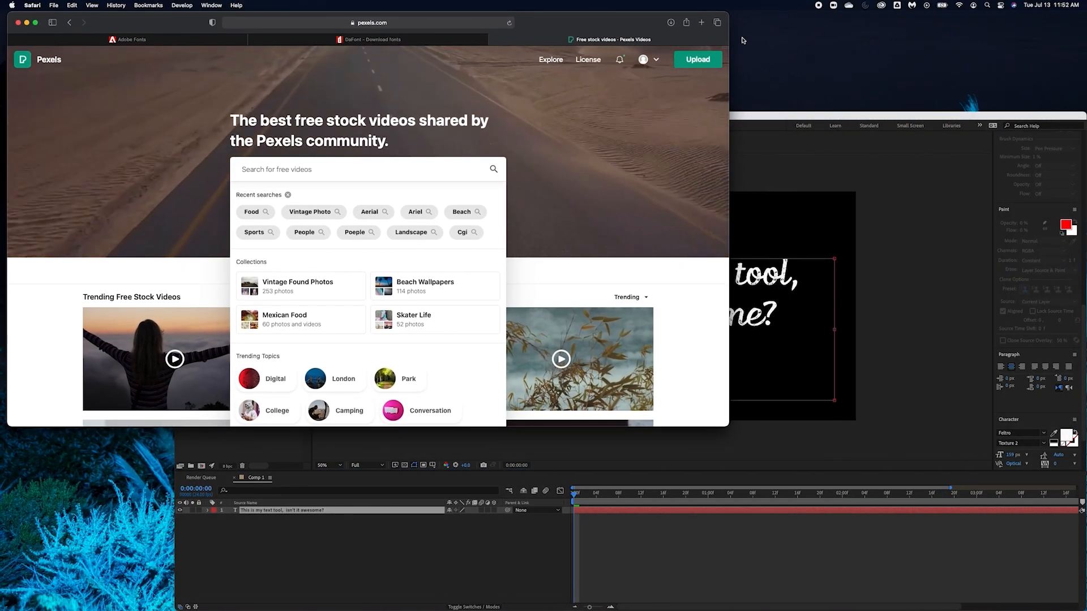
pyautogui.click(378, 42)
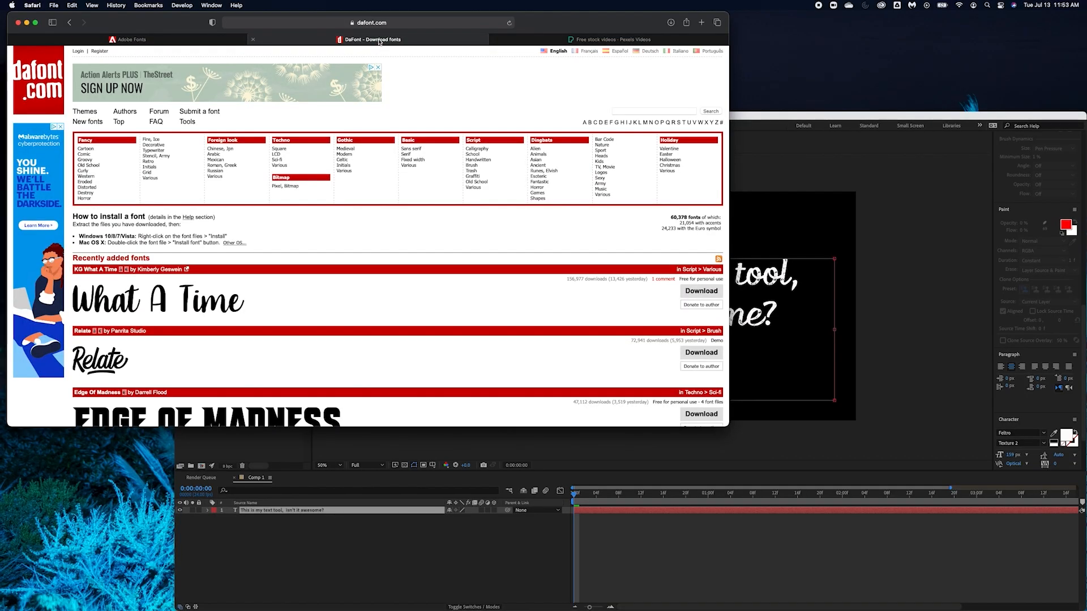
pyautogui.moveTo(727, 424); pyautogui.dragTo(887, 534)
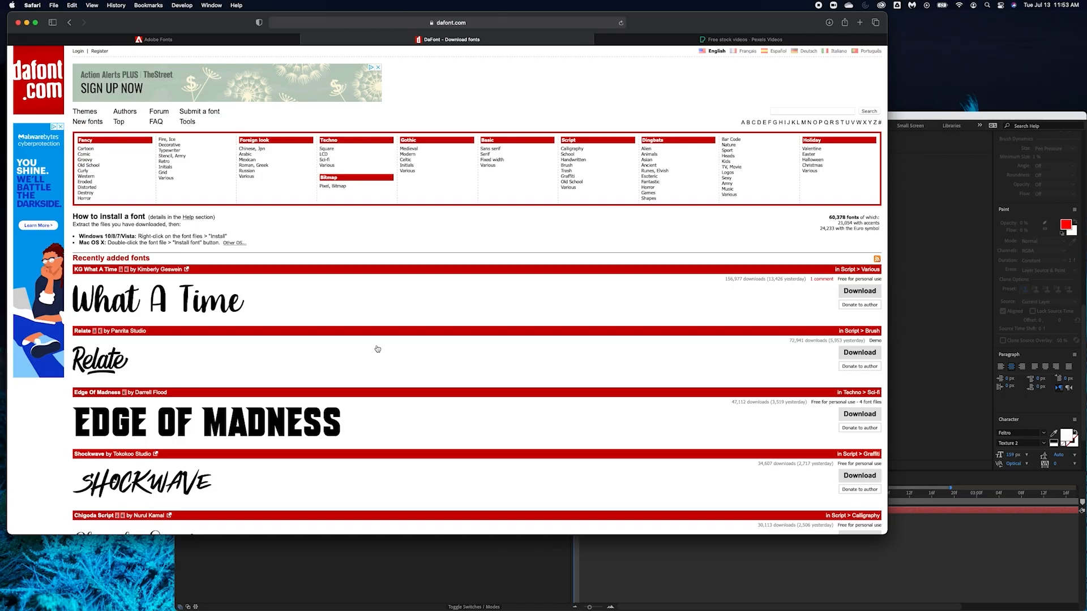
pyautogui.moveTo(881, 538); pyautogui.dragTo(969, 582)
pyautogui.scroll(-5, 404, 494)
pyautogui.scroll(5, 405, 495)
# - Search the web for "free font sites" in a new browser tab
pyautogui.click(943, 22)
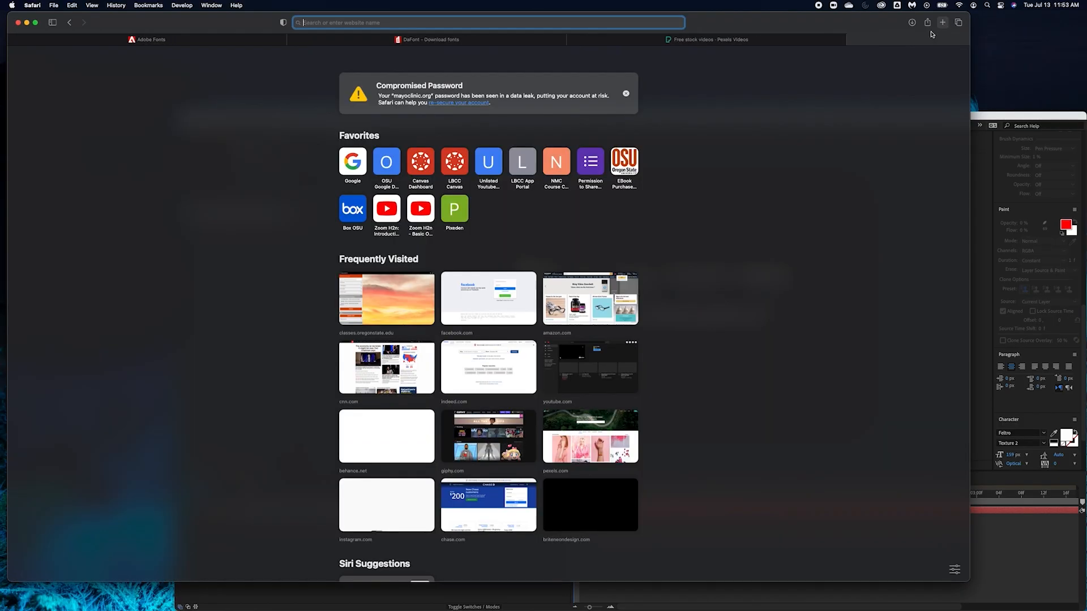
pyautogui.write('fr')
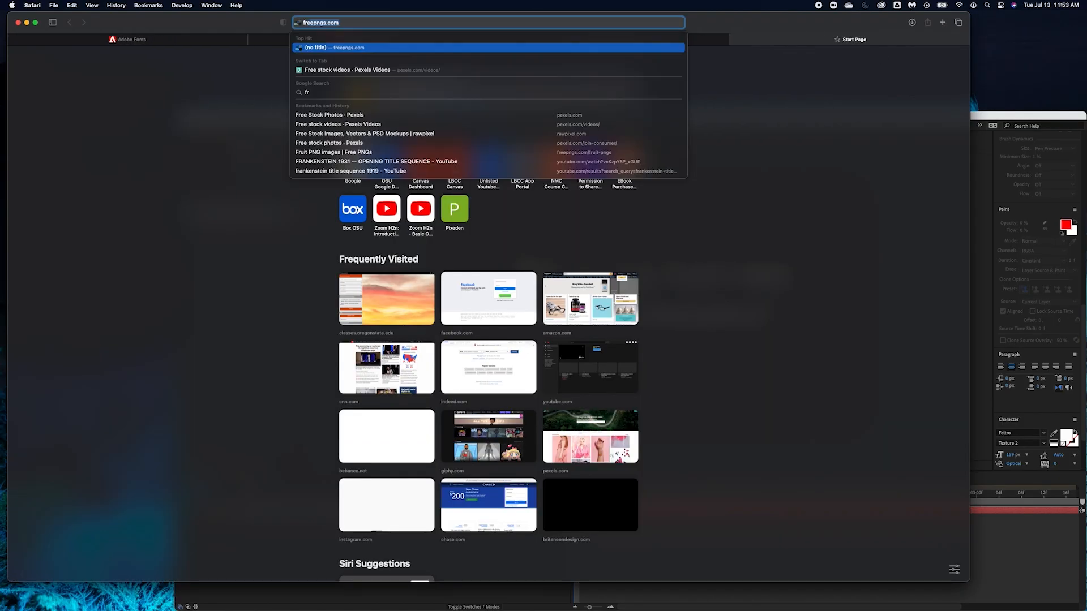
pyautogui.write('ee font sites')
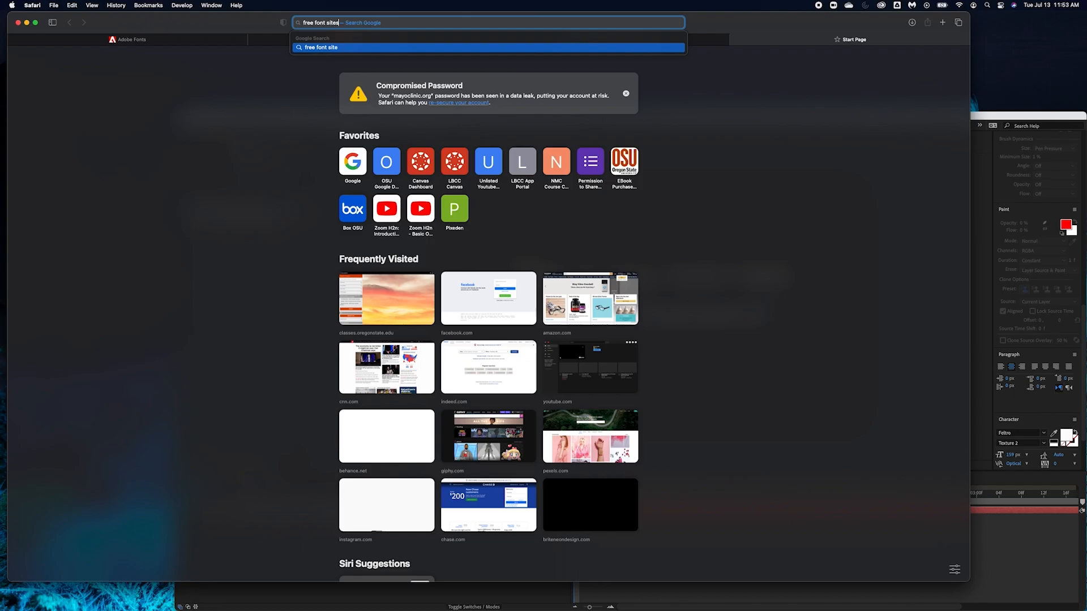
pyautogui.press('Return')
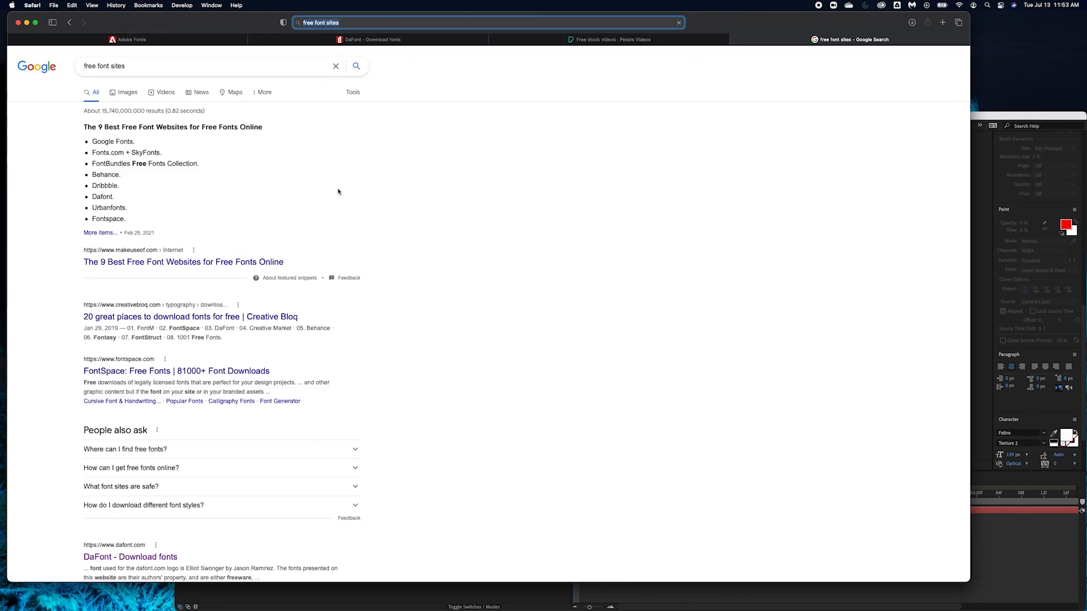
# - Open the Creative Bloq article "20 great places to download fonts for free" and examine its list of font sites, dismissing the newsletter sign-up
pyautogui.click(187, 317)
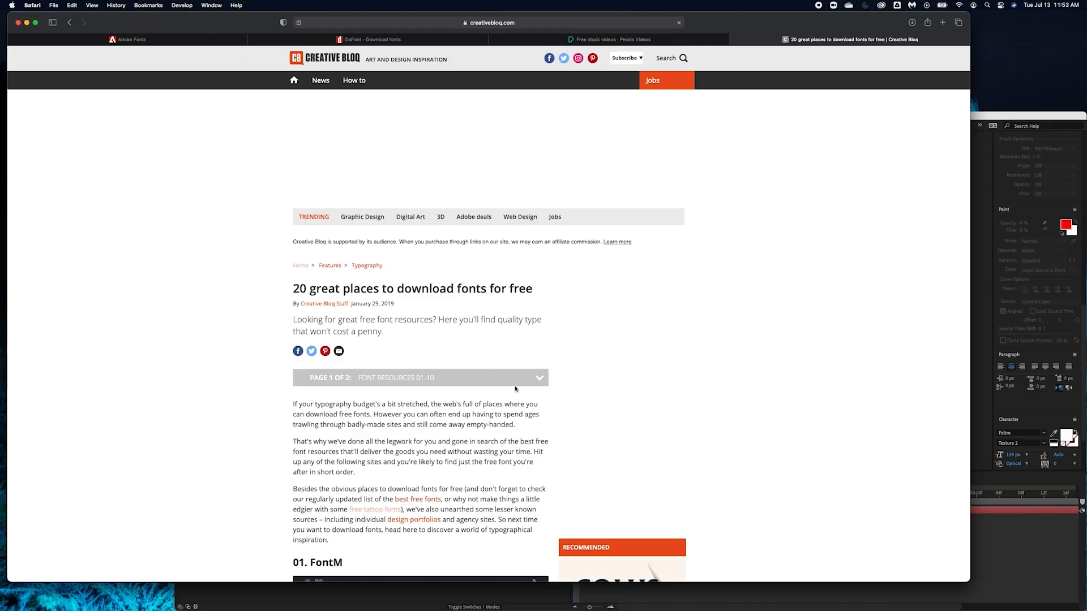
pyautogui.scroll(-20, 515, 389)
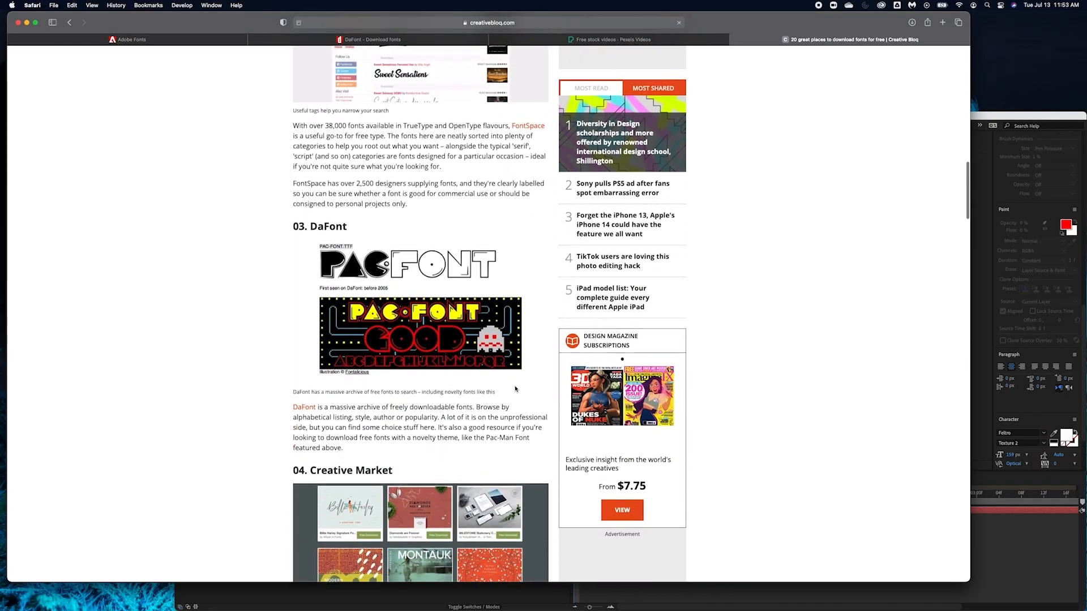
pyautogui.scroll(-1, 516, 389)
pyautogui.scroll(-8, 515, 389)
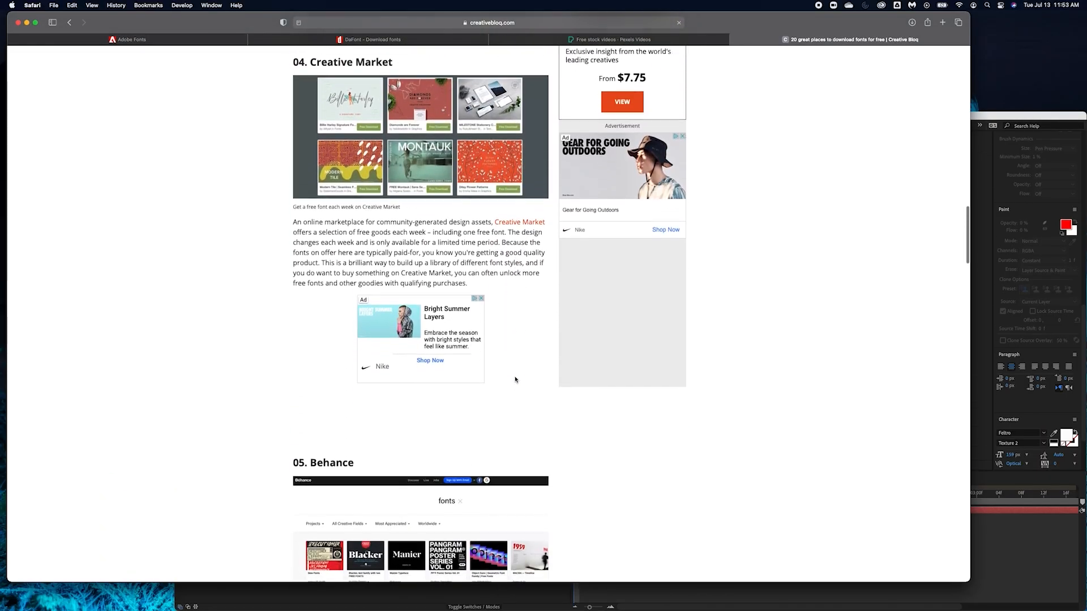
pyautogui.scroll(20, 515, 385)
pyautogui.scroll(10, 515, 379)
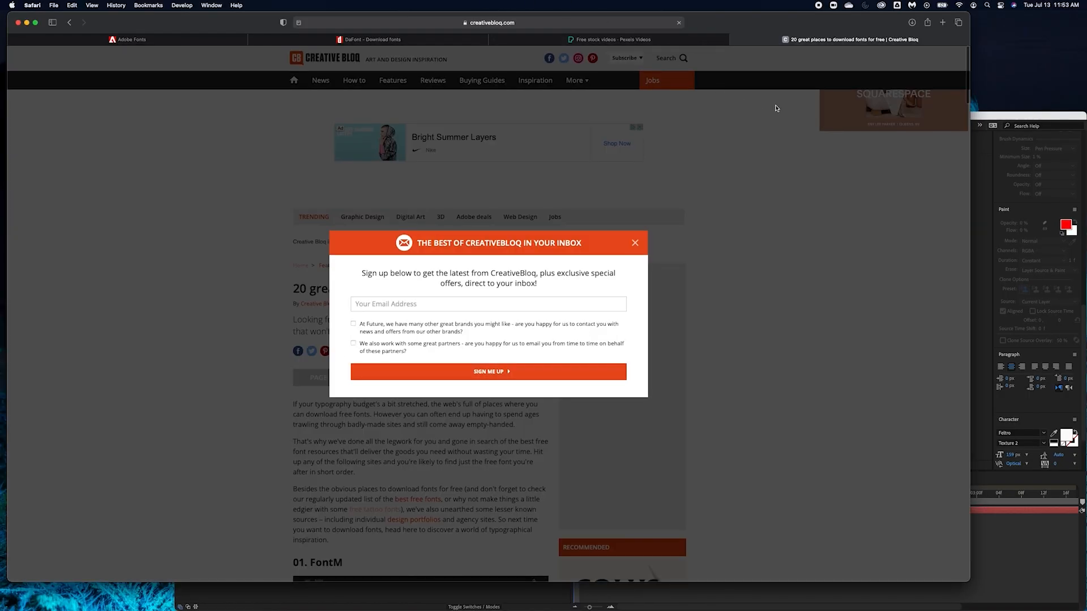
pyautogui.click(635, 242)
pyautogui.scroll(-15, 463, 409)
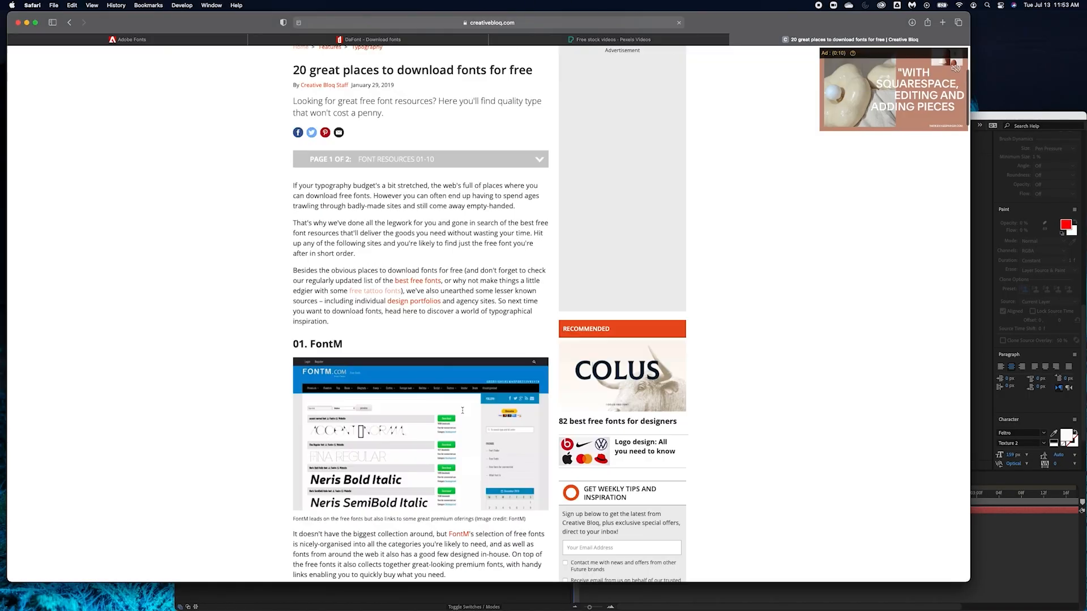
pyautogui.scroll(-3, 463, 409)
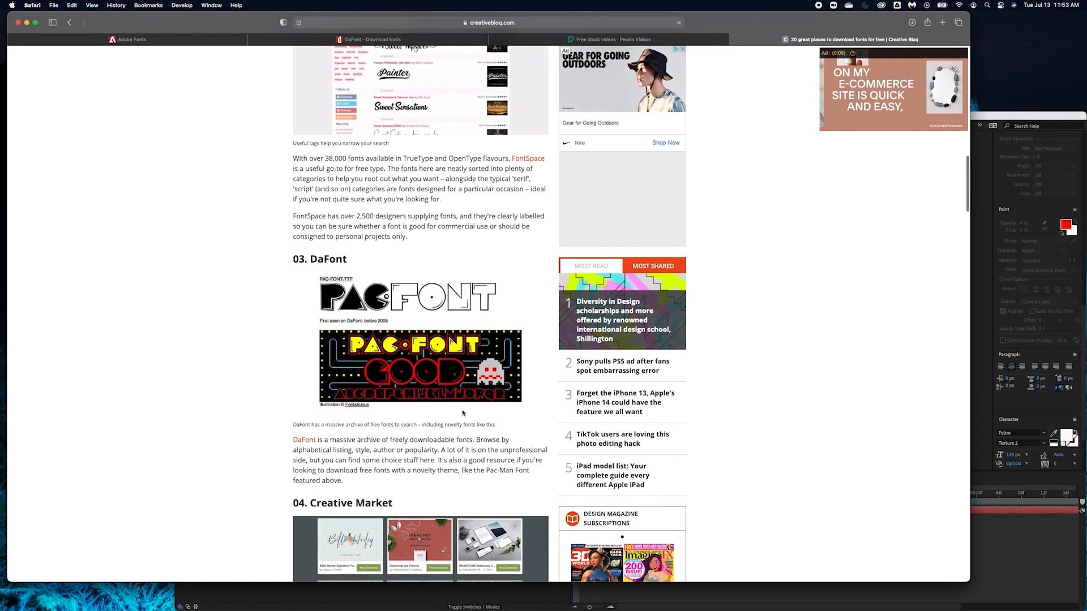
pyautogui.scroll(12, 237, 115)
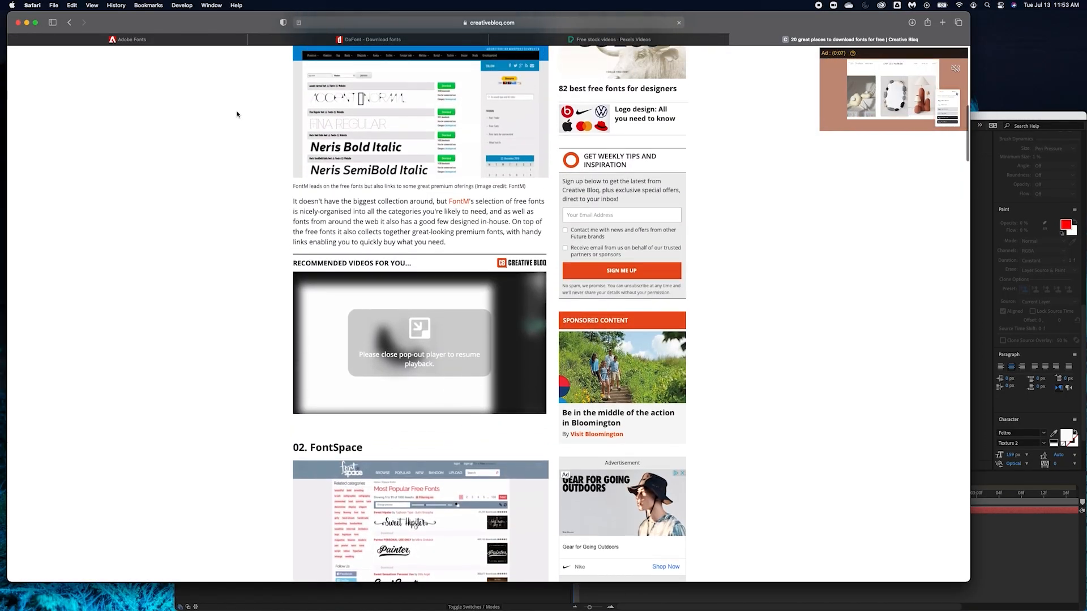
# - Return to the DaFont home page and widen the browser window to nearly fill the screen
pyautogui.click(411, 40)
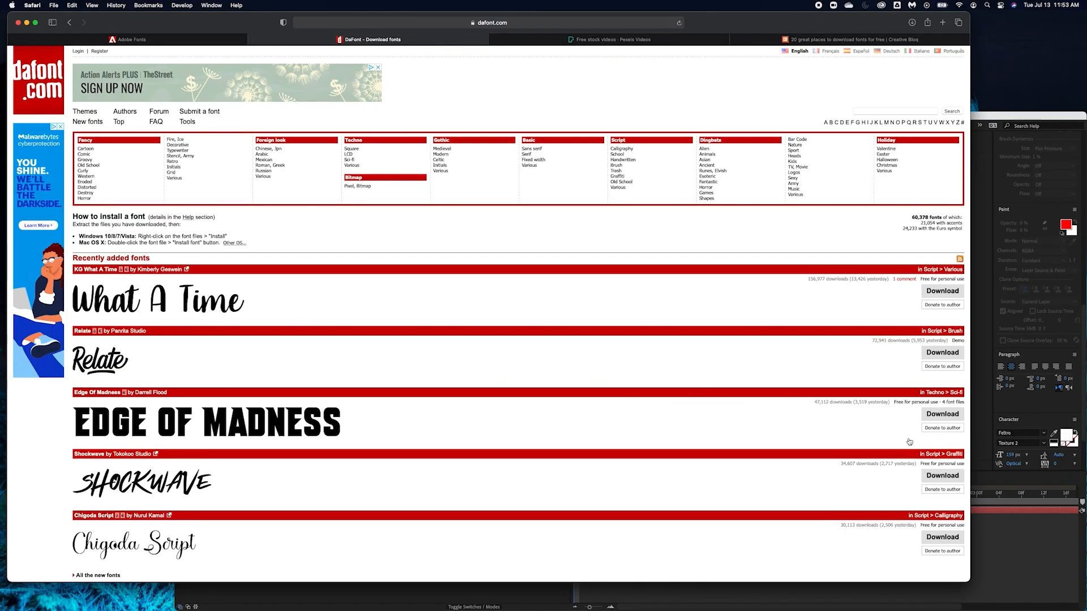
pyautogui.moveTo(964, 585)
pyautogui.moveTo(966, 579); pyautogui.dragTo(1082, 597)
pyautogui.scroll(-5, 614, 413)
pyautogui.scroll(5, 614, 413)
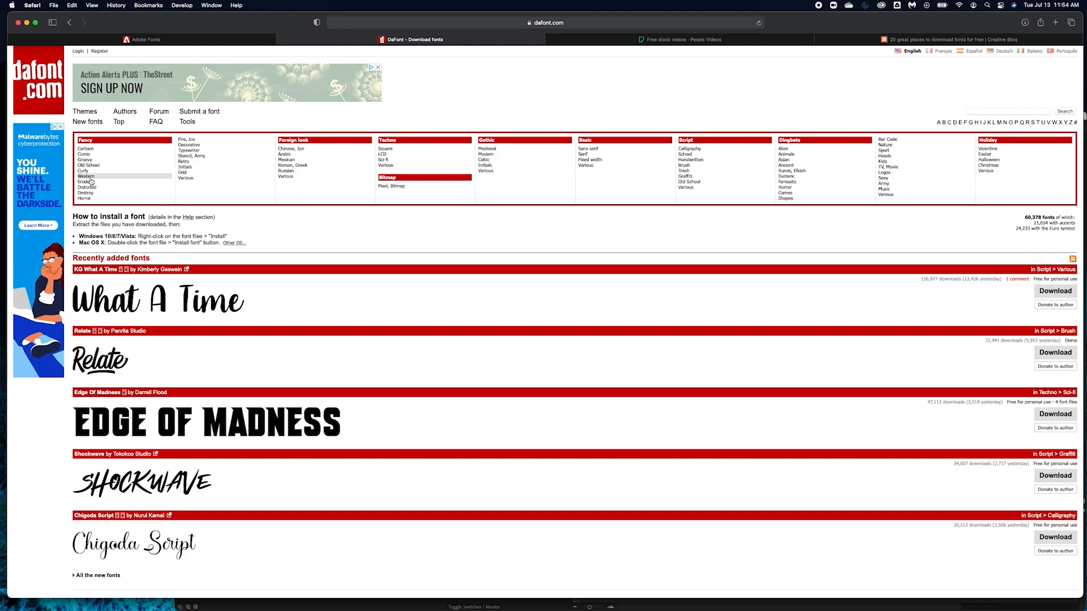
# - Open DaFont's Fancy > Horror category and look through the first page of fonts
pyautogui.click(83, 198)
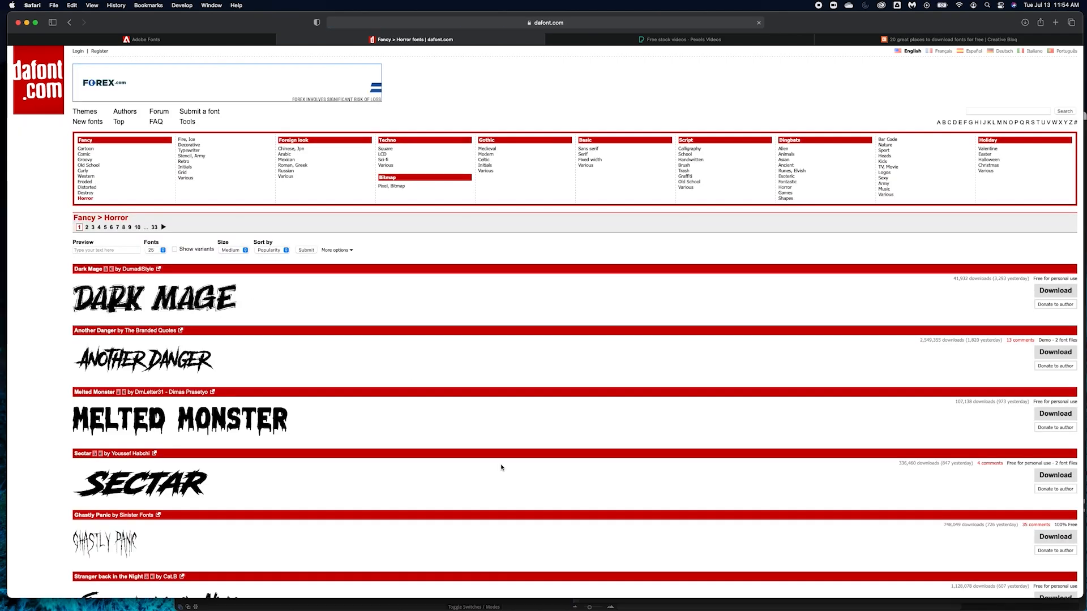
pyautogui.scroll(-10, 501, 468)
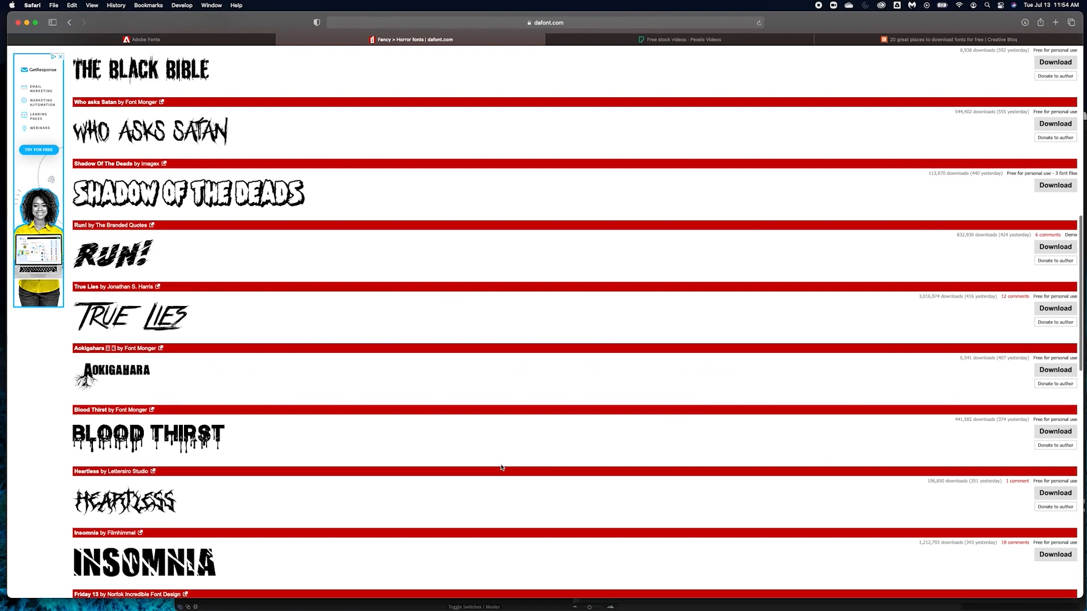
pyautogui.scroll(-3, 501, 467)
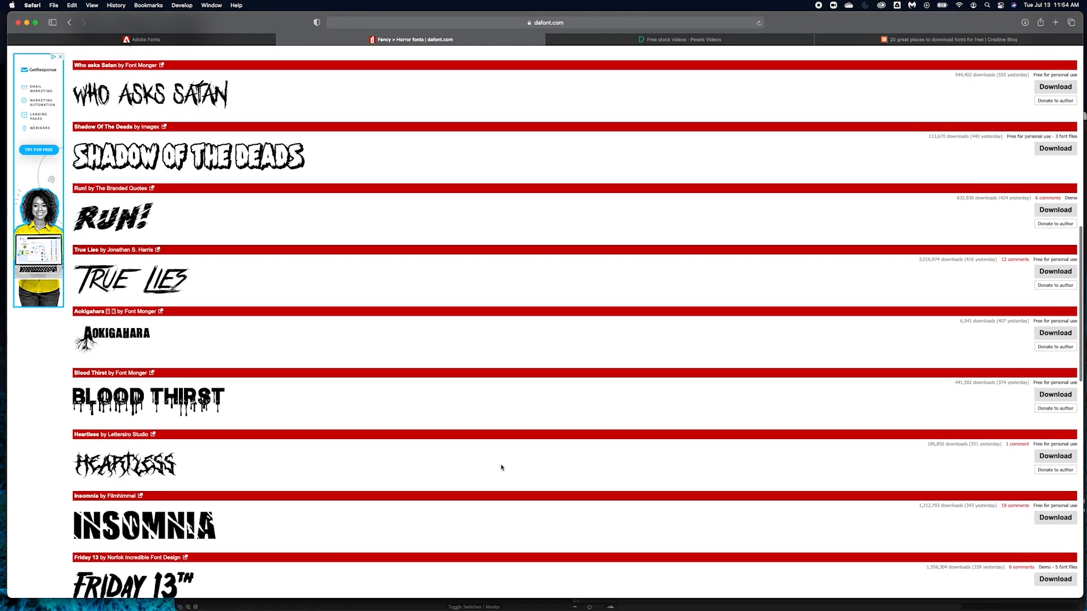
pyautogui.scroll(-20, 501, 467)
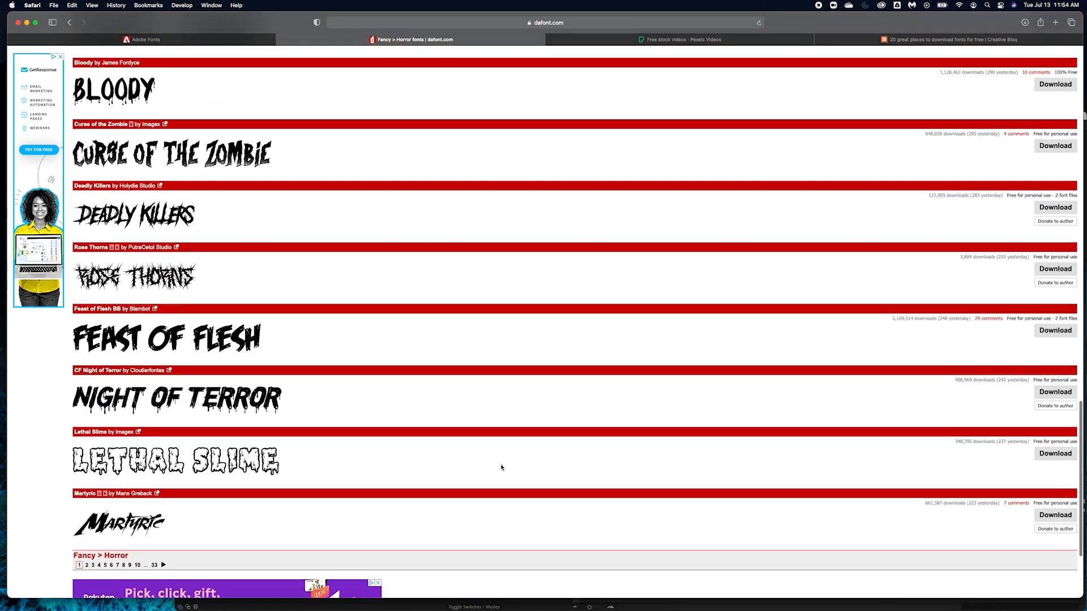
pyautogui.scroll(8, 501, 468)
pyautogui.scroll(12, 501, 468)
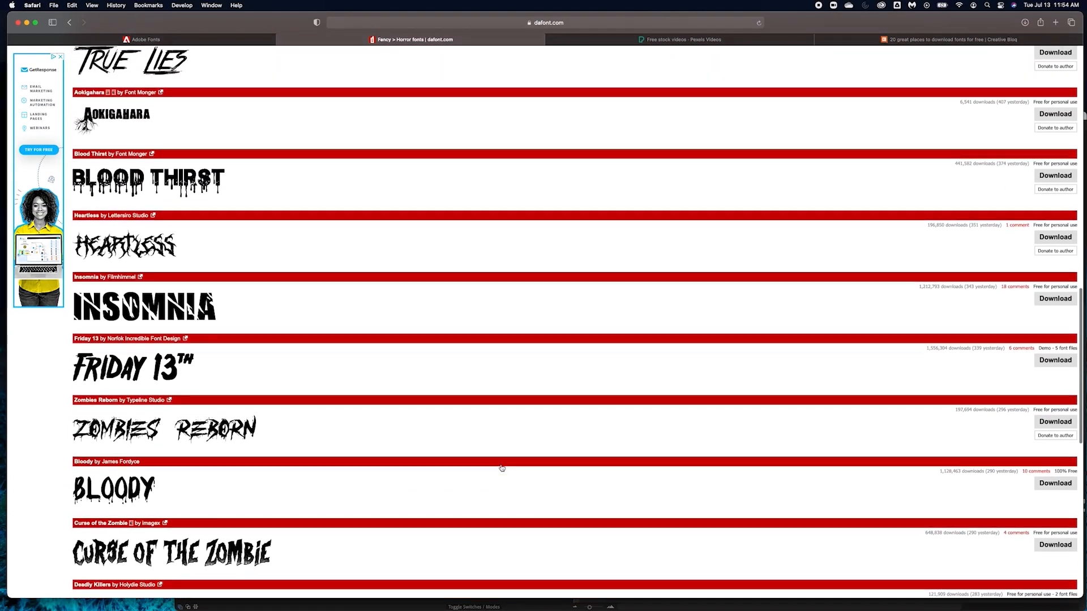
pyautogui.scroll(-20, 502, 468)
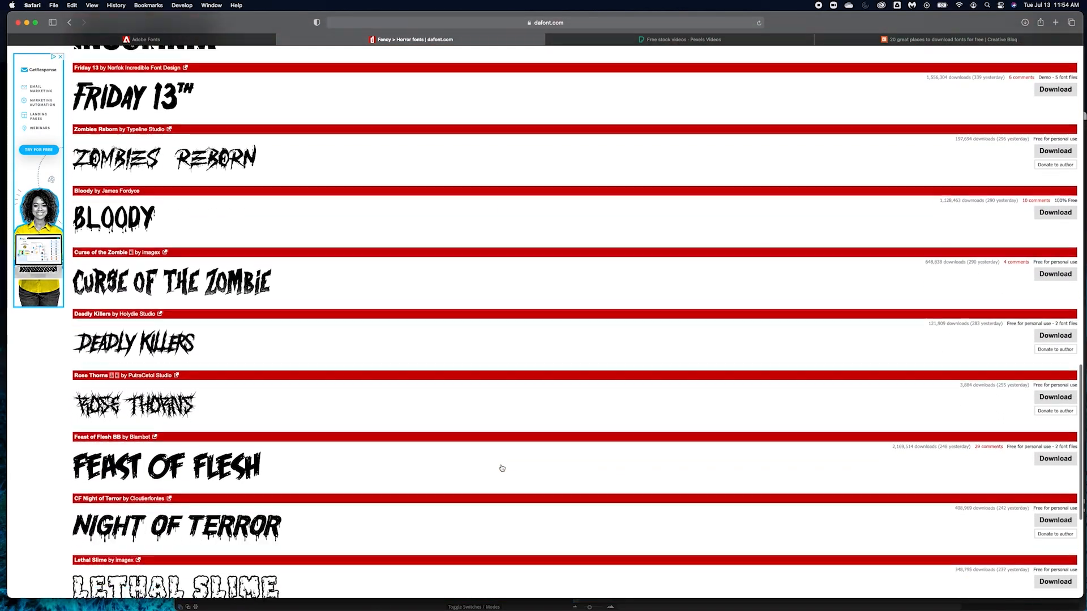
pyautogui.scroll(-1, 502, 467)
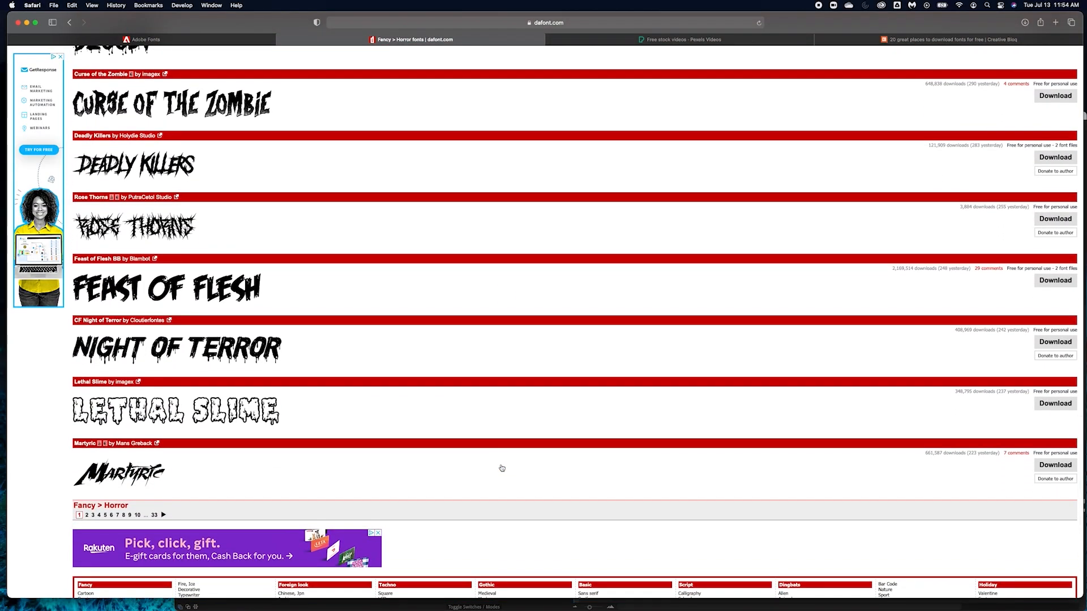
pyautogui.scroll(2, 502, 468)
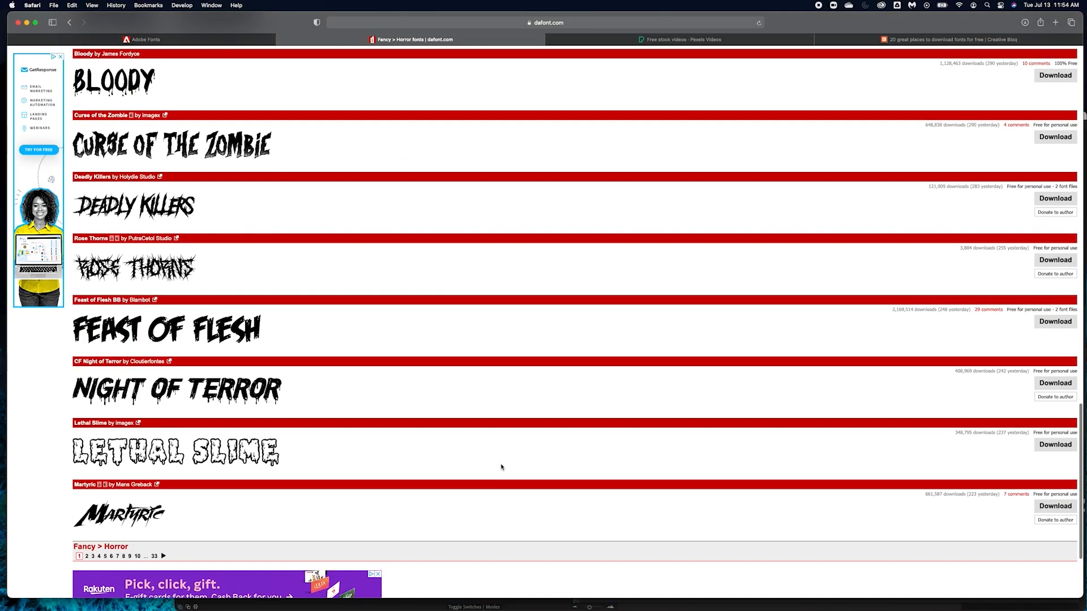
pyautogui.scroll(-1, 501, 468)
pyautogui.scroll(1, 502, 467)
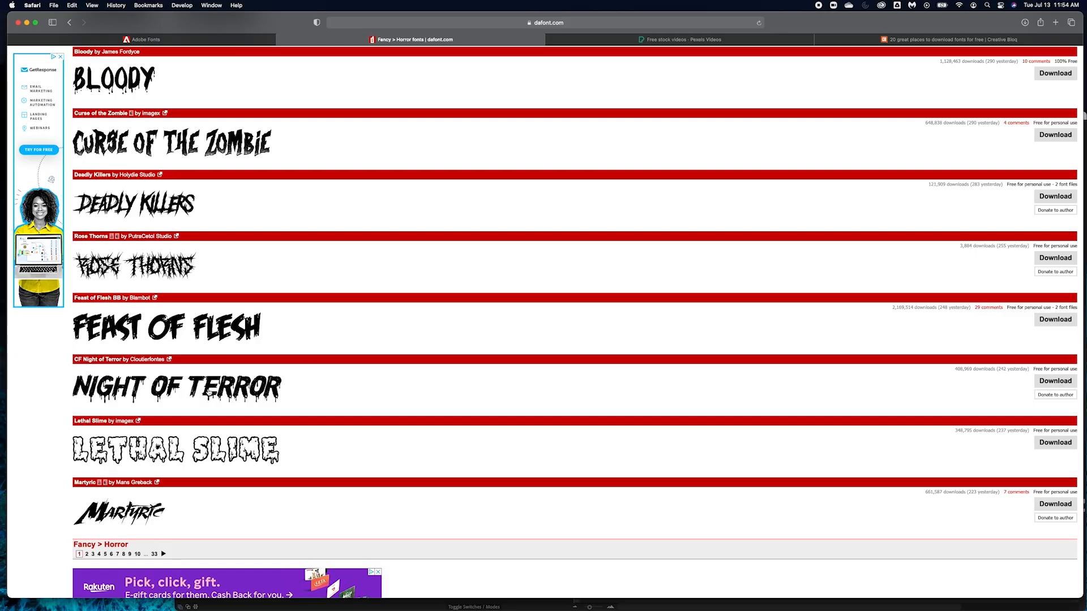
# - Download the CF Night of Terror font, shrink the browser window and place the cf_night_of_terror.zip file on a free area of the desktop
pyautogui.click(1067, 382)
pyautogui.moveTo(1081, 14); pyautogui.dragTo(820, 276)
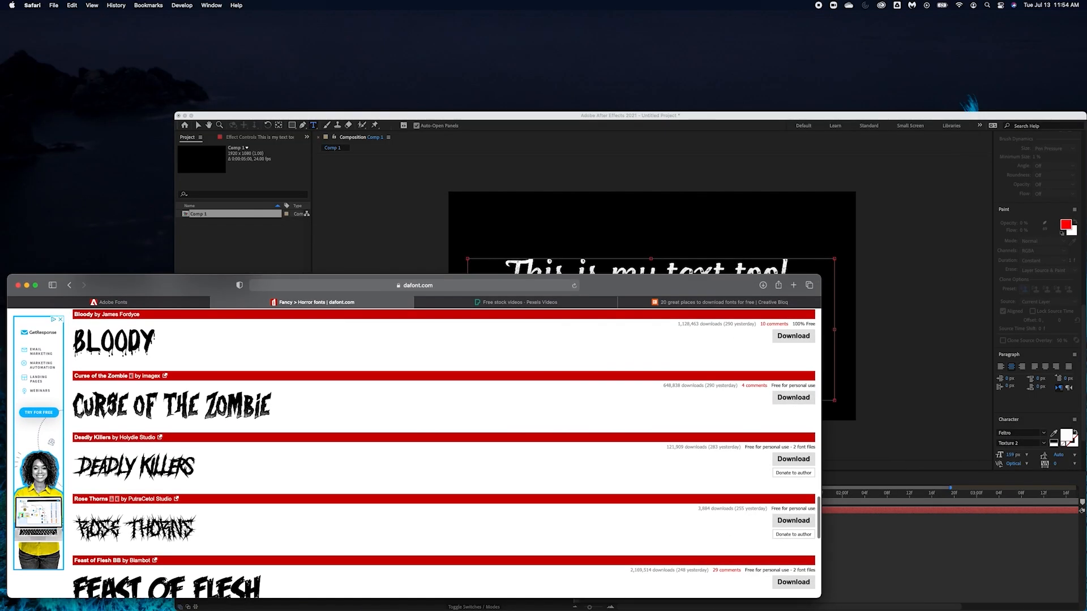
pyautogui.moveTo(476, 120); pyautogui.dragTo(513, 74)
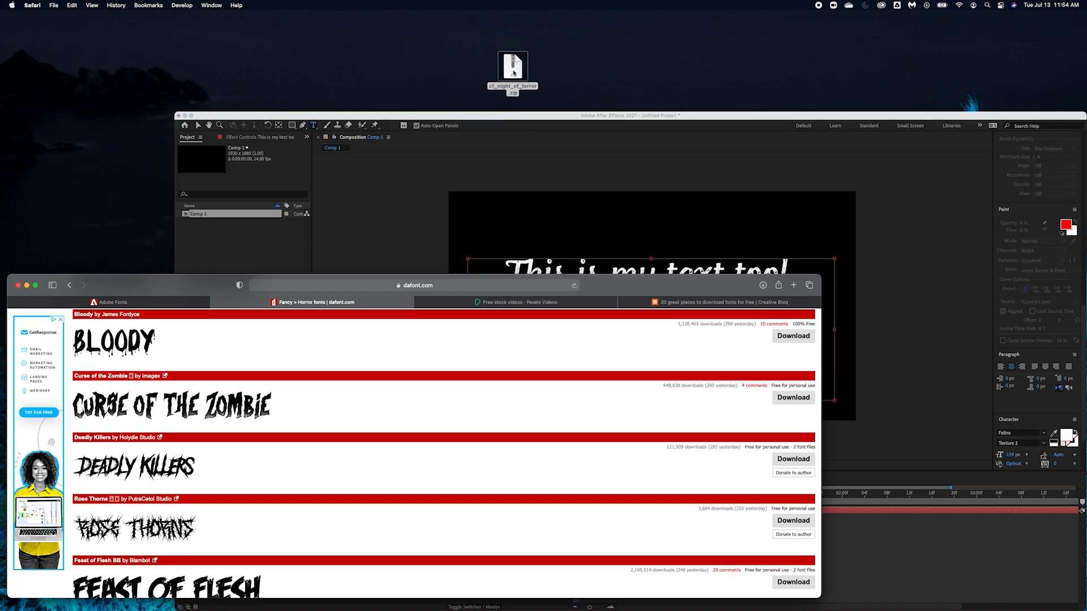
# - Extract cf_night_of_terror.zip on the desktop, place the extracted folder beside the archive and open the folder
pyautogui.moveTo(515, 68); pyautogui.dragTo(293, 63)
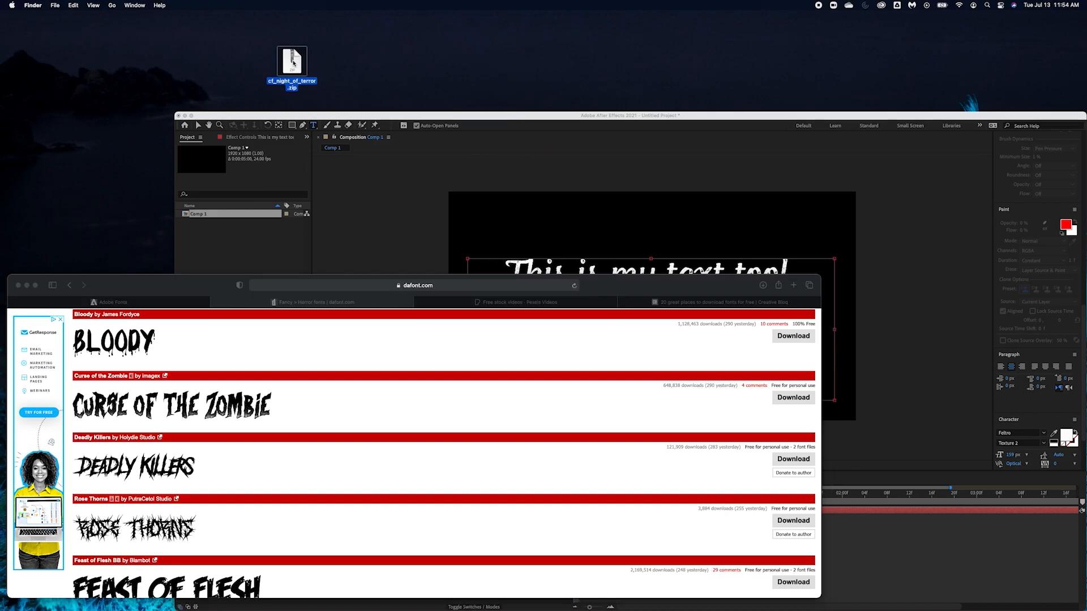
pyautogui.doubleClick(293, 63)
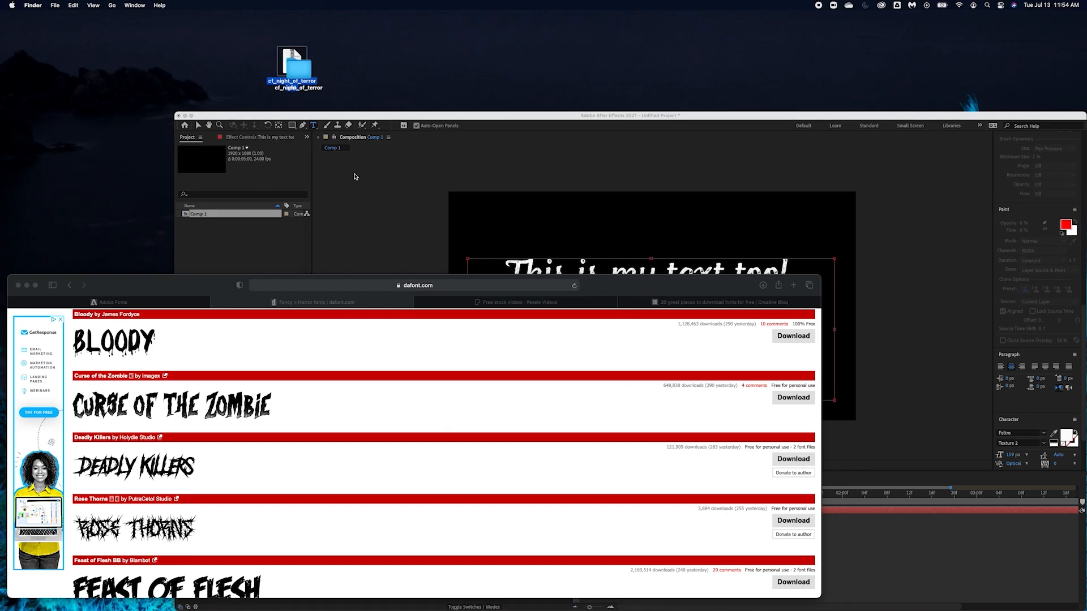
pyautogui.moveTo(298, 70); pyautogui.dragTo(377, 63)
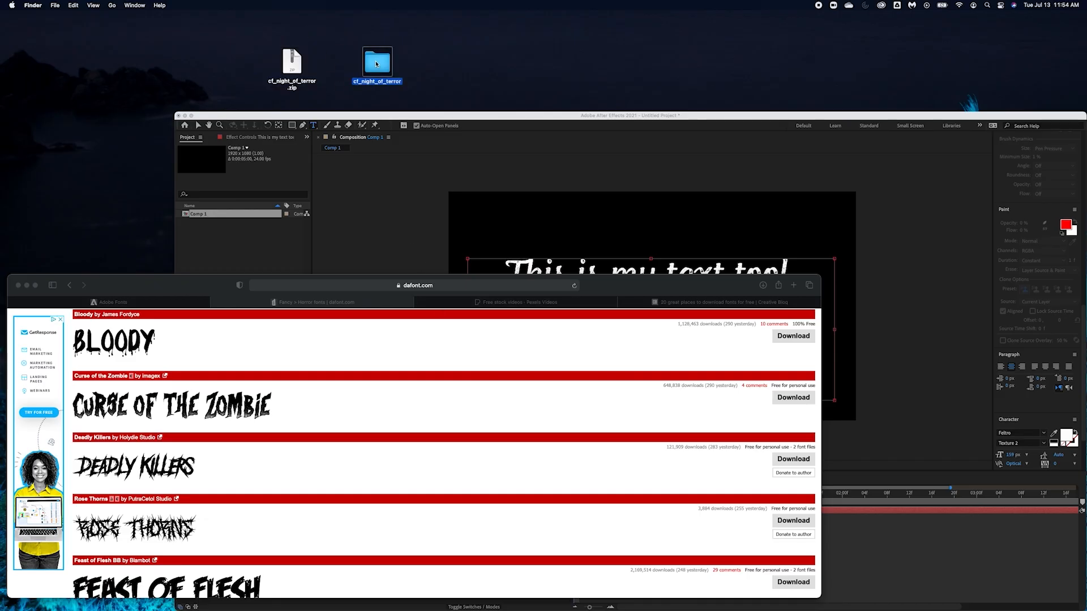
pyautogui.doubleClick(377, 64)
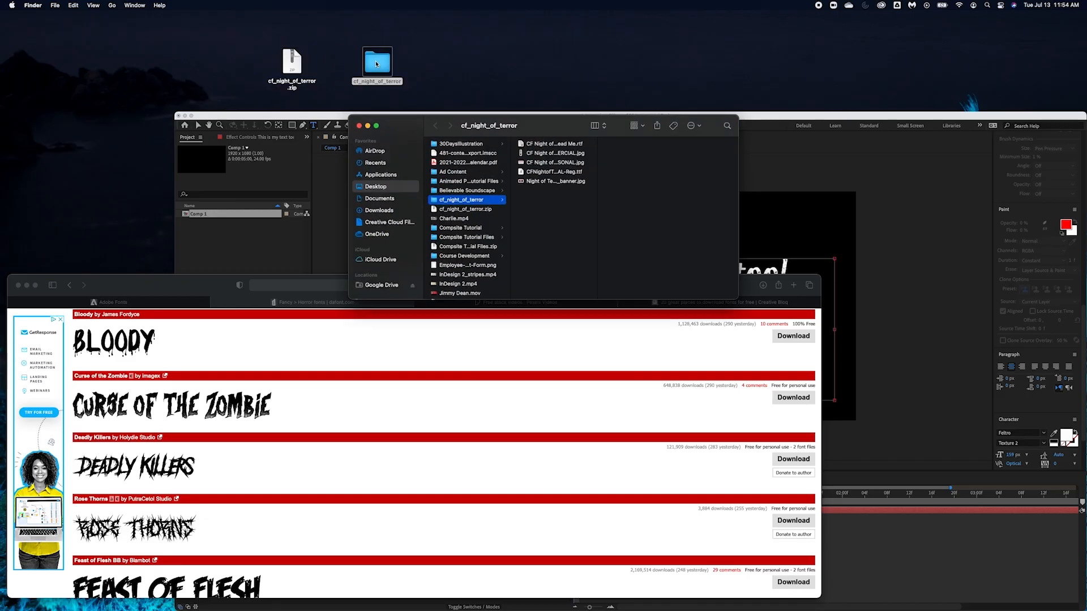
# - Preview the commercial character sheet, the TrueType font file and the Read Me licence text in the cf_night_of_terror folder
pyautogui.click(571, 152)
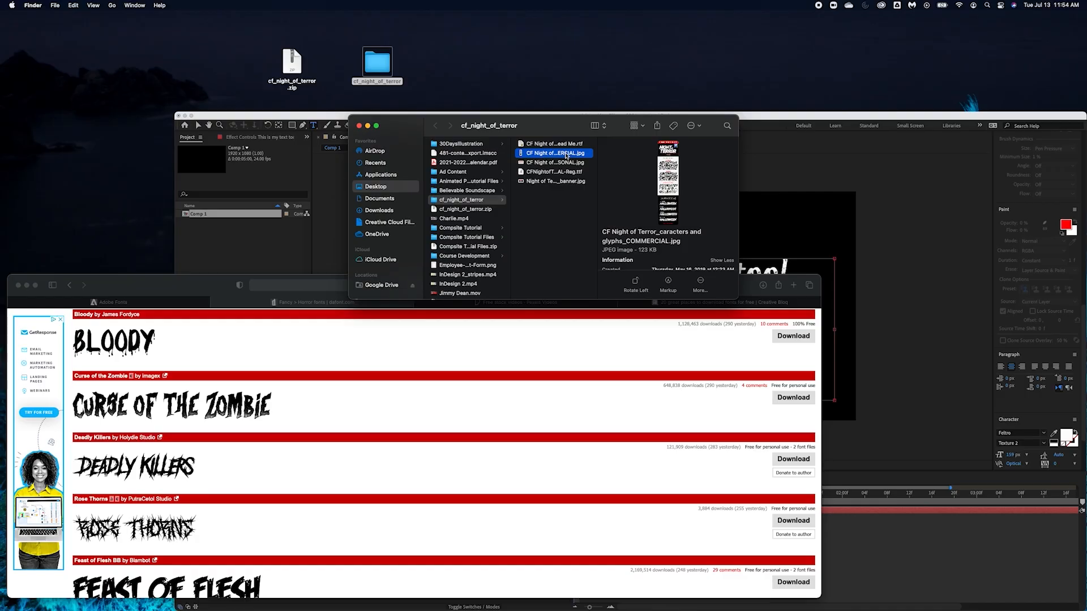
pyautogui.press('space')
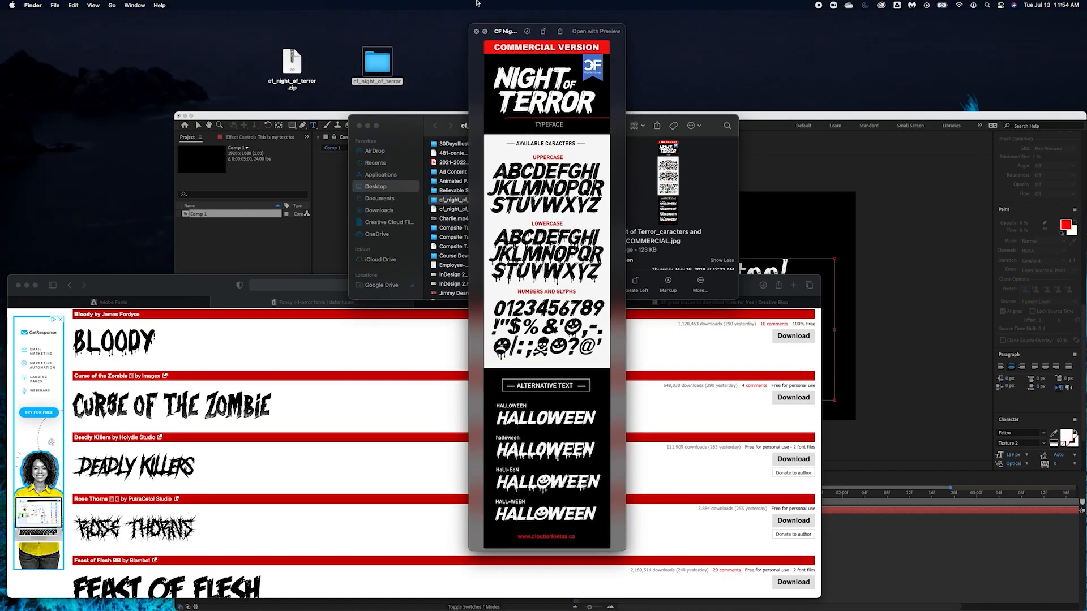
pyautogui.click(477, 31)
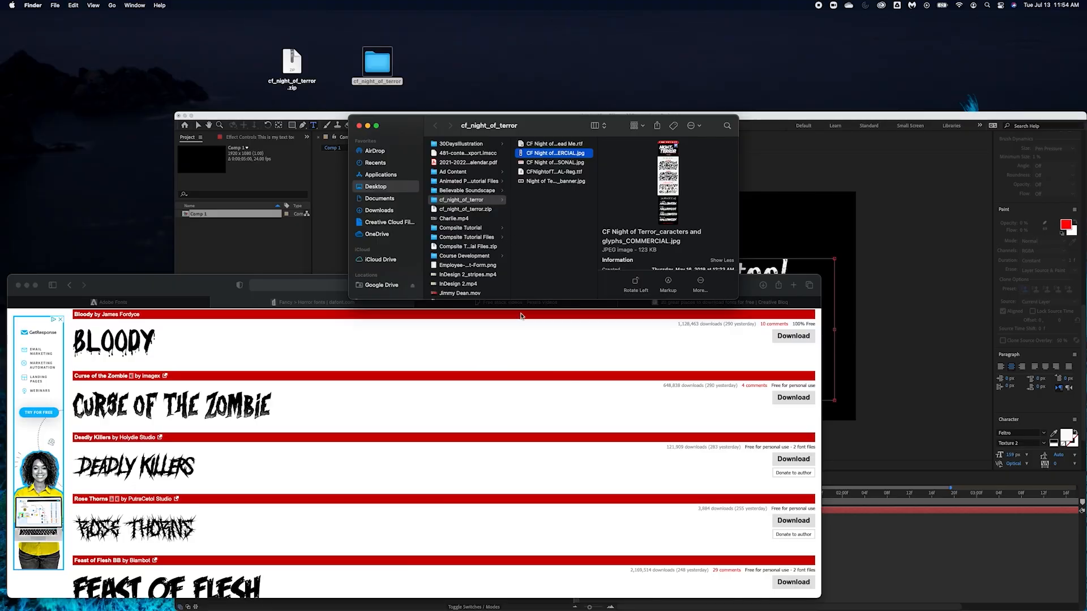
pyautogui.click(552, 173)
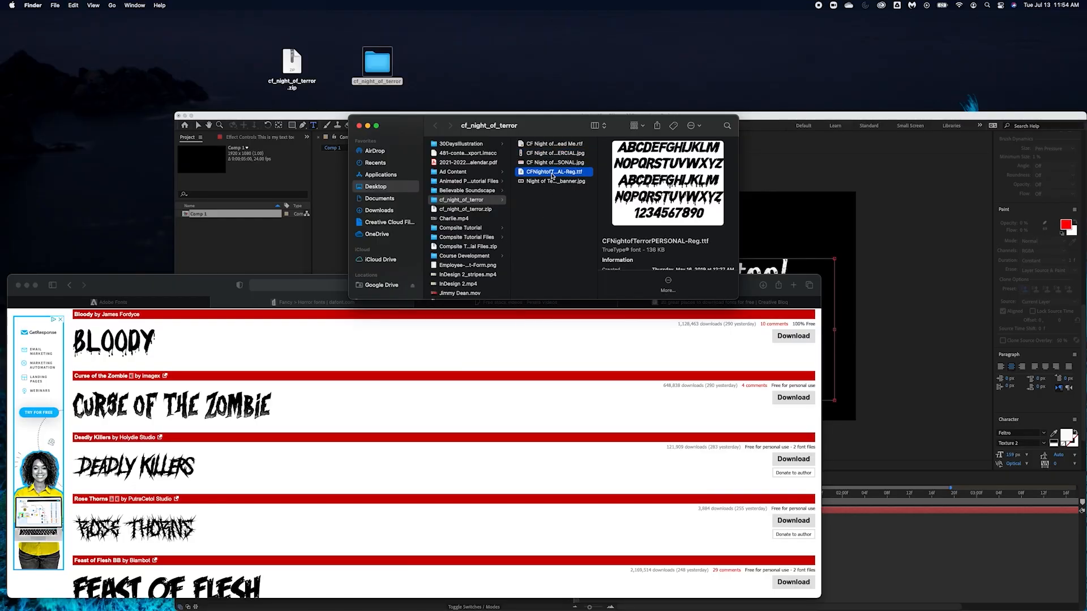
pyautogui.click(565, 145)
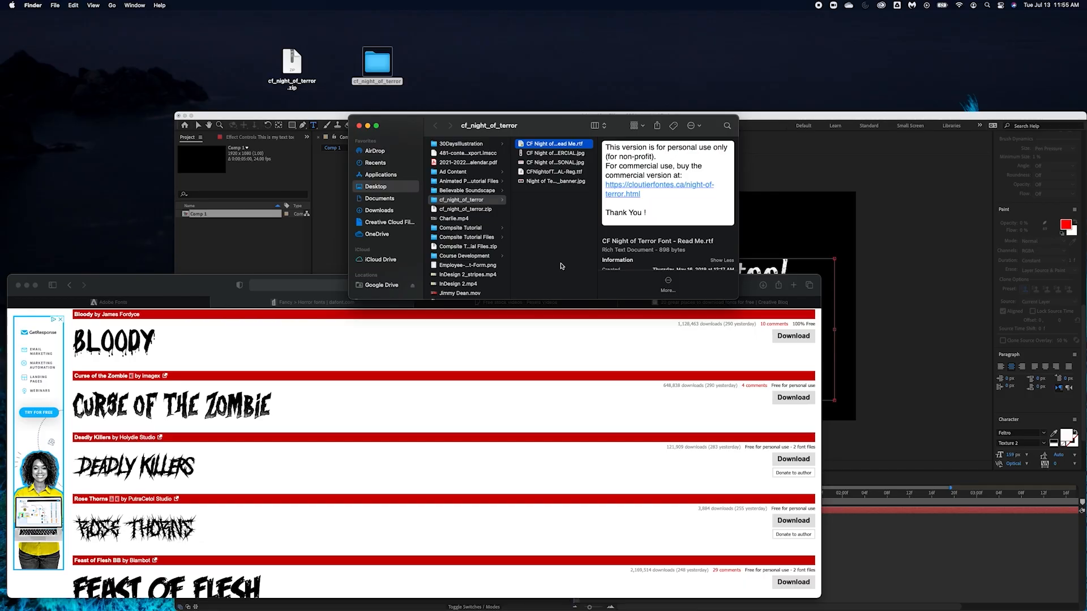
pyautogui.click(564, 214)
# - Move the Finder window to a free area of the screen and launch Font Book from the Applications folder
pyautogui.moveTo(539, 126); pyautogui.dragTo(847, 24)
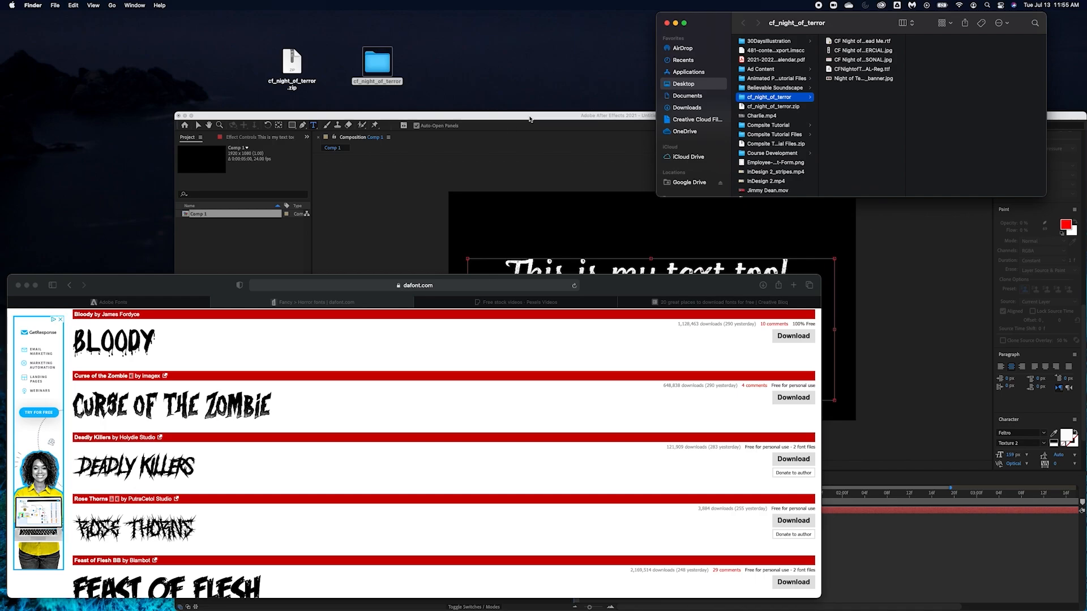
pyautogui.moveTo(332, 609)
pyautogui.click(695, 73)
pyautogui.scroll(-15, 799, 166)
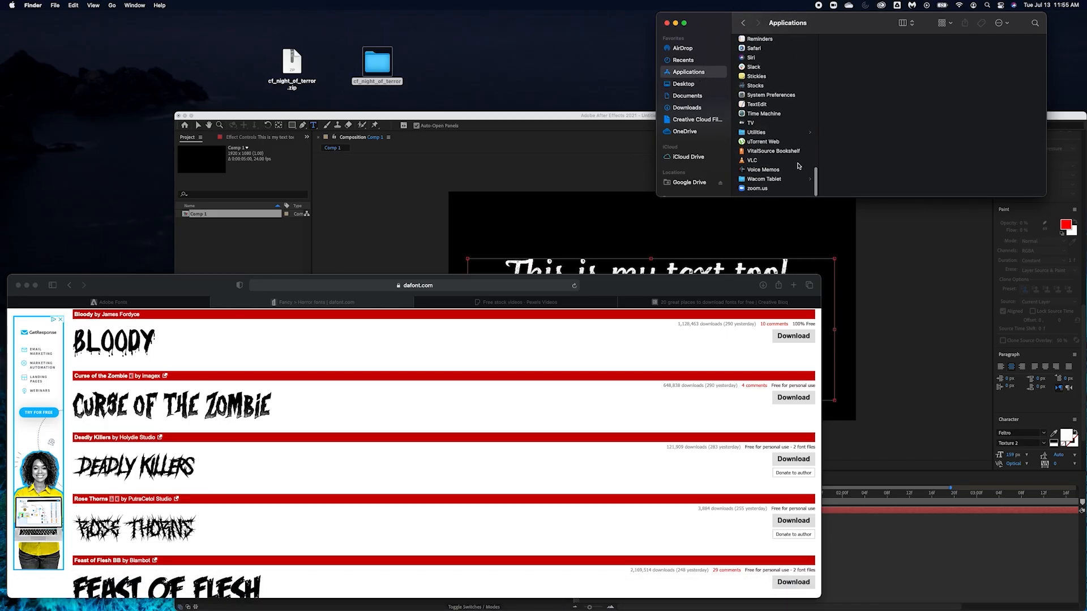
pyautogui.scroll(10, 783, 125)
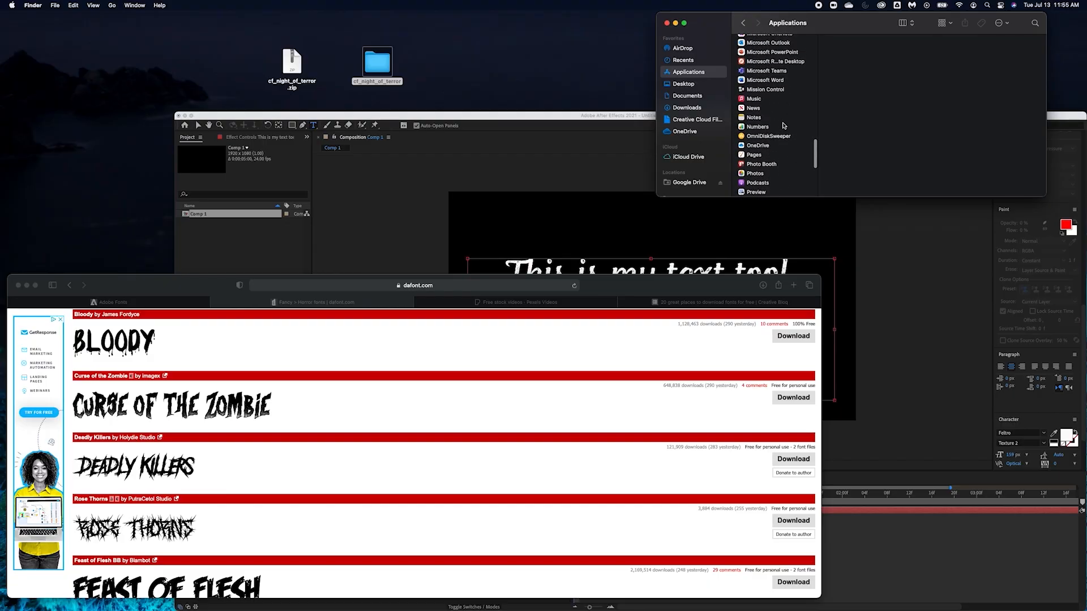
pyautogui.scroll(-4, 784, 125)
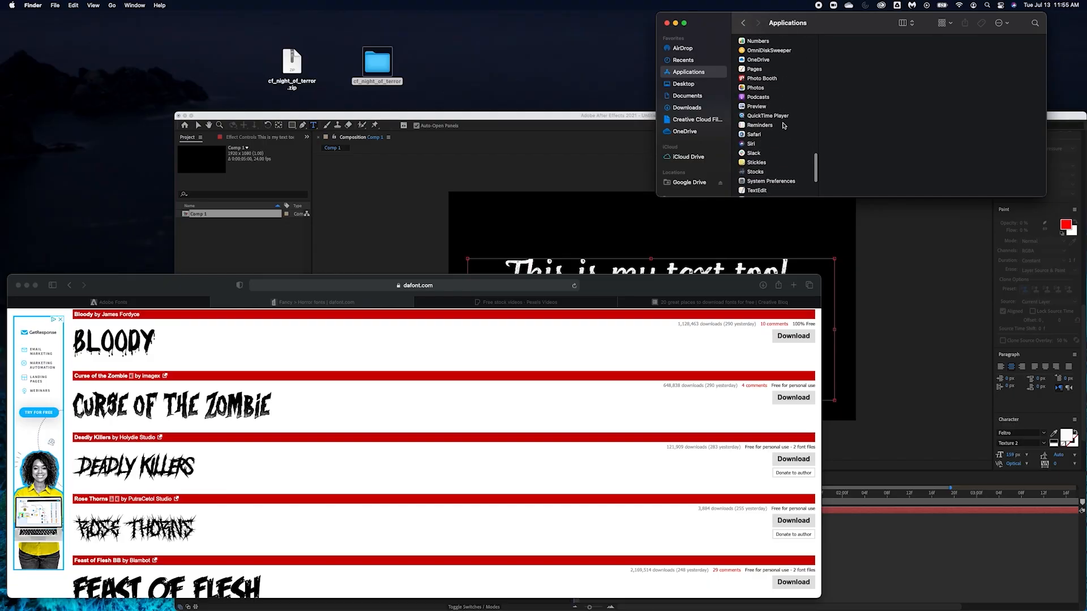
pyautogui.scroll(-1, 783, 128)
pyautogui.scroll(1, 783, 128)
pyautogui.scroll(5, 782, 128)
pyautogui.scroll(2, 783, 127)
pyautogui.scroll(5, 782, 128)
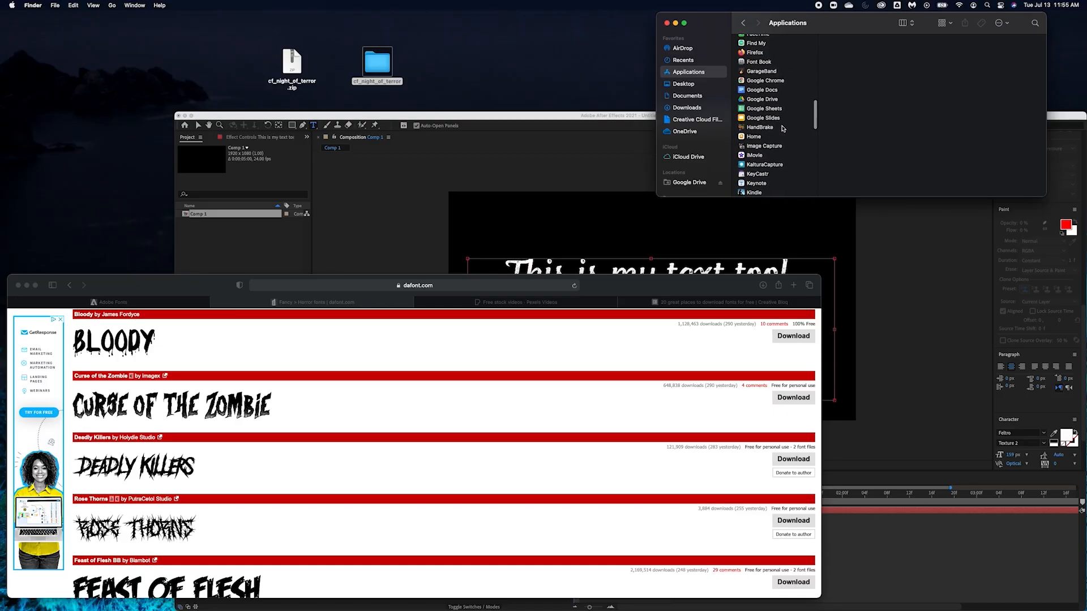
pyautogui.doubleClick(750, 62)
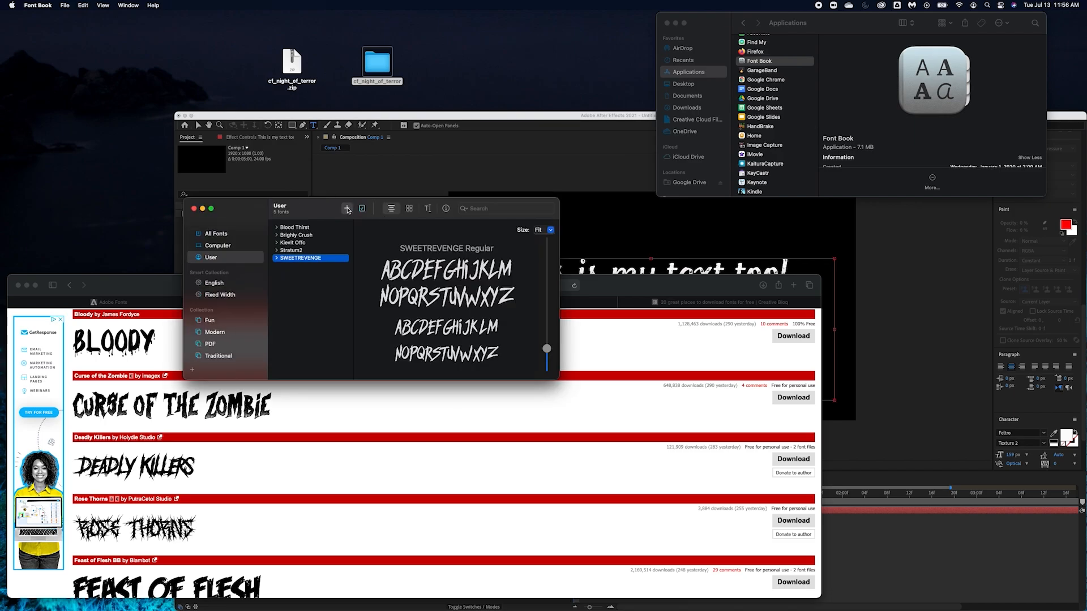
# - Install CFNightofTerrorPERSONAL-Reg.ttf from the desktop's cf_night_of_terror folder into Font Book's user fonts, and close Font Book
pyautogui.click(347, 209)
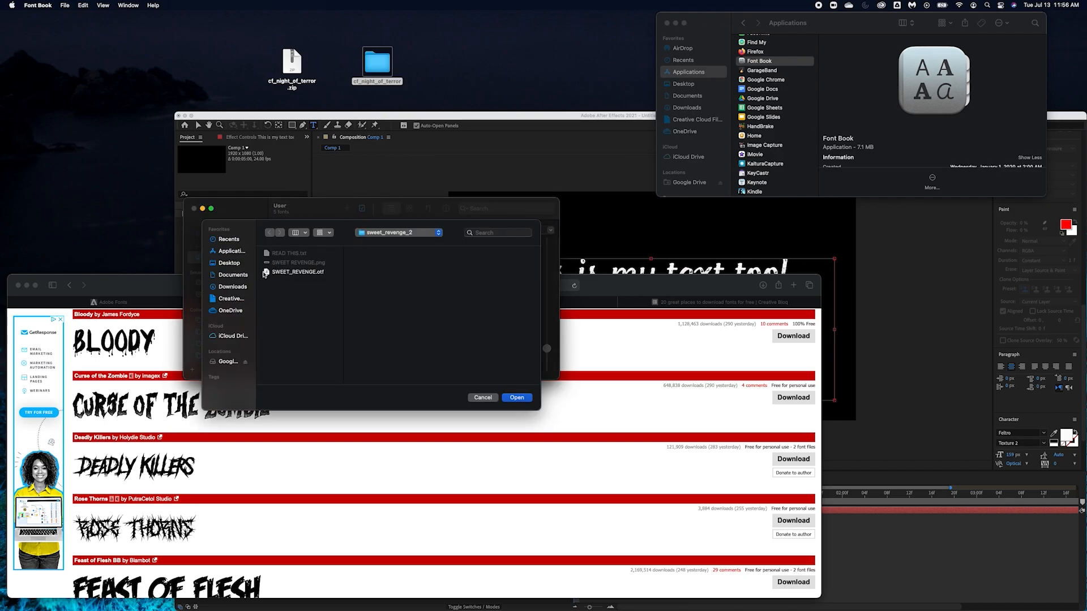
pyautogui.click(238, 264)
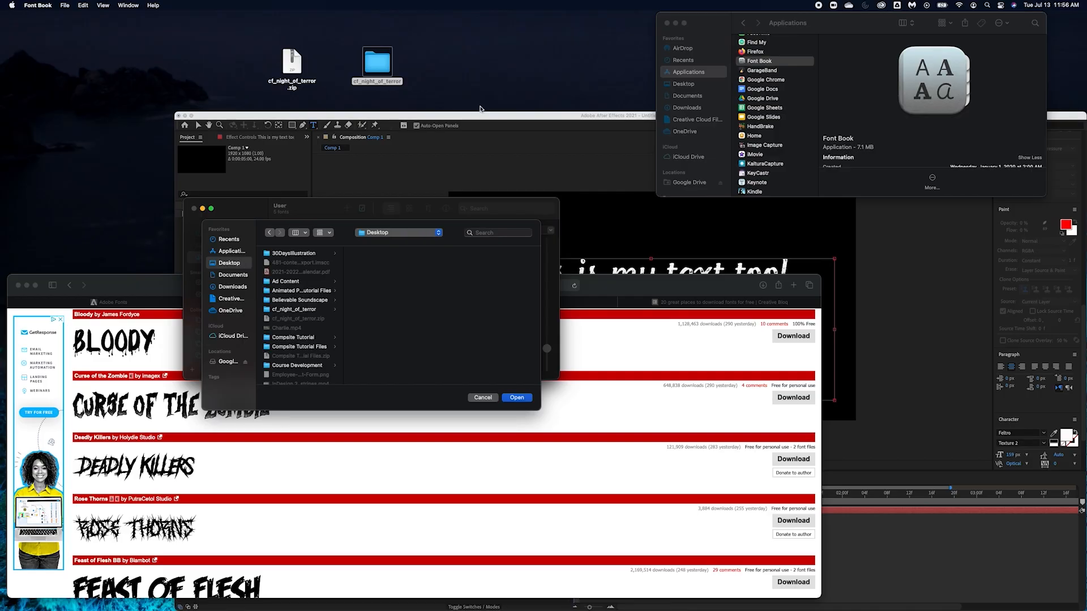
pyautogui.click(302, 310)
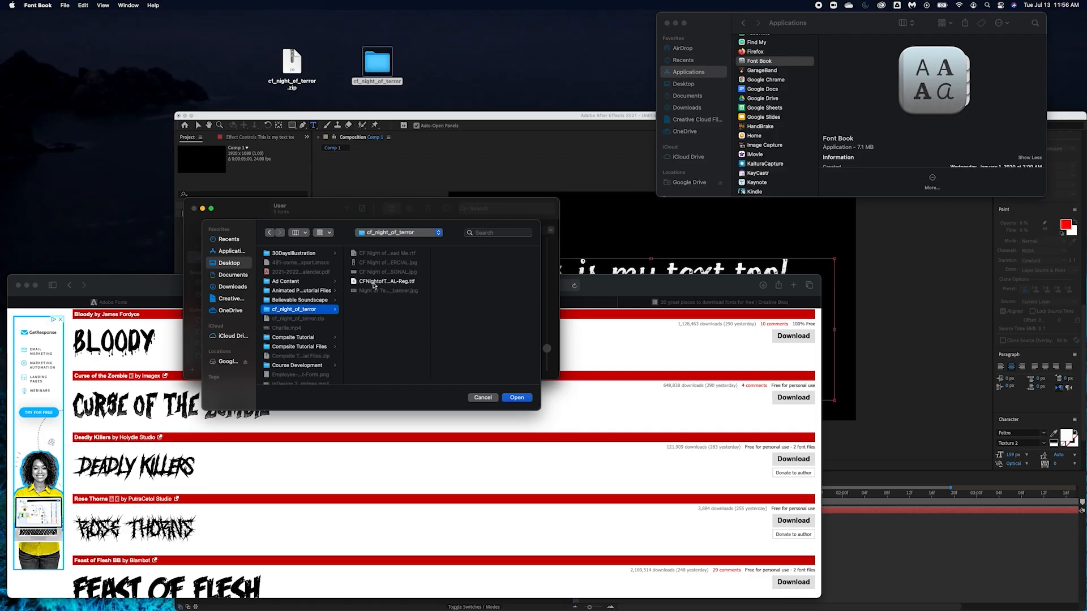
pyautogui.click(380, 282)
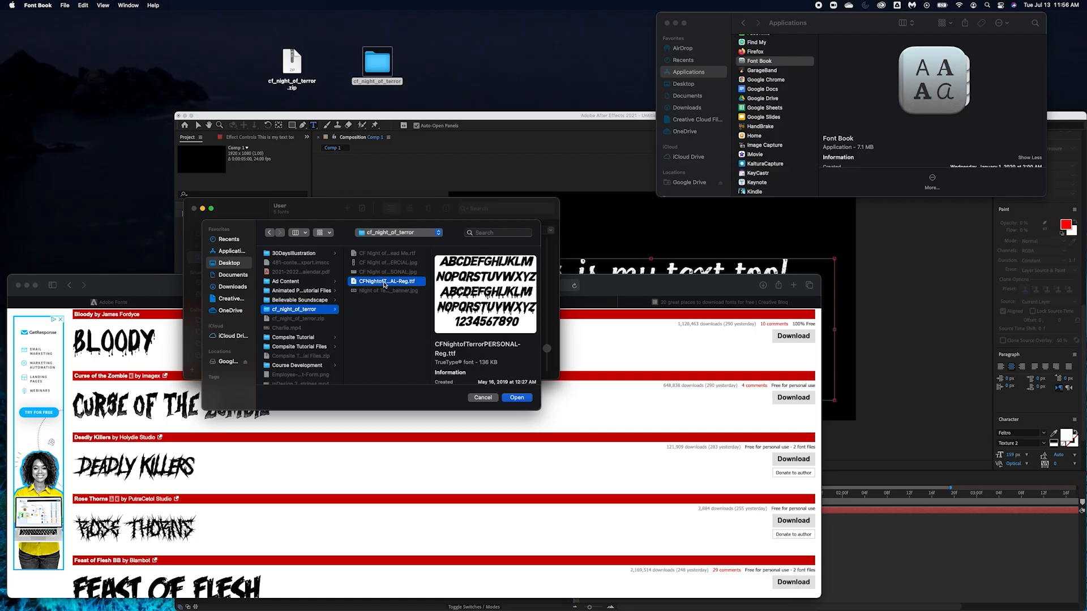
pyautogui.click(517, 398)
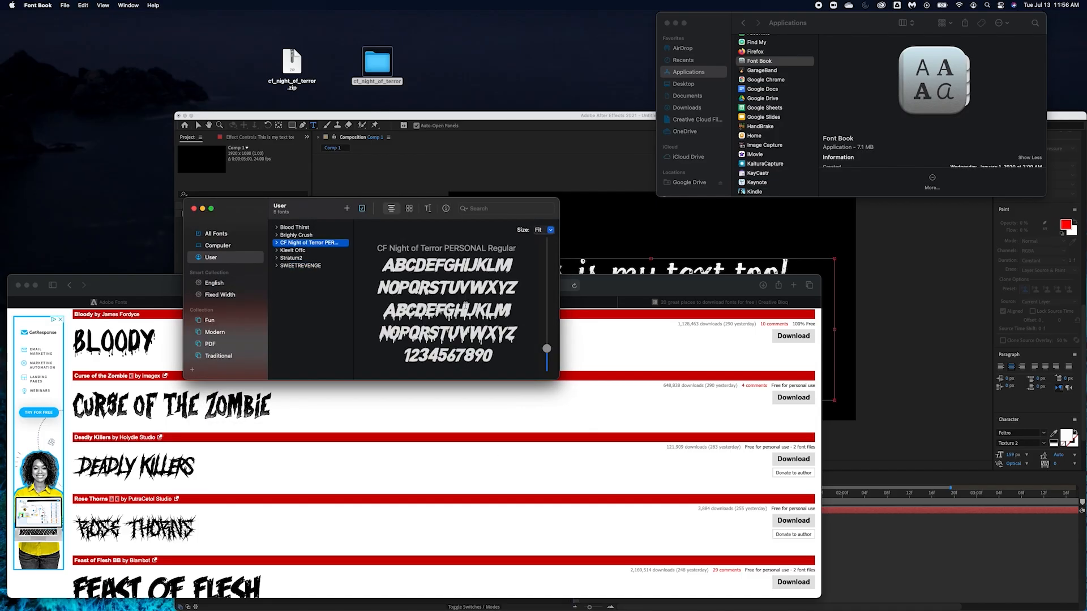
pyautogui.click(195, 209)
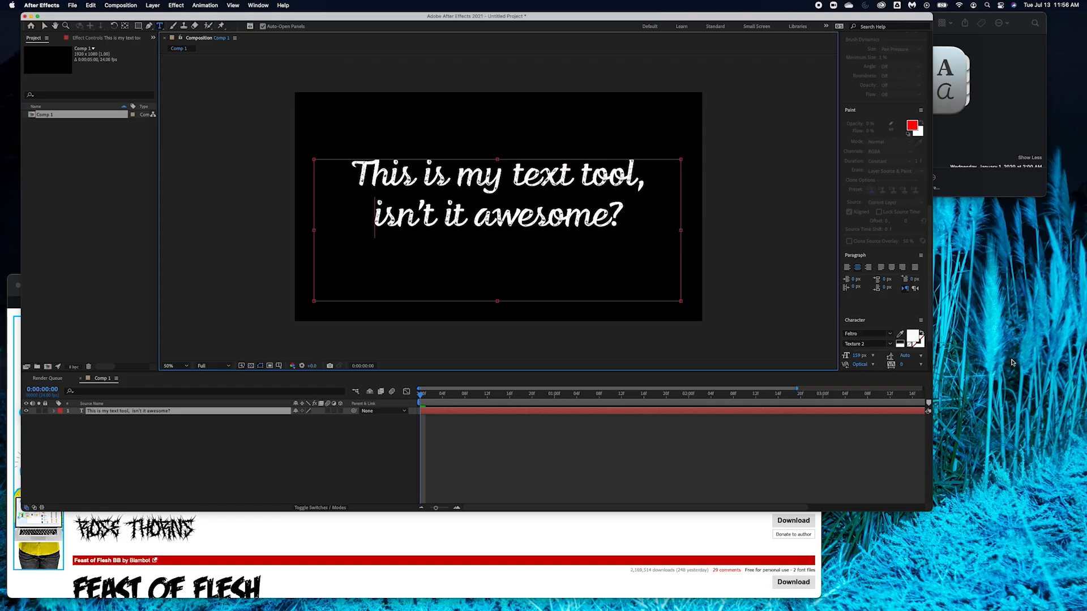
# - Switch to After Effects and set the font of the whole two-line text to CF Night of Terror PERSONAL
pyautogui.click(611, 215)
pyautogui.moveTo(623, 216); pyautogui.dragTo(354, 142)
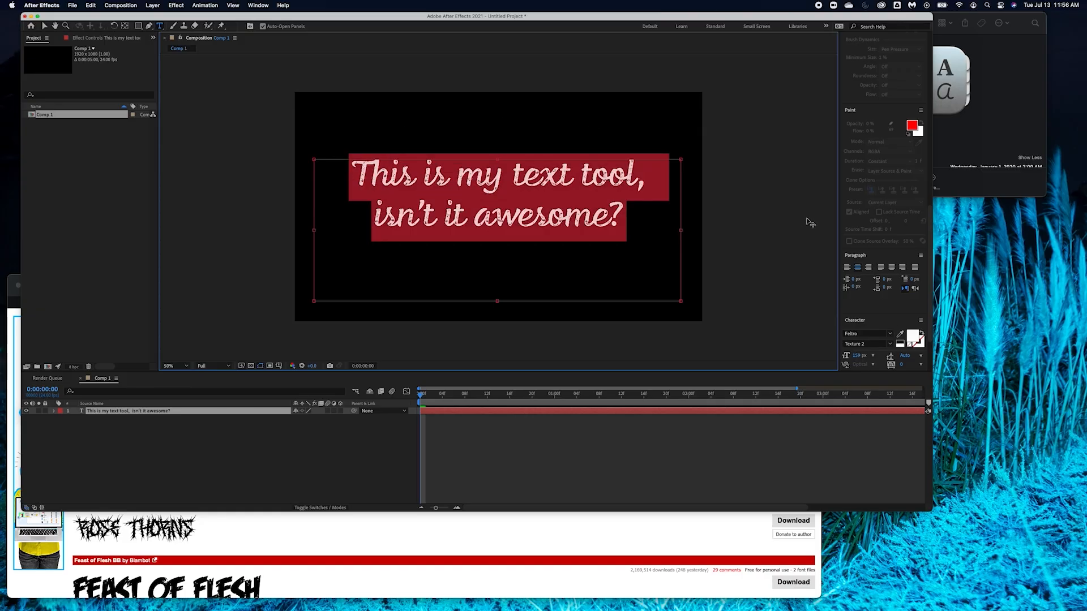
pyautogui.click(889, 334)
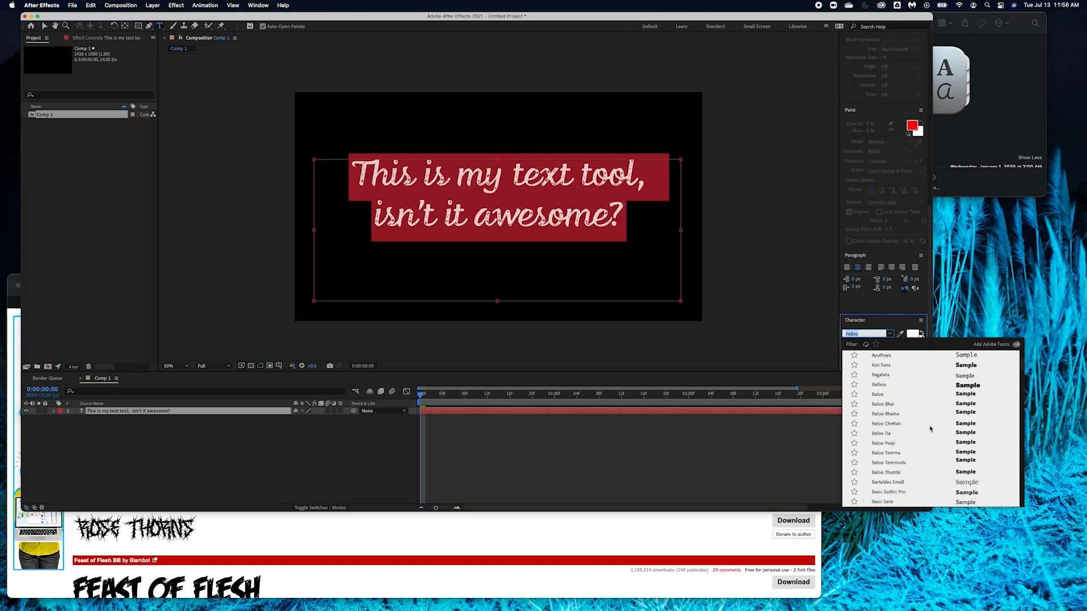
pyautogui.scroll(-1, 930, 429)
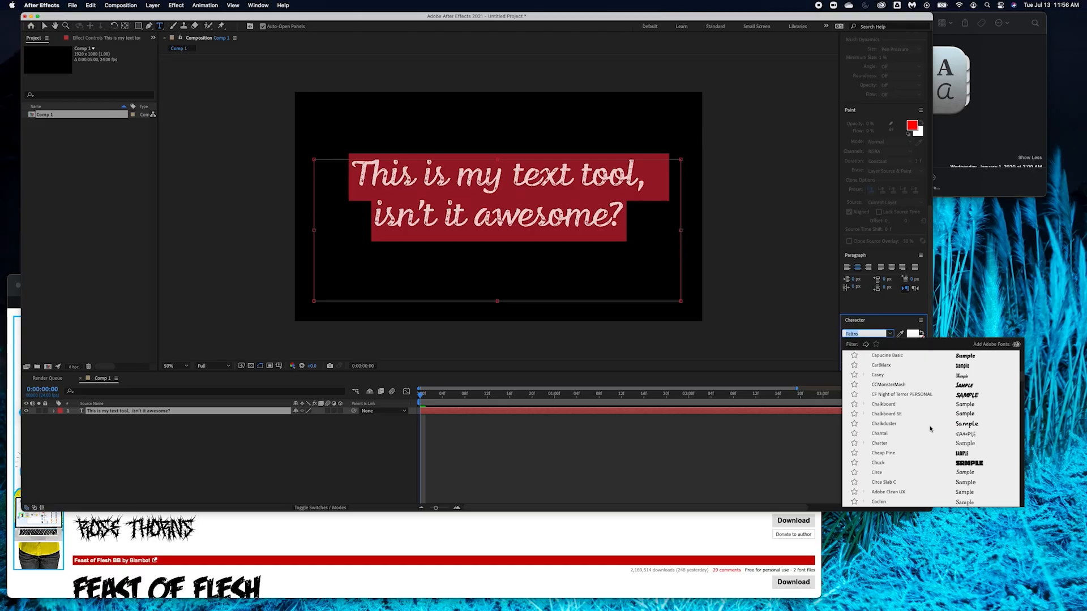
pyautogui.click(972, 395)
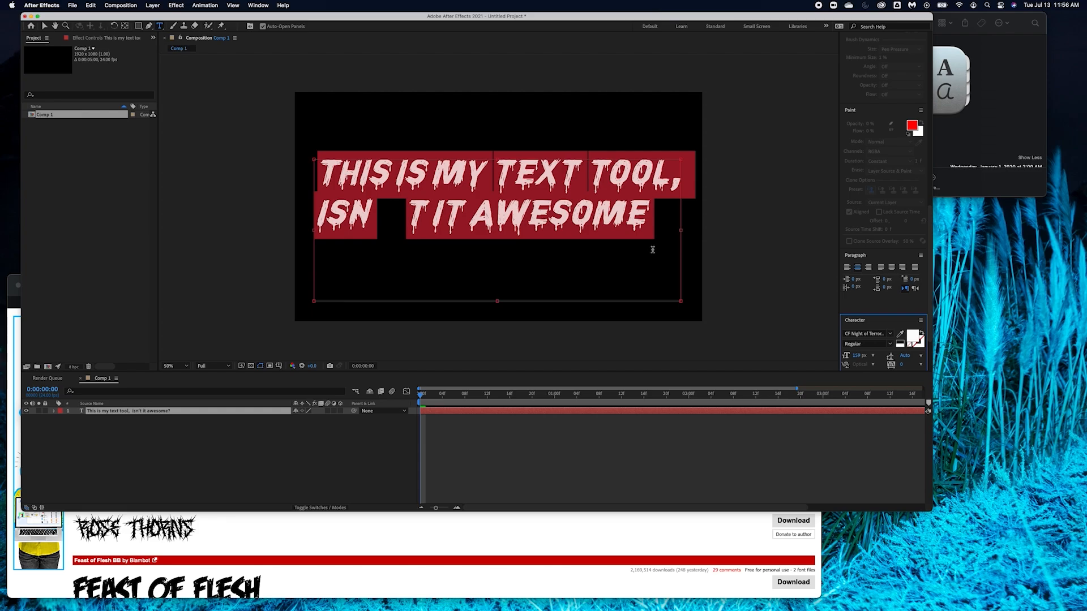
# - Delete the apostrophe from "isn't" and try retyping the question mark after "awesome"
pyautogui.click(410, 217)
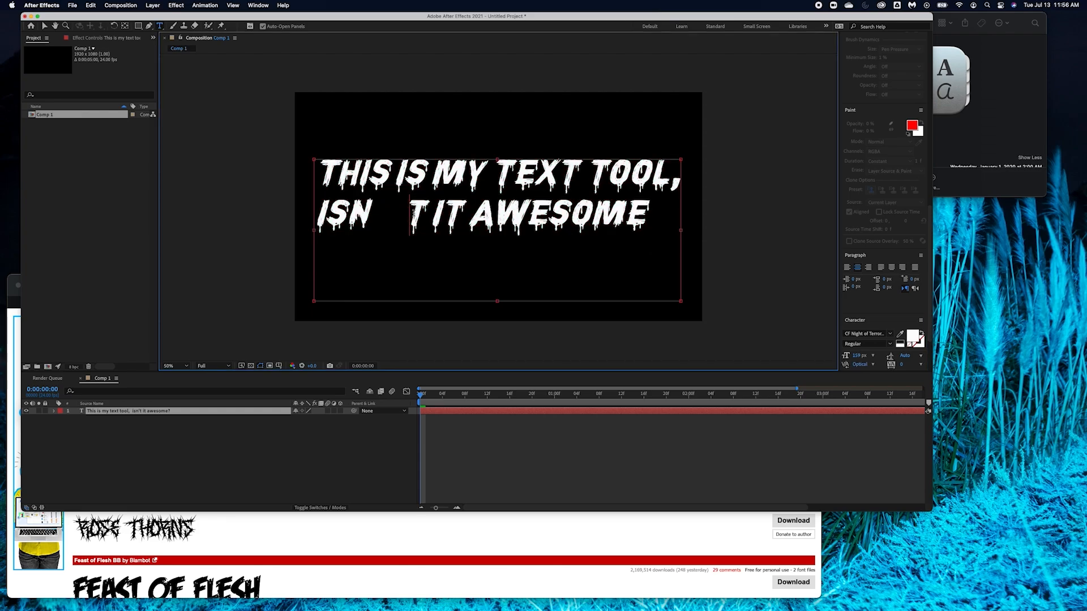
pyautogui.press('BackSpace')
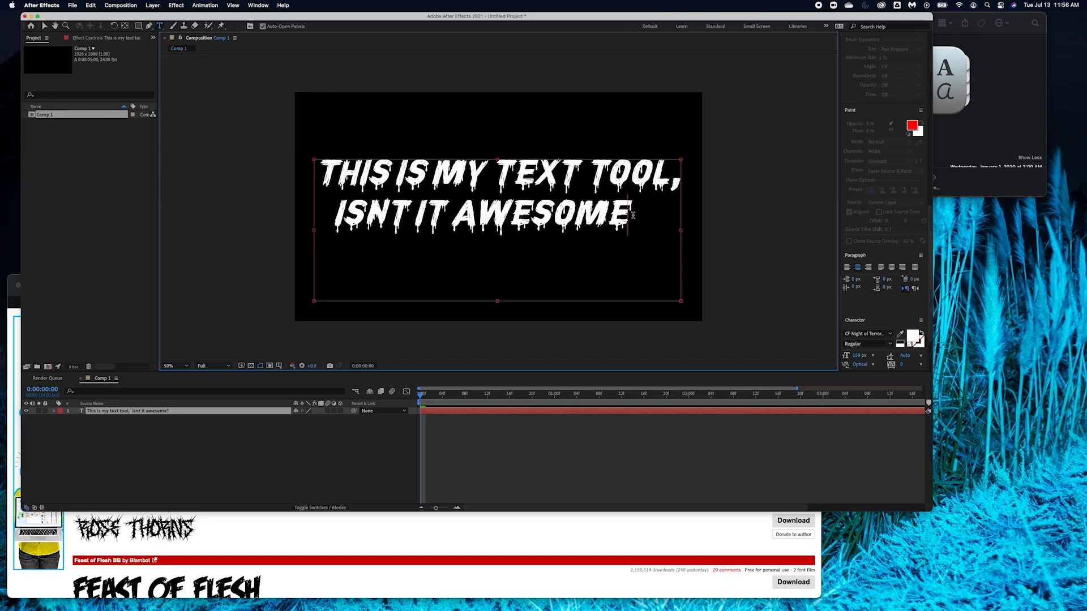
pyautogui.write('?')
pyautogui.press('BackSpace')
# - Shrink the After Effects window, switch to the browser and look through DaFont's Fancy > Horror fonts and category list again
pyautogui.moveTo(932, 504); pyautogui.dragTo(836, 294)
pyautogui.click(622, 453)
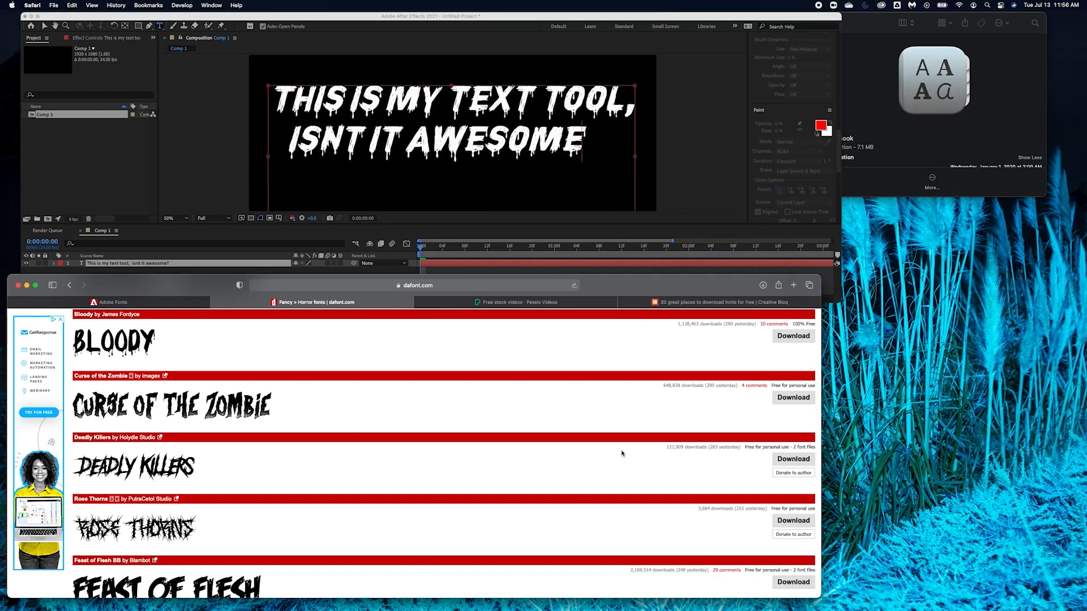
pyautogui.scroll(10, 621, 453)
pyautogui.scroll(2, 622, 452)
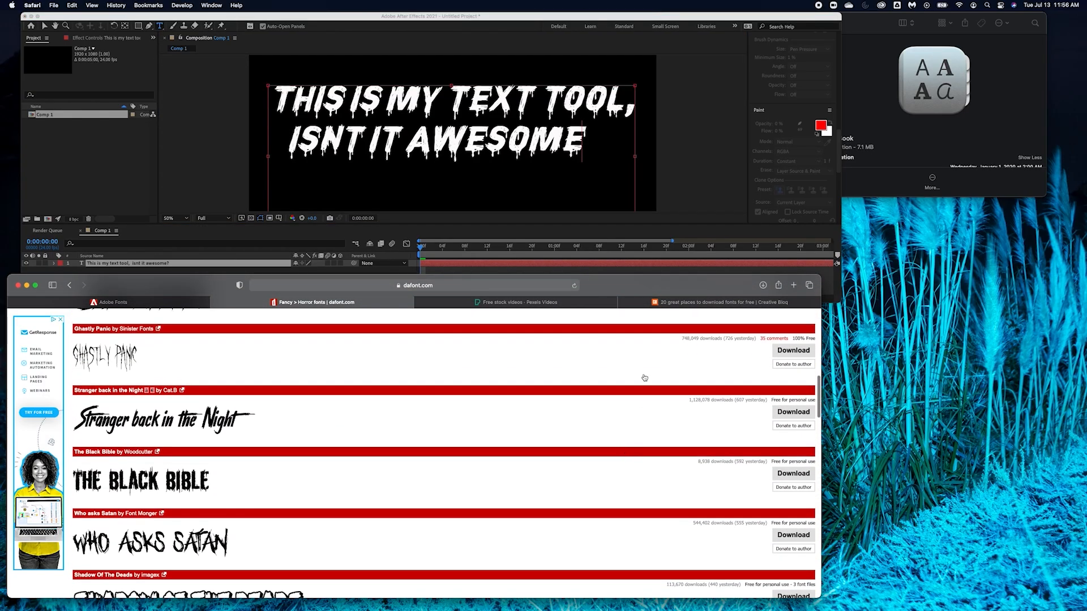
pyautogui.scroll(-15, 646, 450)
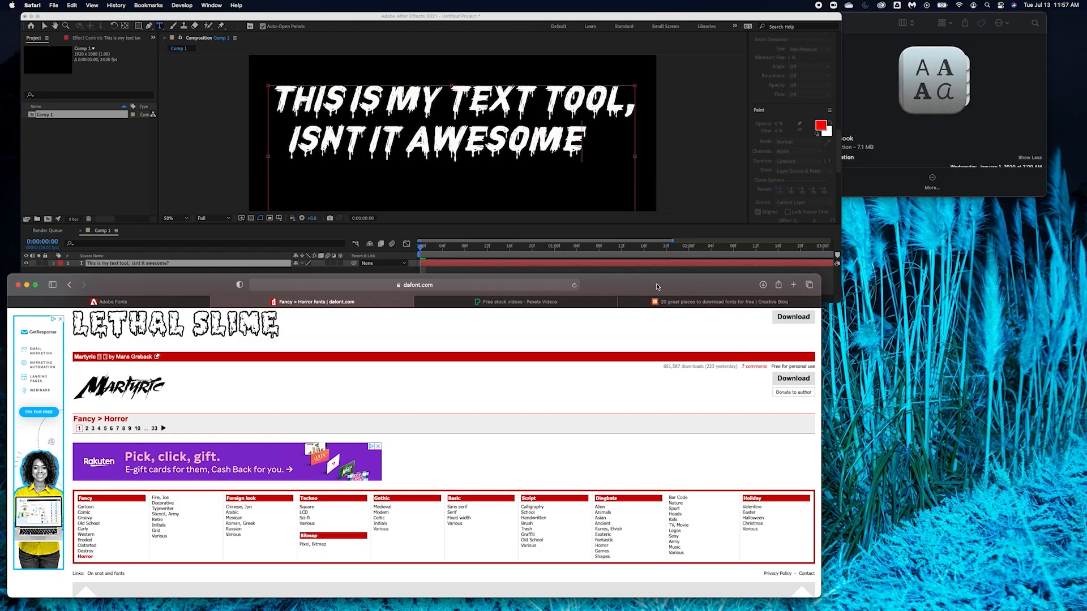
pyautogui.moveTo(659, 287); pyautogui.dragTo(830, 169)
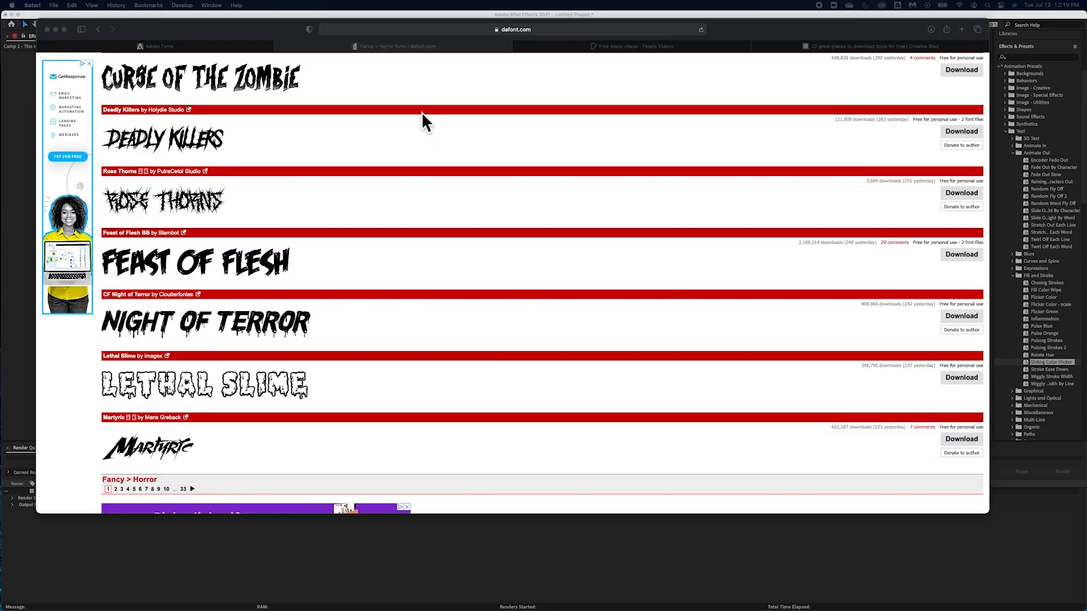
# - Switch to the Adobe Fonts page of active fonts and enlarge the browser window to nearly fill the screen
pyautogui.scroll(5, 422, 111)
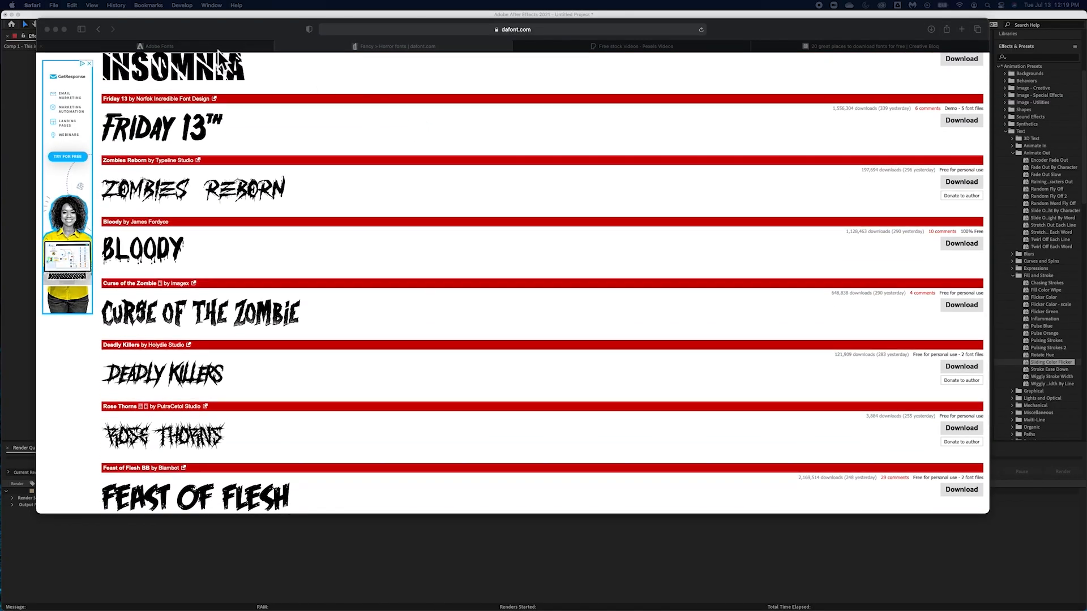
pyautogui.click(220, 47)
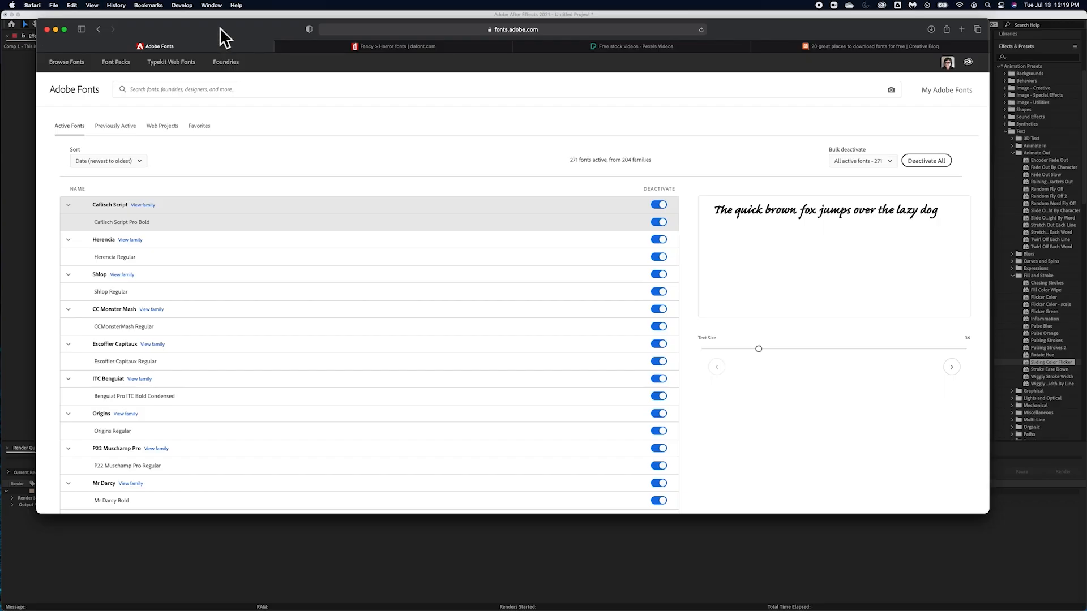
pyautogui.moveTo(219, 27); pyautogui.dragTo(204, 19)
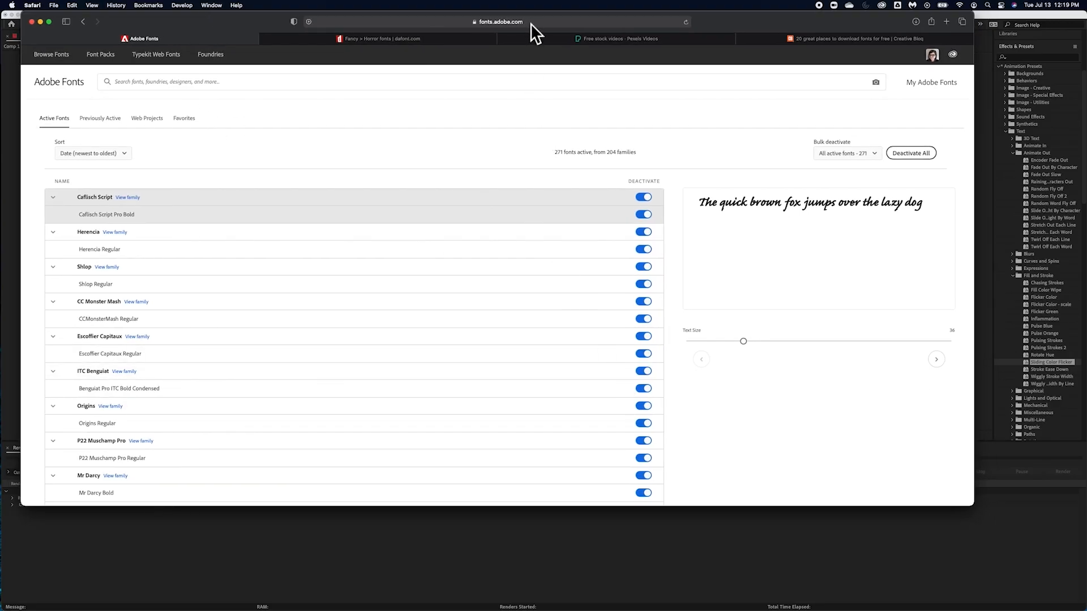
pyautogui.moveTo(975, 507); pyautogui.dragTo(1056, 594)
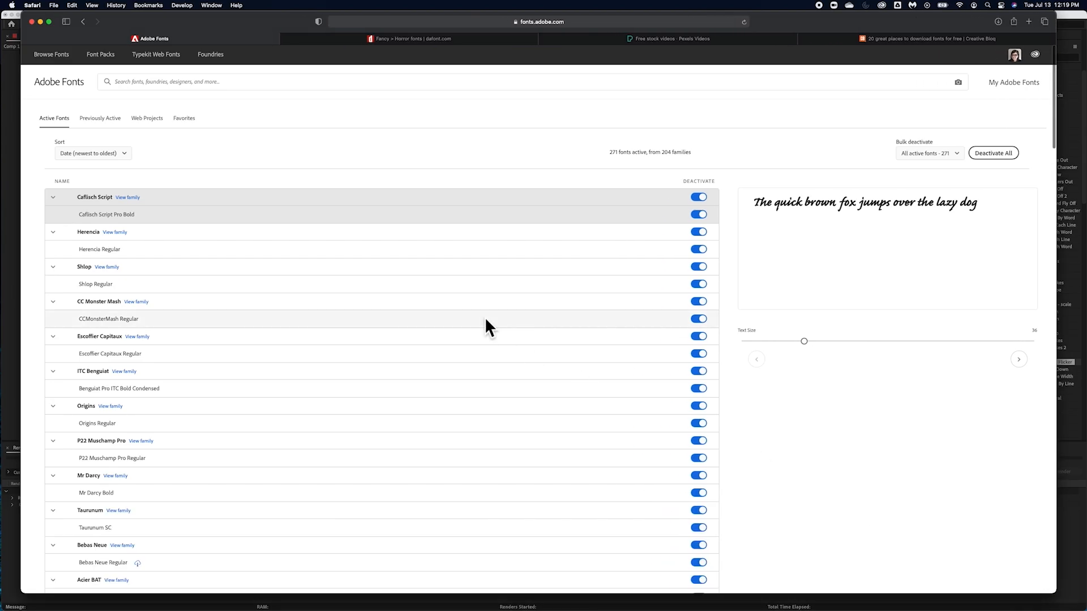
# - Browse all Adobe Fonts families, filtering them by the Calligraphic, Futuristic and Stencil tags in turn
pyautogui.click(47, 55)
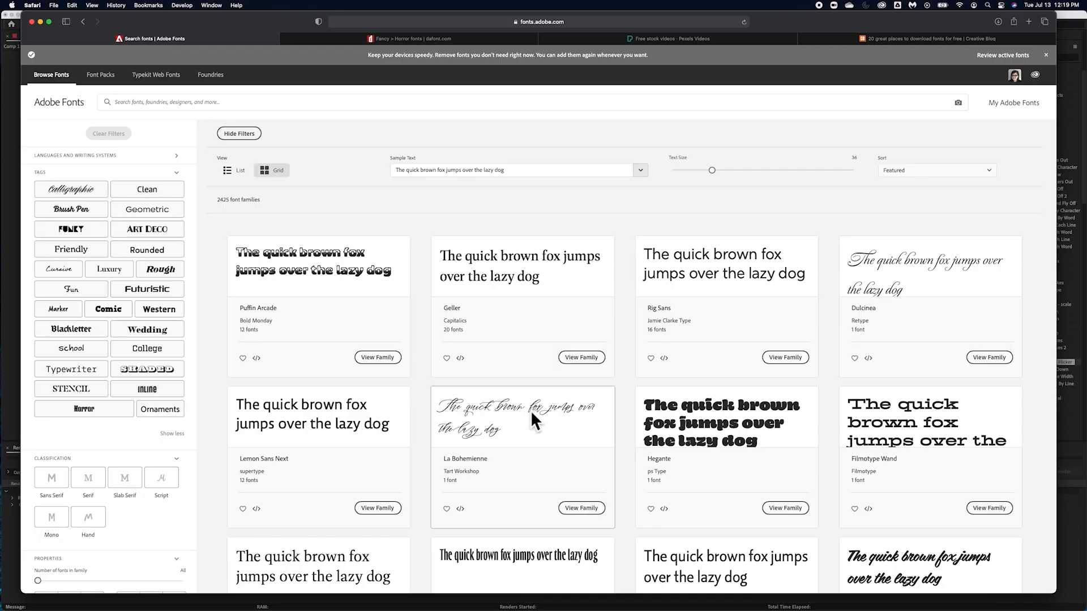
pyautogui.scroll(-5, 531, 410)
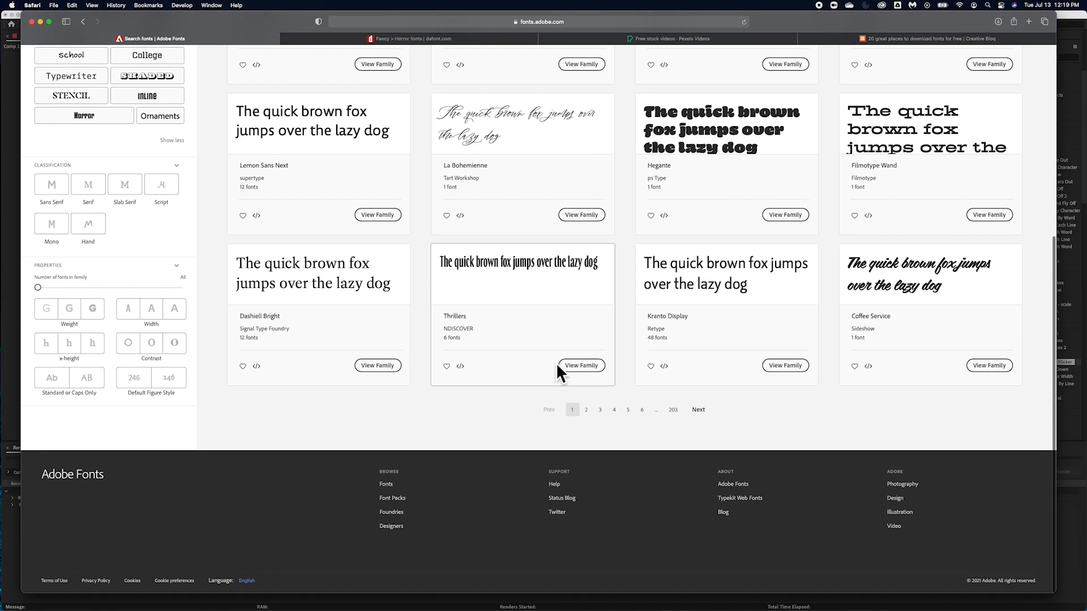
pyautogui.scroll(5, 556, 362)
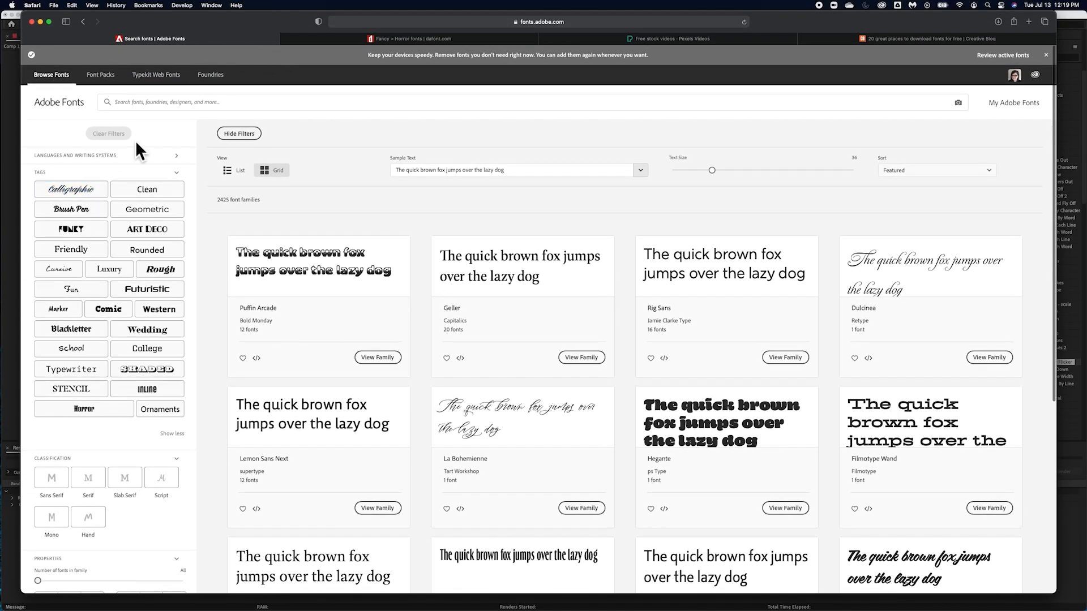
pyautogui.click(79, 195)
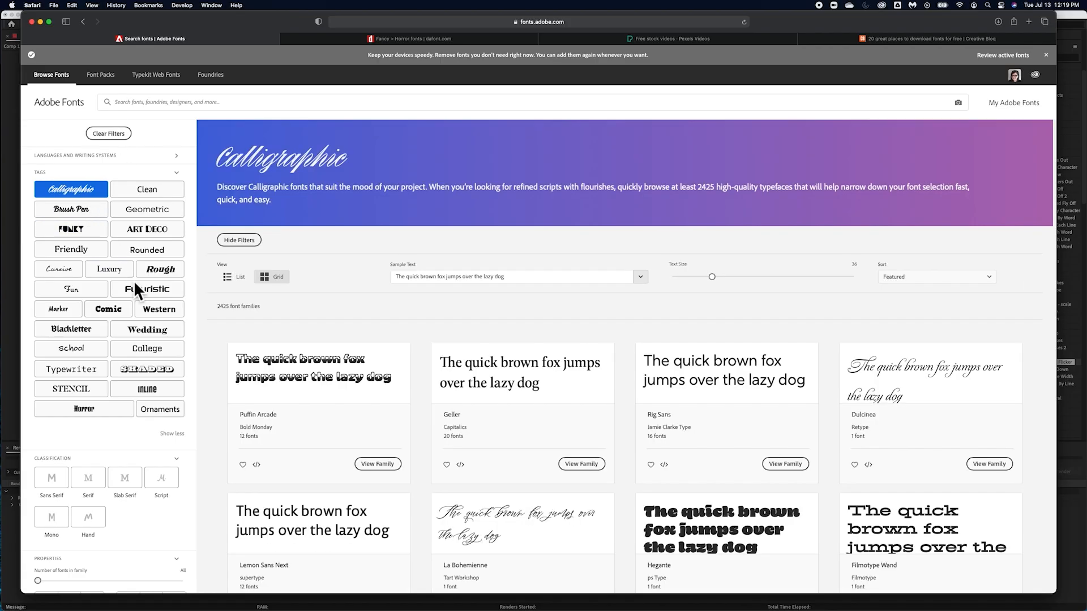
pyautogui.click(141, 288)
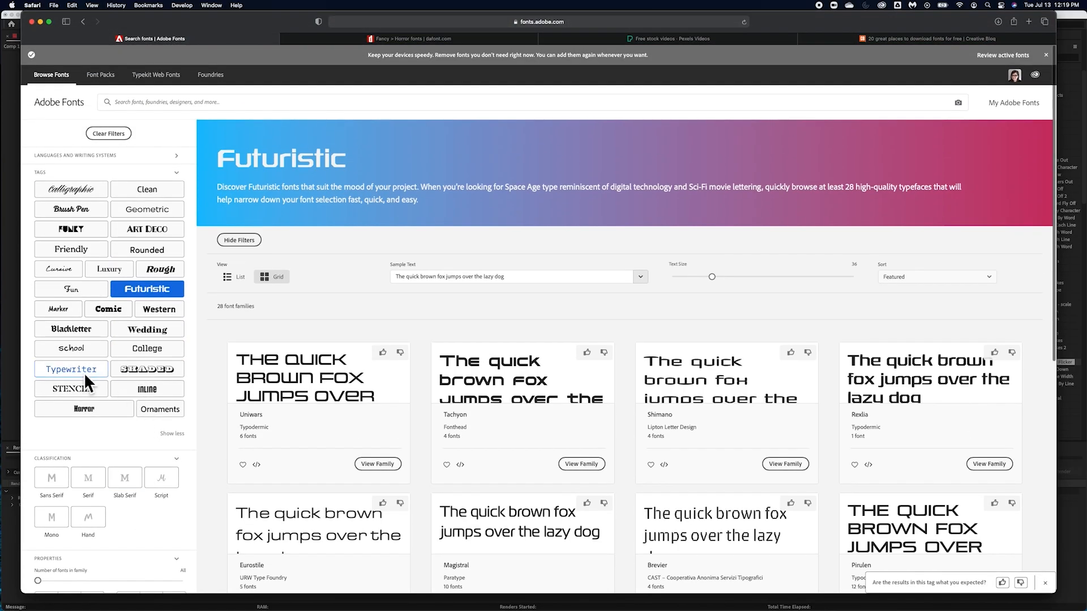
pyautogui.click(84, 385)
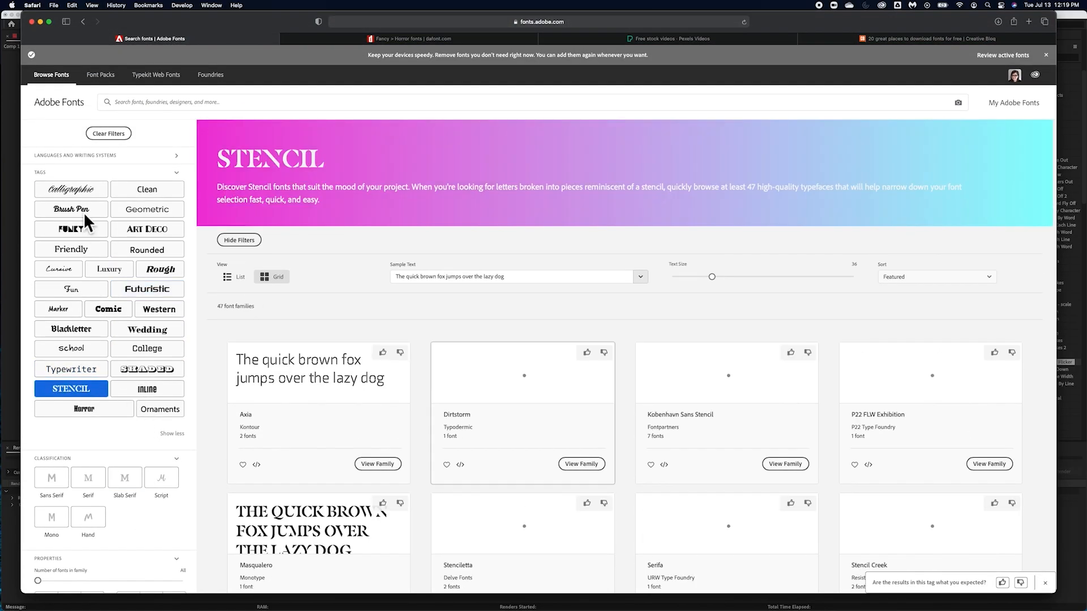
# - Open the Adobe Fonts Font Packs and look through the first page of curated packs
pyautogui.click(106, 80)
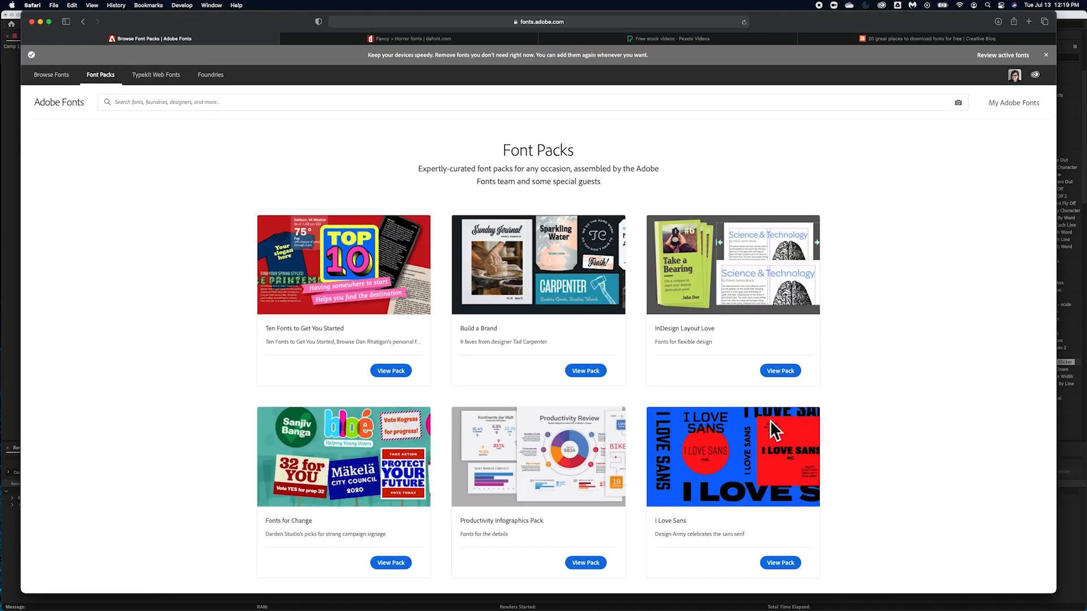
pyautogui.scroll(-8, 759, 409)
pyautogui.scroll(-8, 760, 410)
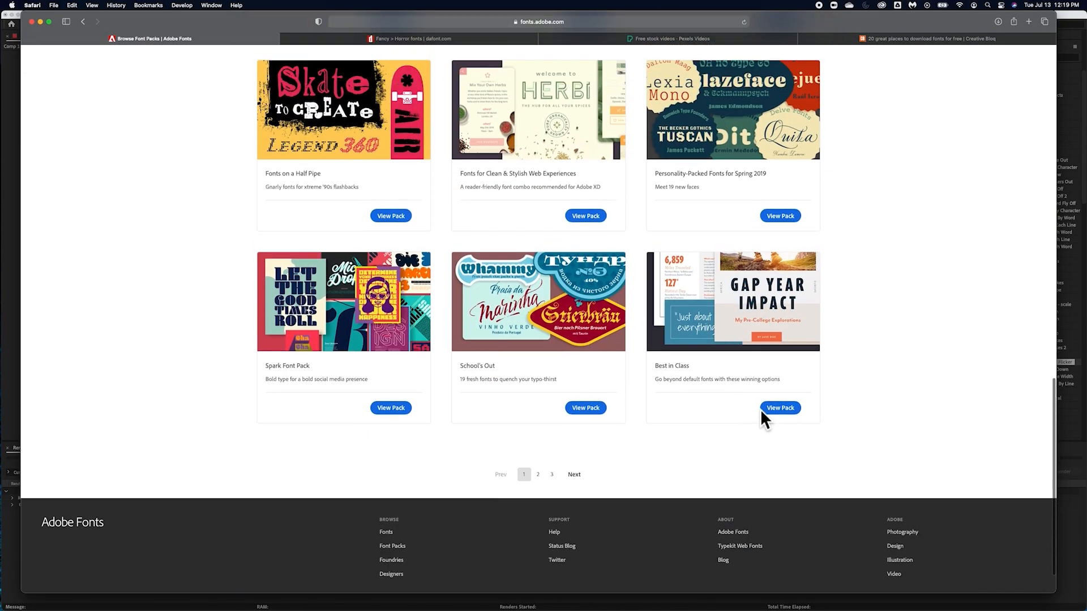
pyautogui.scroll(16, 760, 409)
pyautogui.scroll(-16, 761, 410)
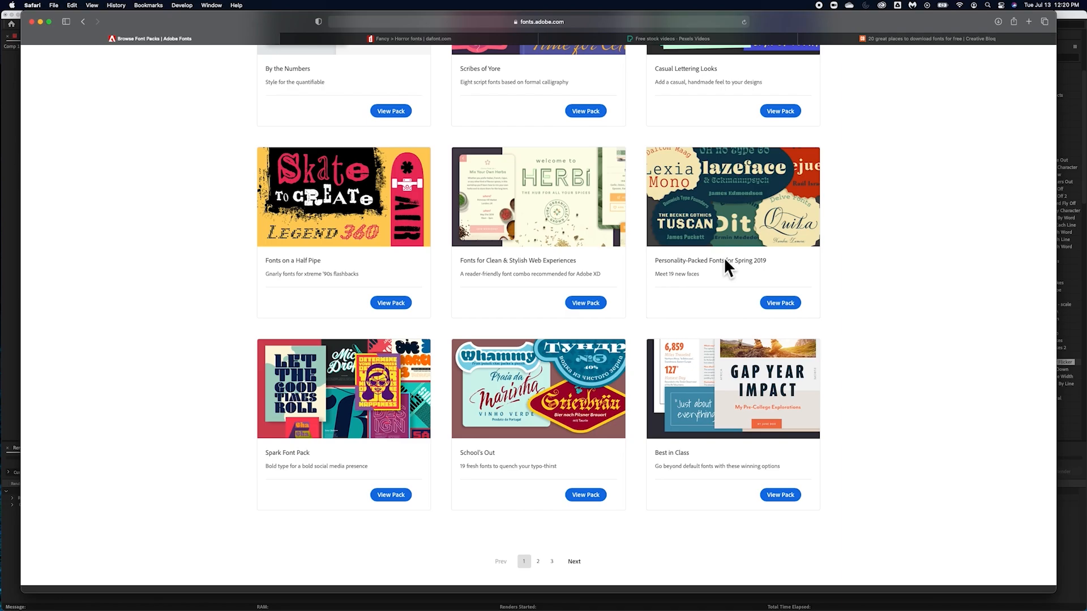
pyautogui.scroll(8, 660, 355)
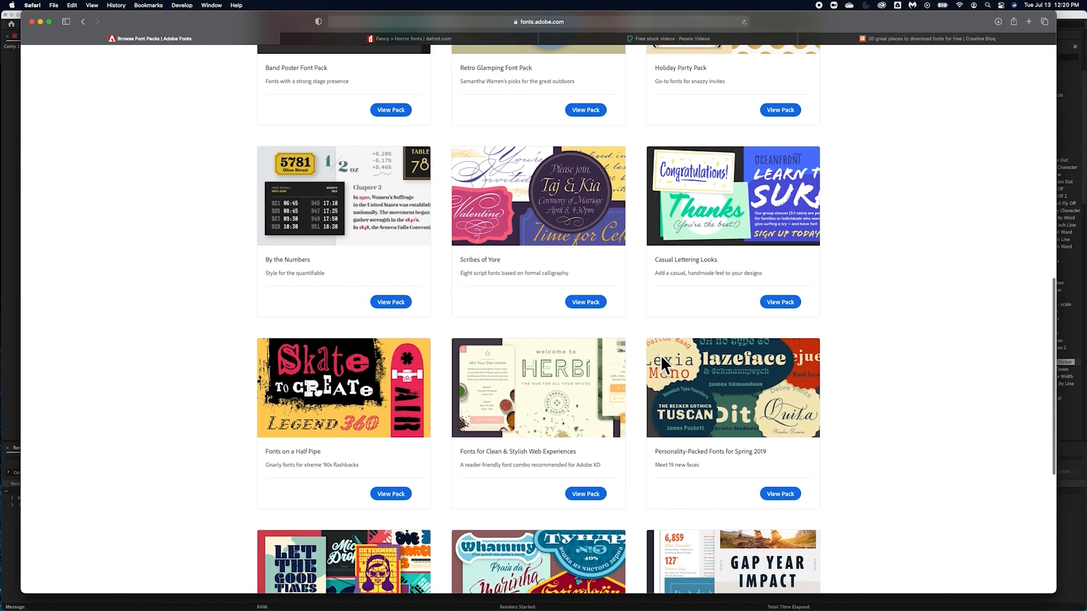
pyautogui.scroll(7, 660, 354)
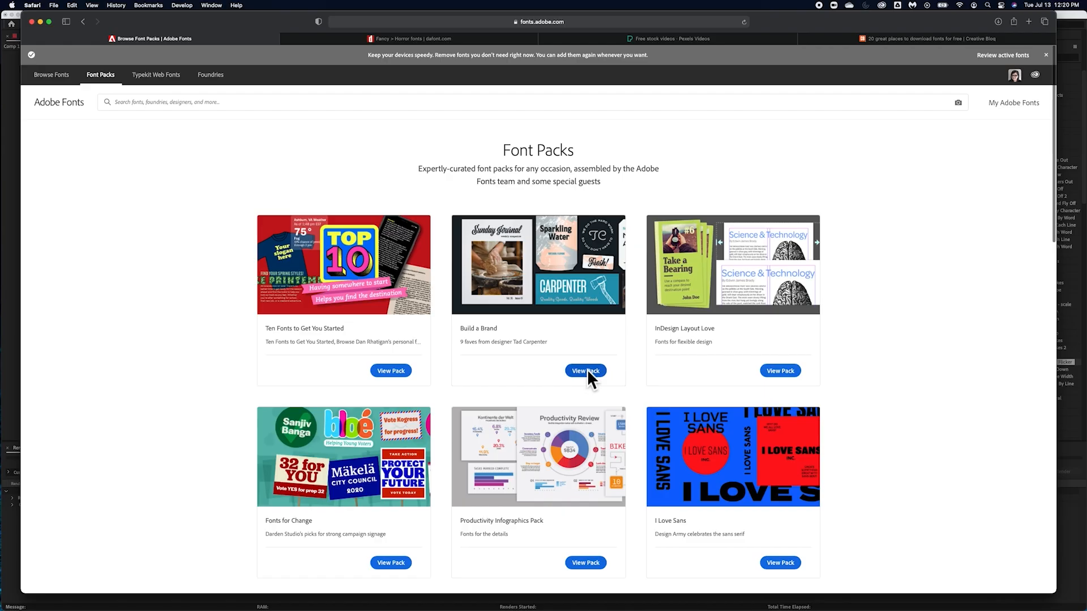
# - View the Build a Brand font pack and look through its description and included fonts
pyautogui.click(586, 371)
pyautogui.scroll(-10, 603, 294)
pyautogui.scroll(-15, 602, 299)
pyautogui.scroll(-3, 603, 300)
pyautogui.scroll(15, 603, 300)
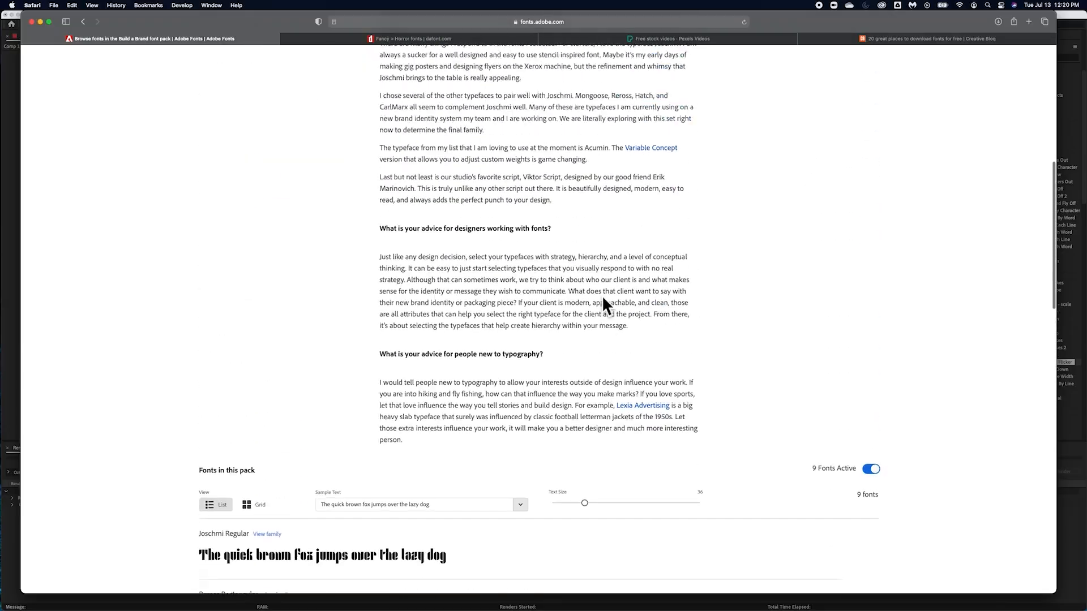
pyautogui.scroll(8, 603, 299)
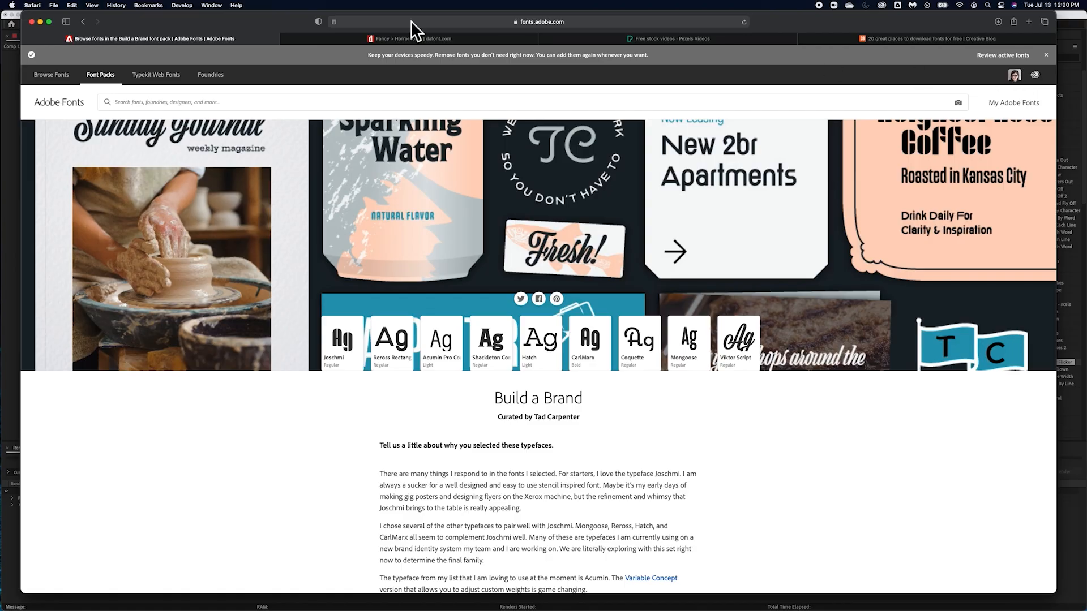
pyautogui.click(587, 22)
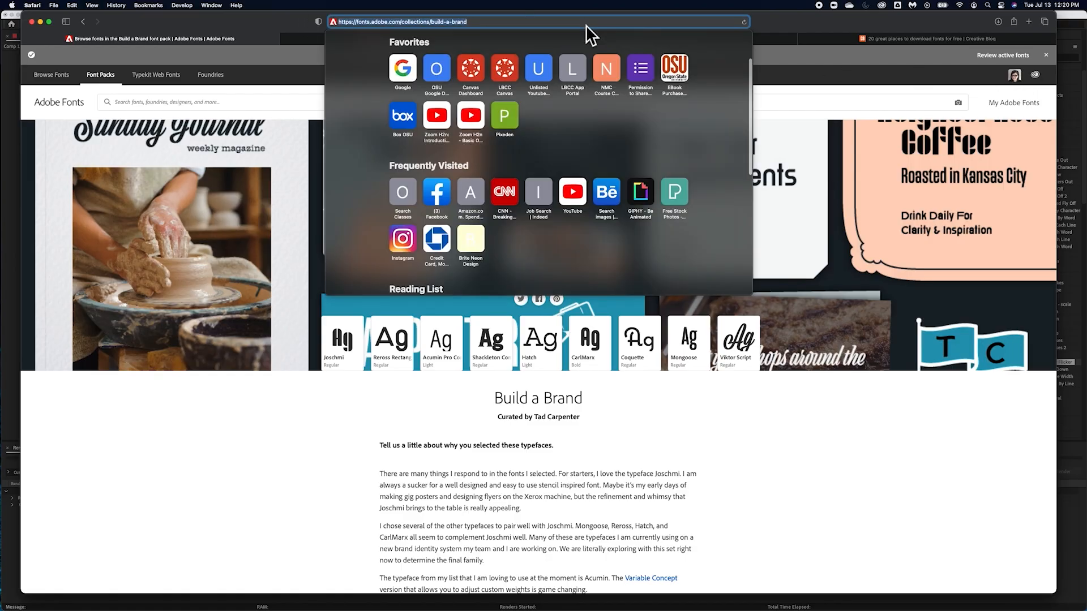
pyautogui.click(306, 437)
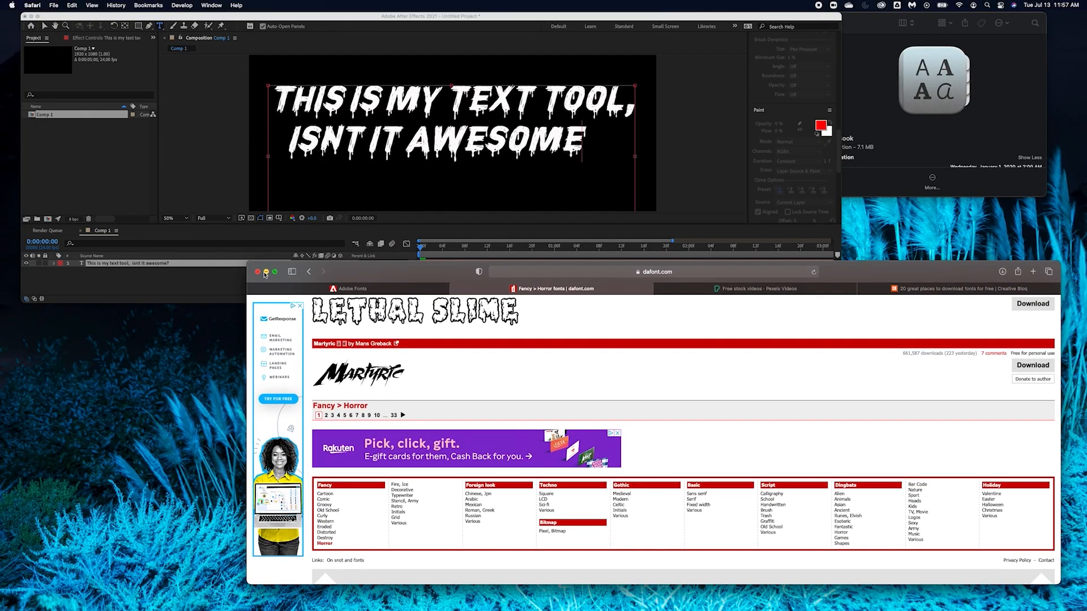
# - Dismiss the DaFont browser window, enlarge the After Effects window to fill the screen, and widen the column holding the Paint and Character panels
pyautogui.click(258, 272)
pyautogui.moveTo(839, 302); pyautogui.dragTo(1079, 605)
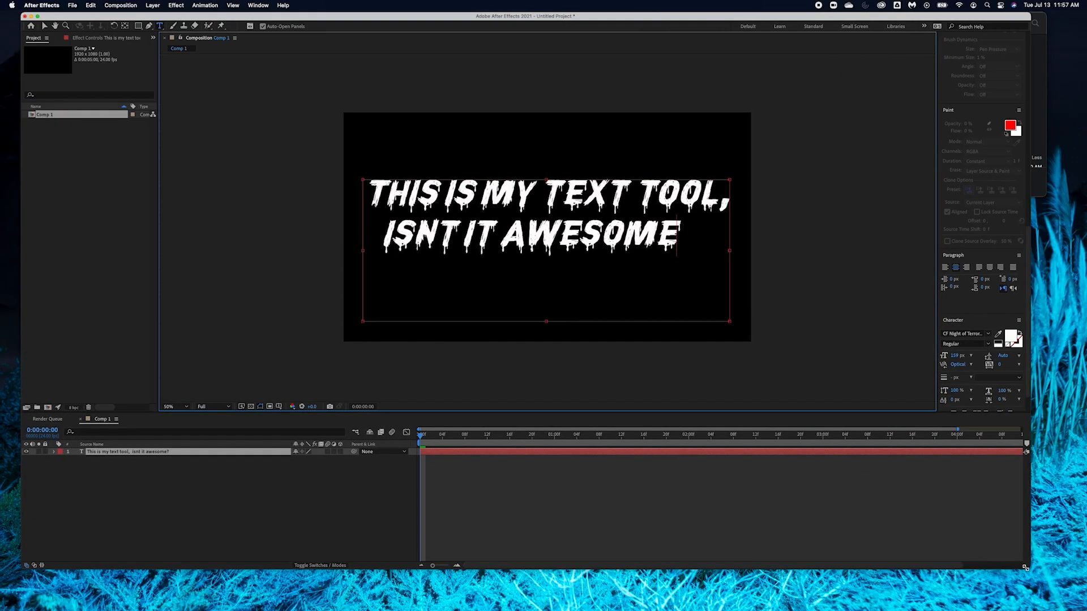
pyautogui.moveTo(1025, 567); pyautogui.dragTo(1081, 609)
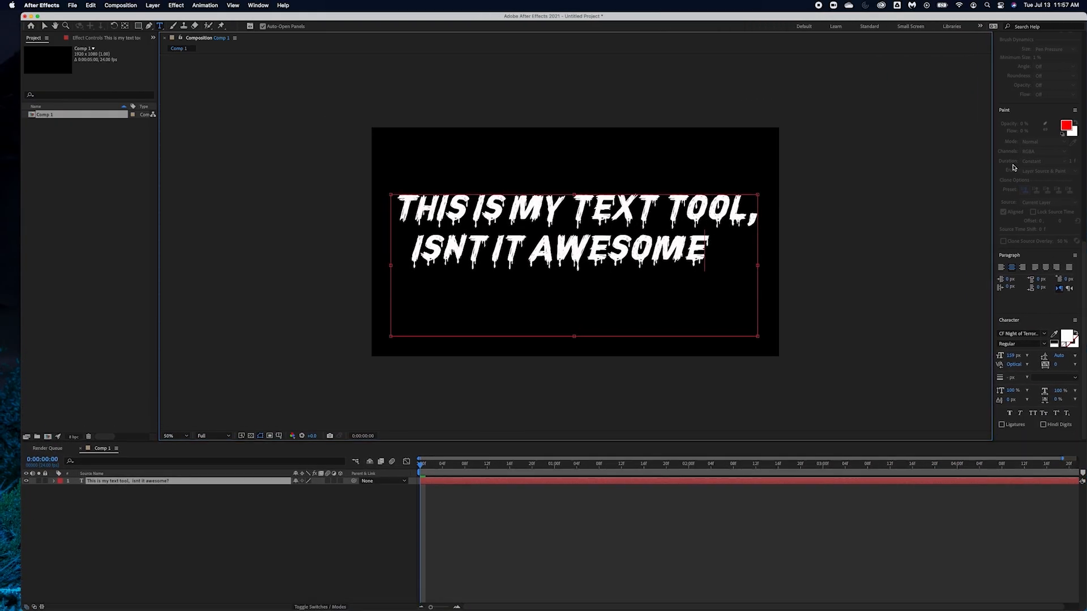
pyautogui.moveTo(993, 180); pyautogui.dragTo(959, 181)
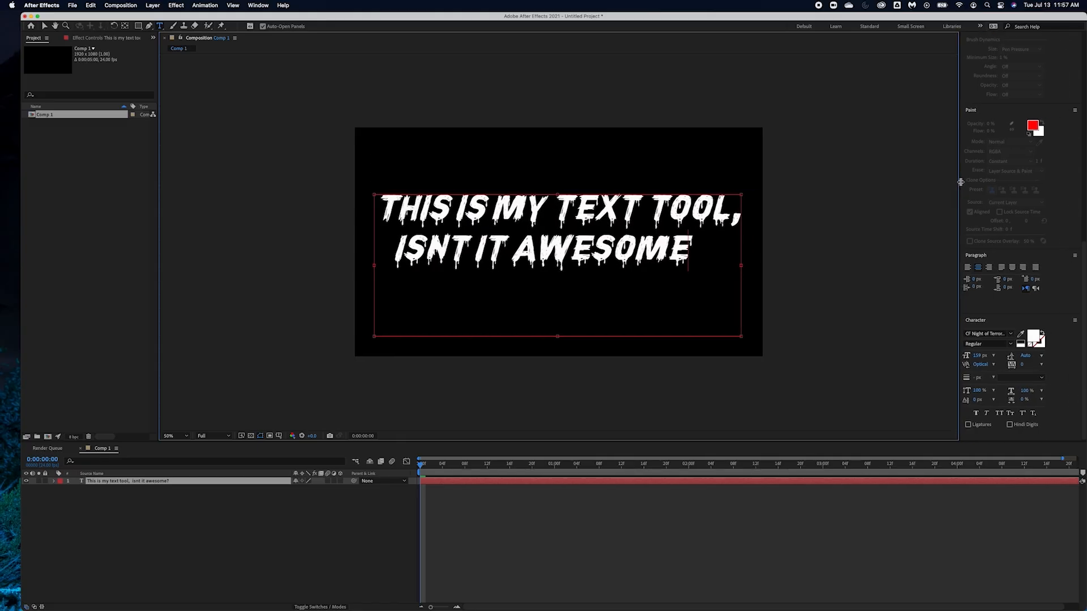
# - Bring the Effects & Presets panel into view in After Effects
pyautogui.scroll(5, 1026, 103)
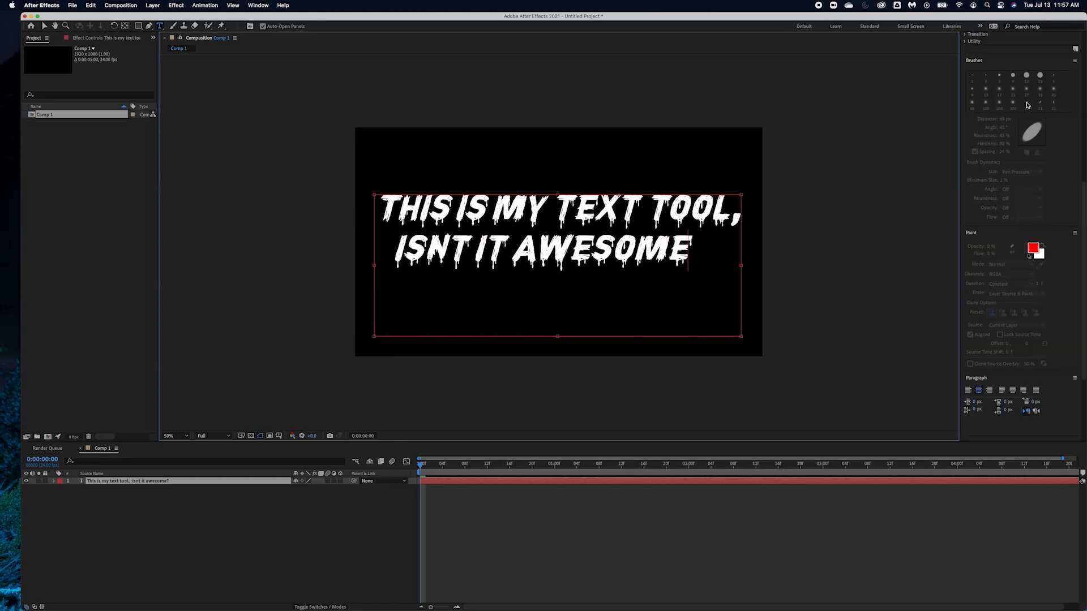
pyautogui.scroll(1, 996, 196)
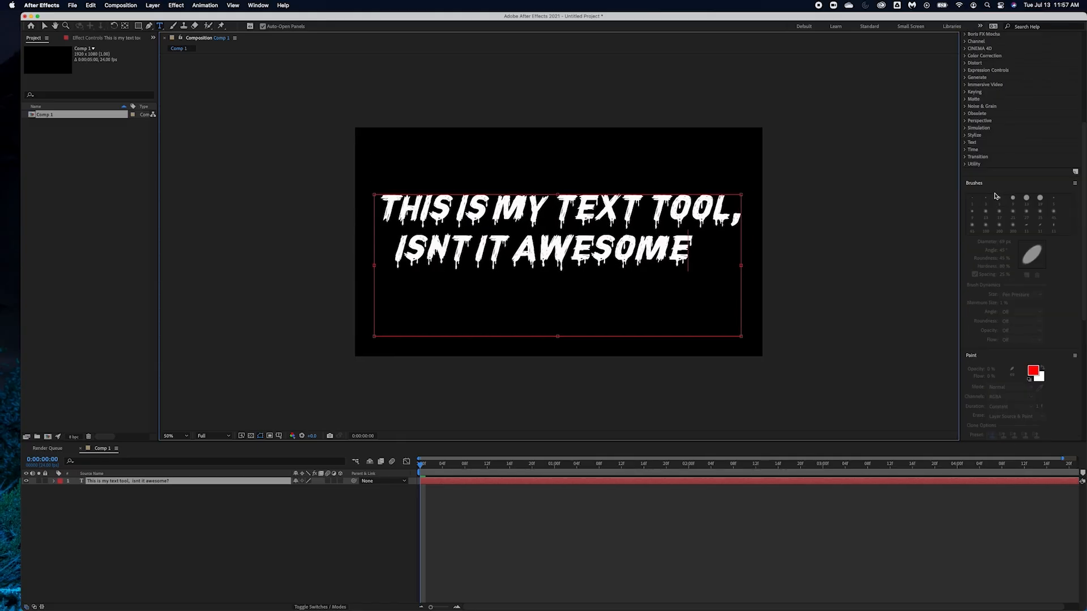
pyautogui.scroll(3, 1011, 127)
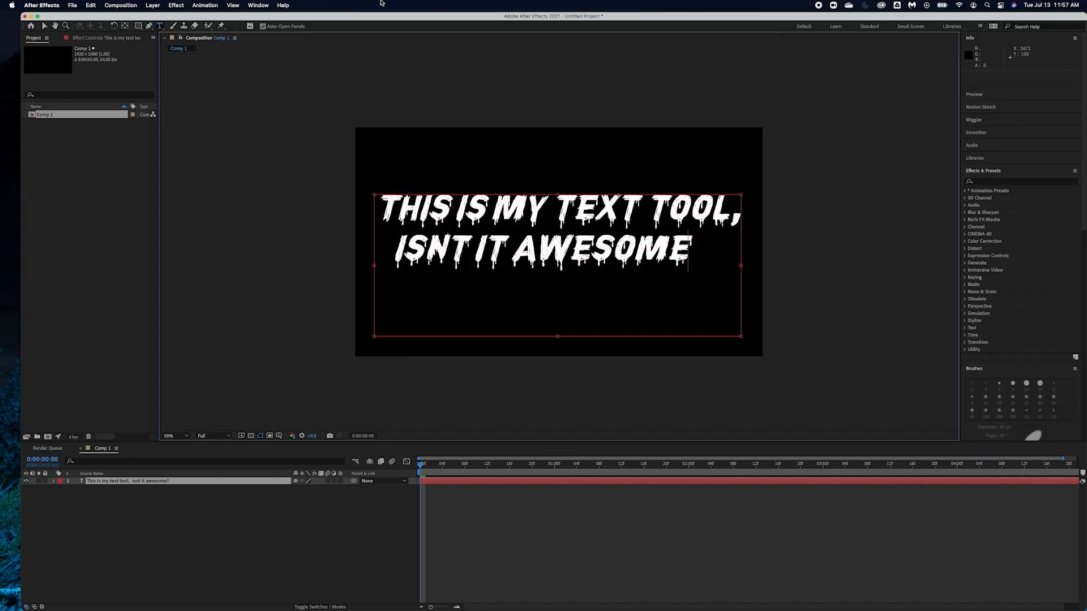
pyautogui.click(258, 5)
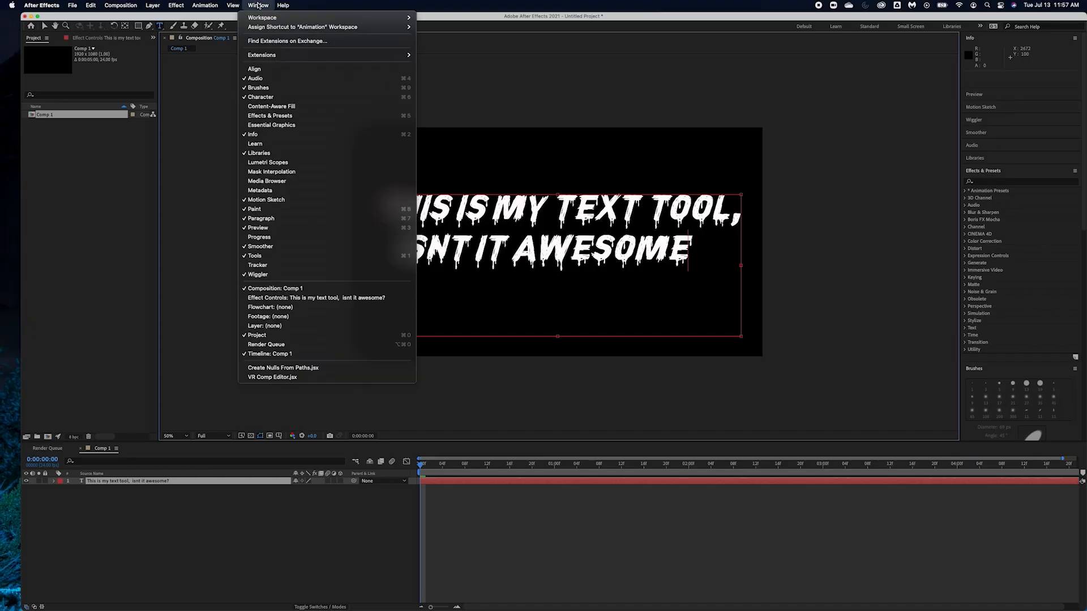
pyautogui.click(279, 116)
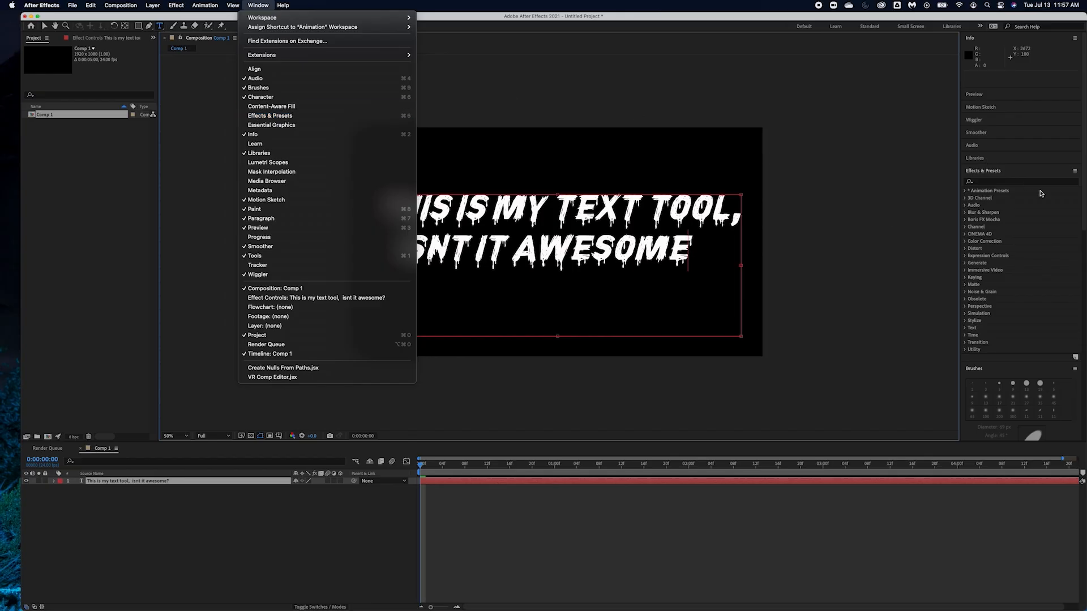
# - Expand Animation Presets and its Text folder, and look through the 3D Text presets
pyautogui.click(965, 192)
pyautogui.click(965, 191)
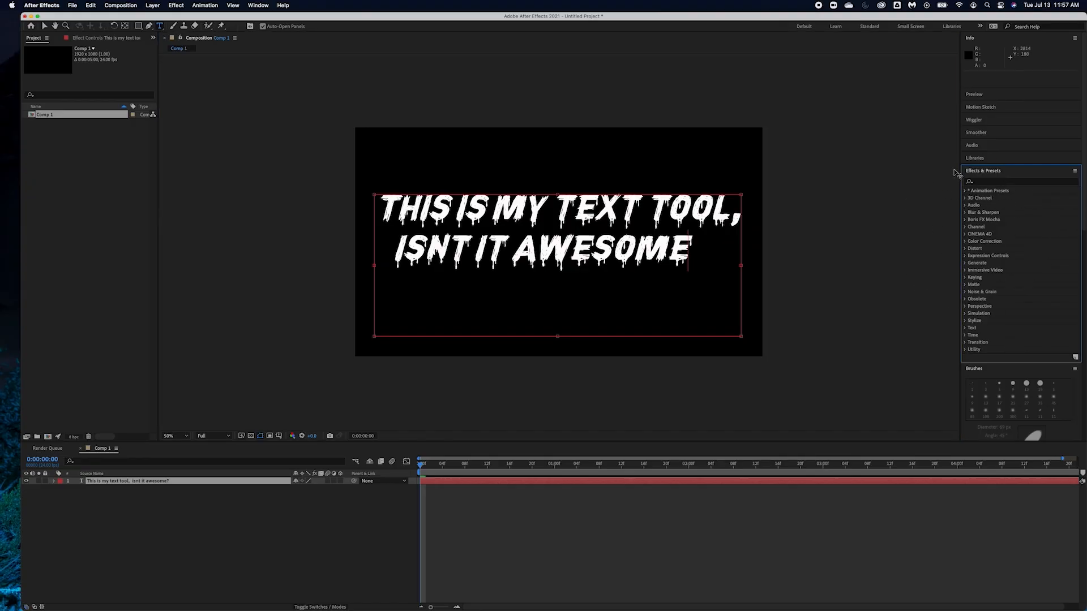
pyautogui.click(965, 191)
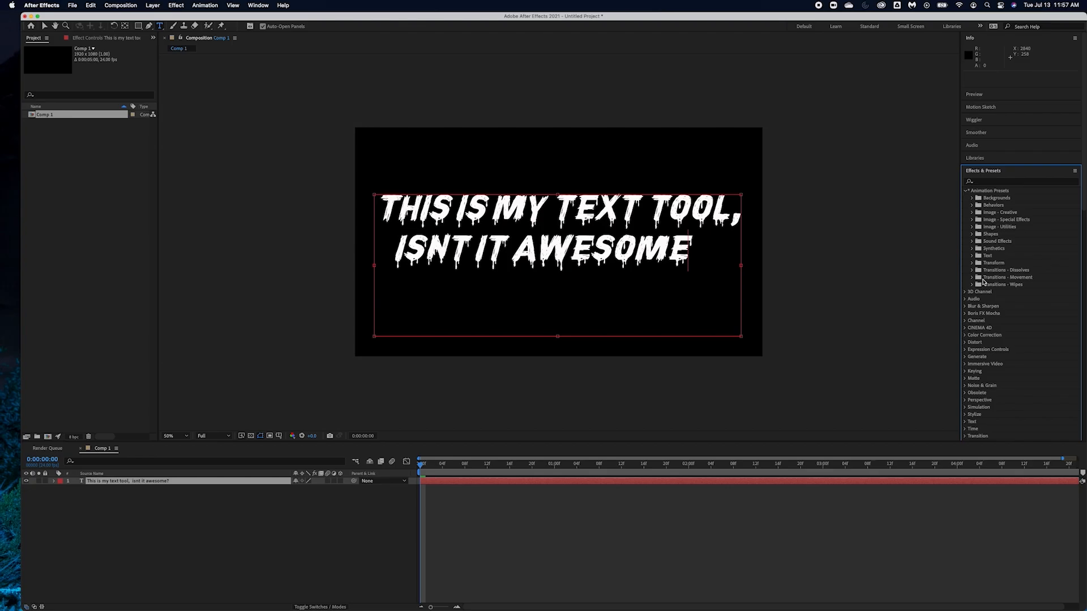
pyautogui.click(972, 256)
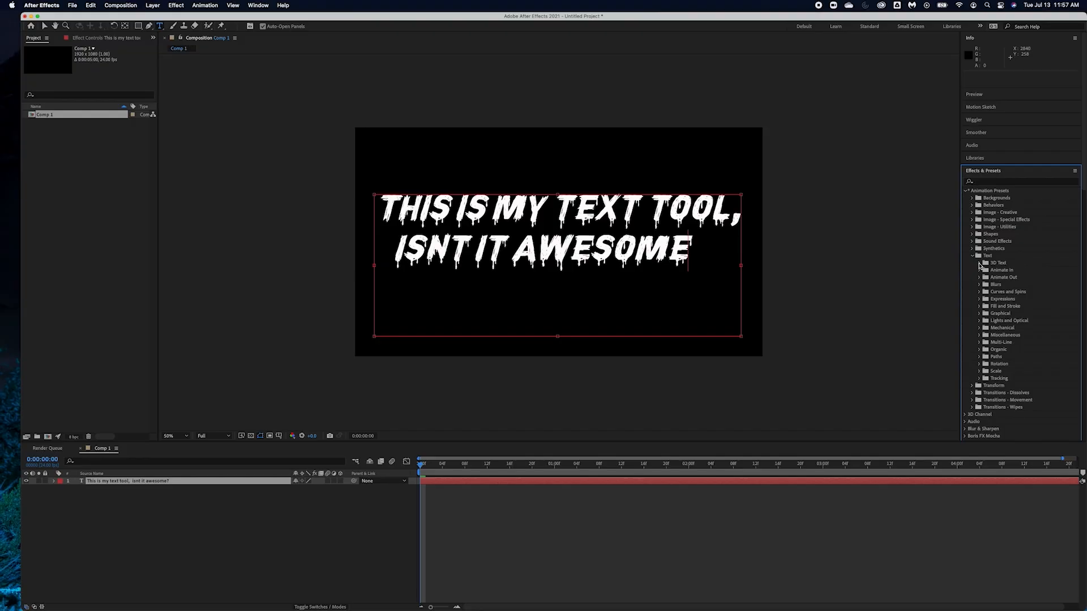
pyautogui.click(980, 264)
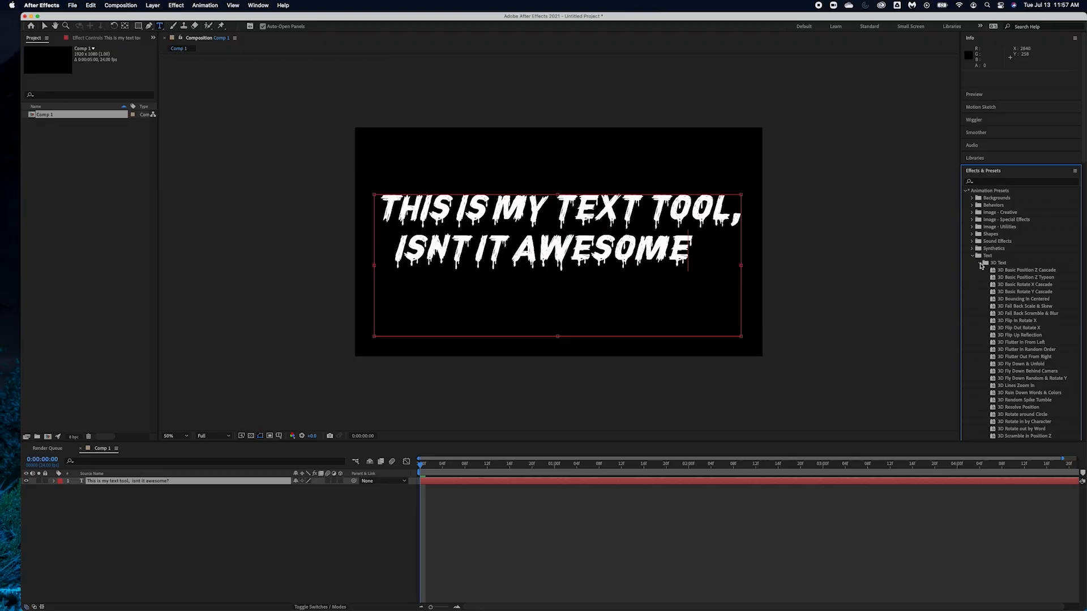
pyautogui.click(980, 264)
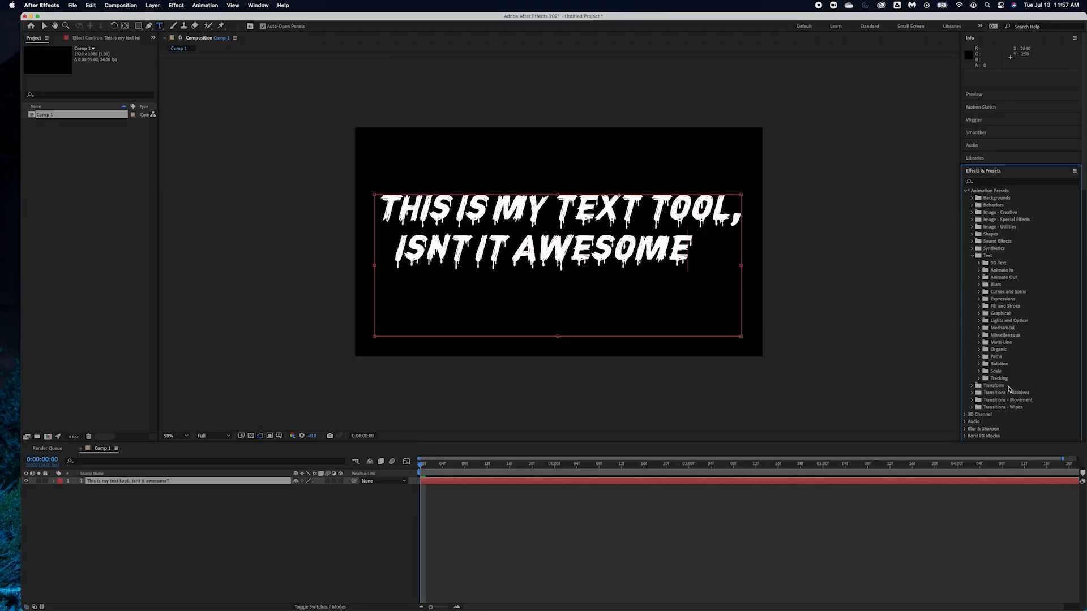
pyautogui.click(980, 263)
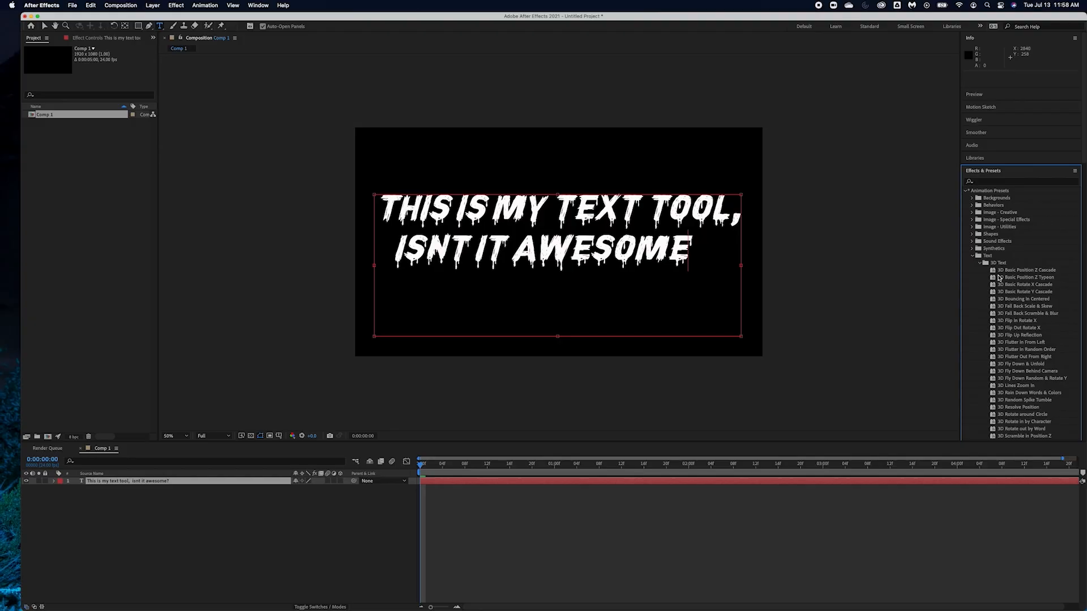
pyautogui.scroll(-2, 1016, 351)
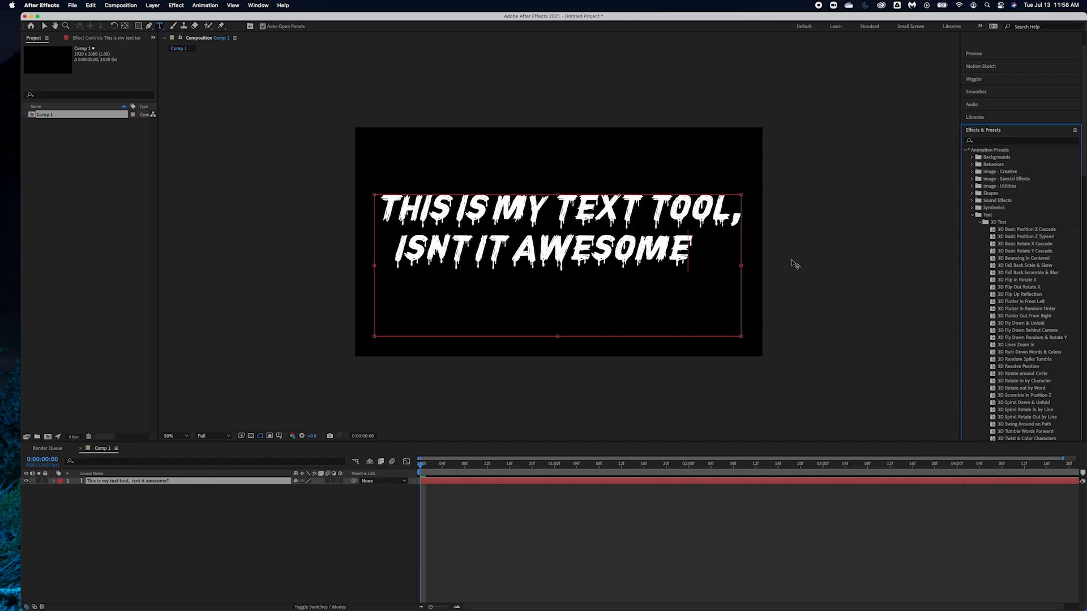
pyautogui.scroll(-3, 1008, 308)
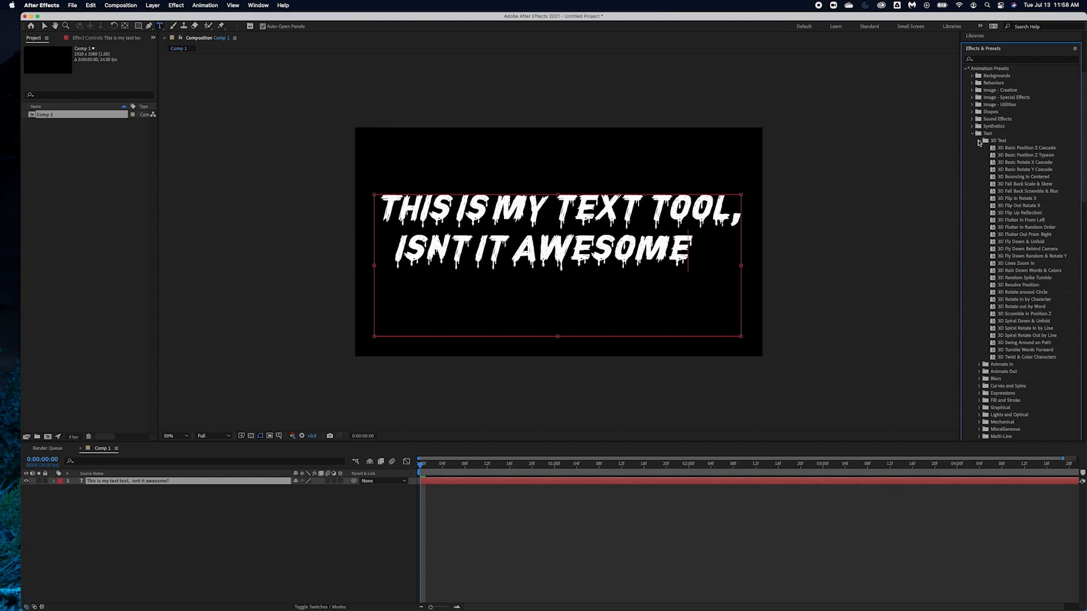
# - Apply the Pop Buzz Words preset from Animate In to the text layer and preview the animation from the start
pyautogui.click(978, 141)
pyautogui.click(979, 147)
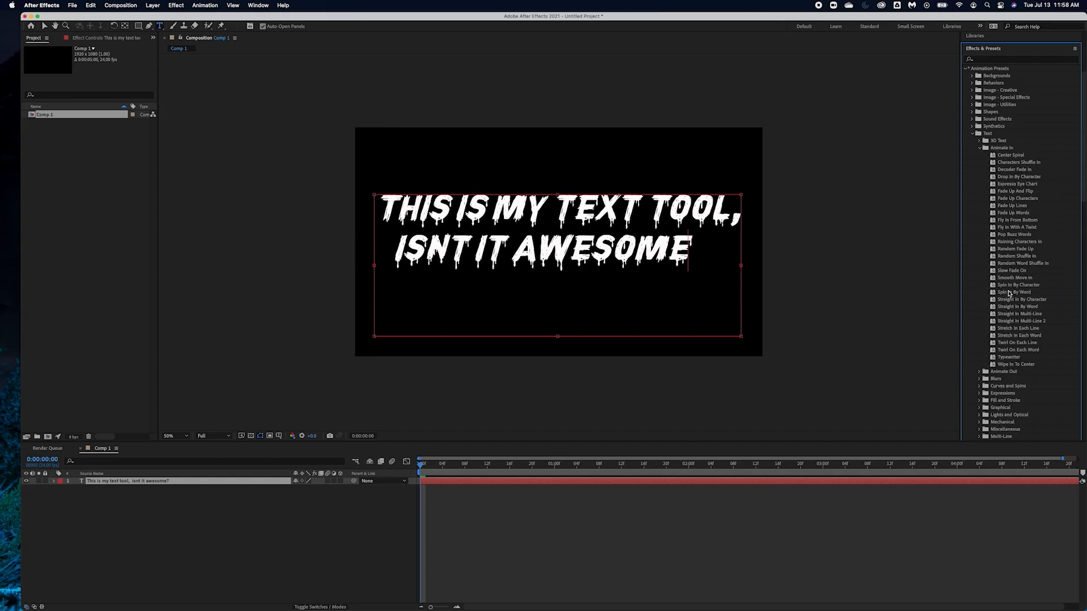
pyautogui.click(1006, 235)
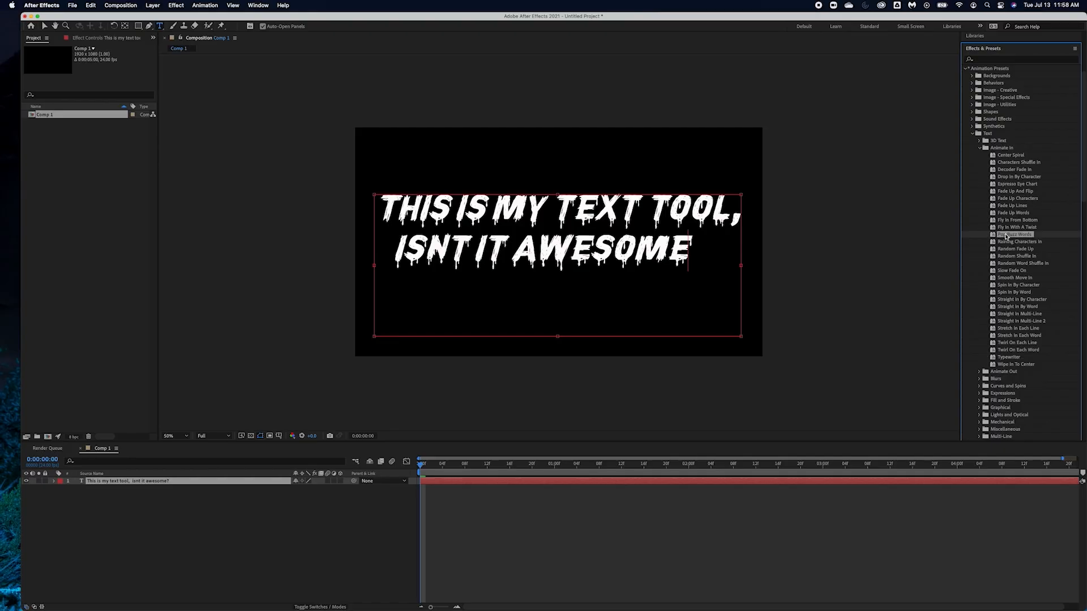
pyautogui.moveTo(993, 237); pyautogui.dragTo(165, 483)
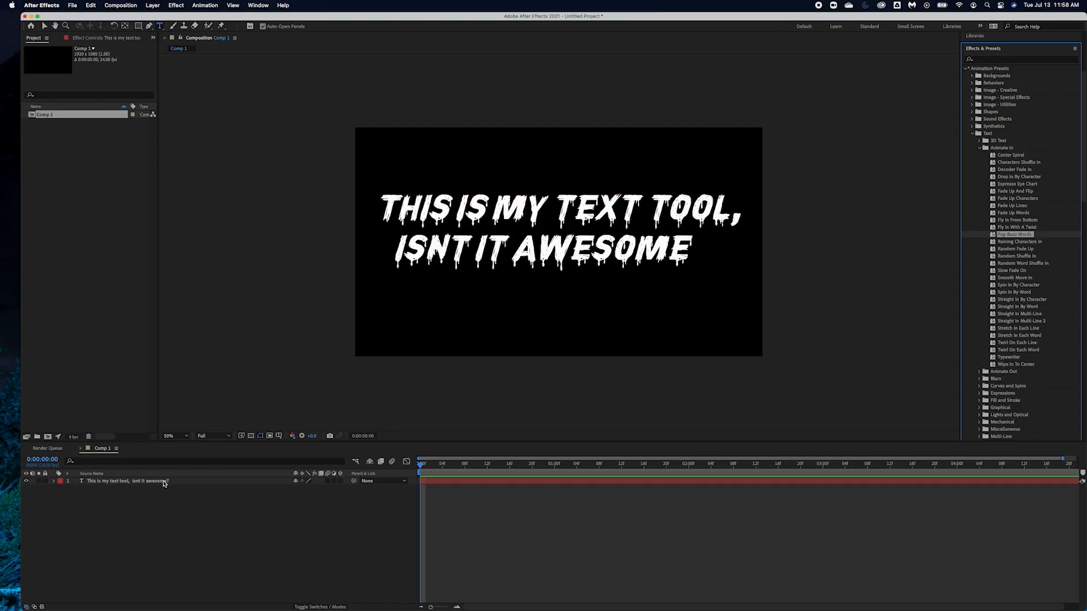
pyautogui.click(419, 465)
pyautogui.press('space')
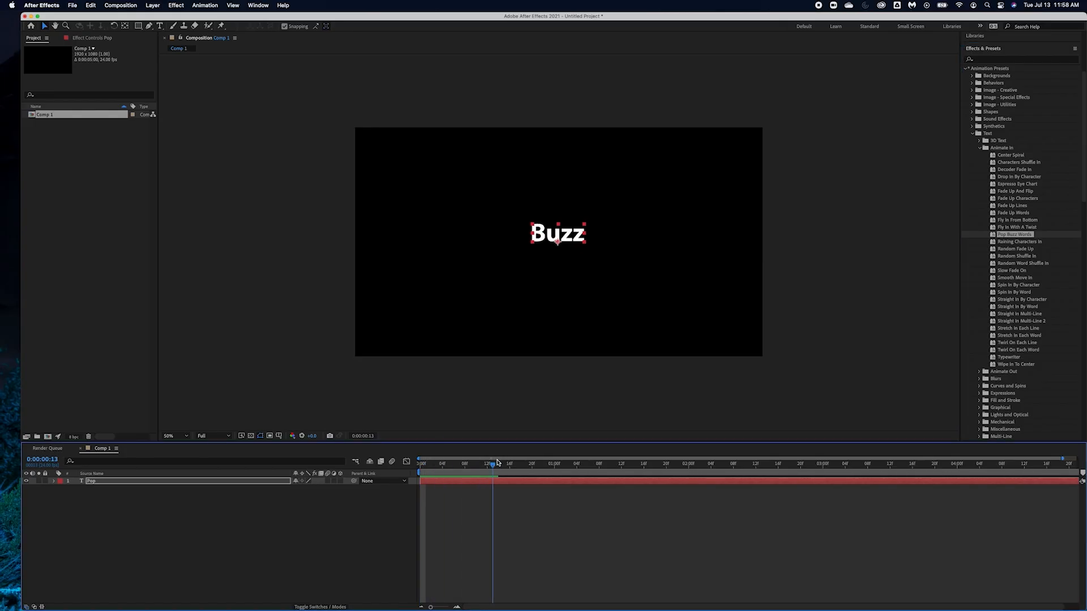
# - Play back the Pop Buzz Words animation on the text layer again
pyautogui.press('space')
pyautogui.press('space')
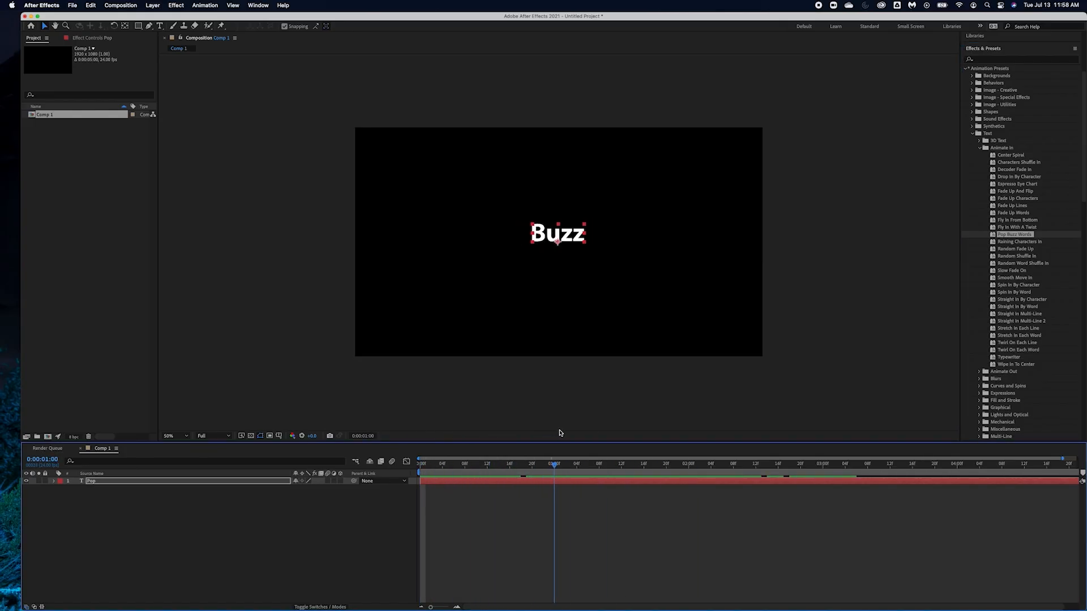
pyautogui.press('space')
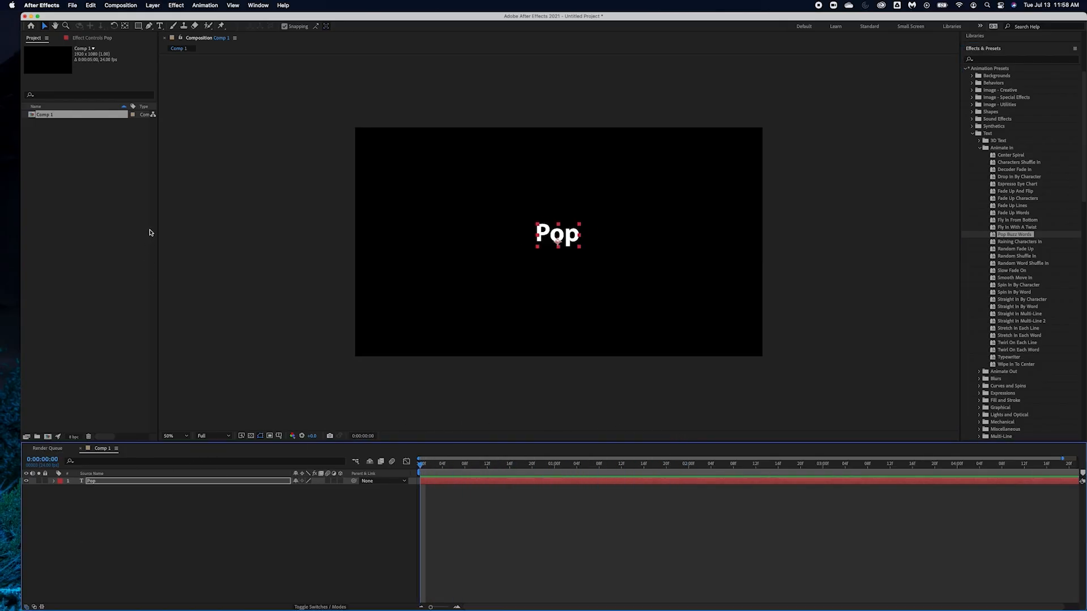
# - Inspect the text layer's Source Text keyframes, collapse the layer, and undo the Pop Buzz Words preset to restore the original two-line text
pyautogui.click(55, 482)
pyautogui.click(62, 490)
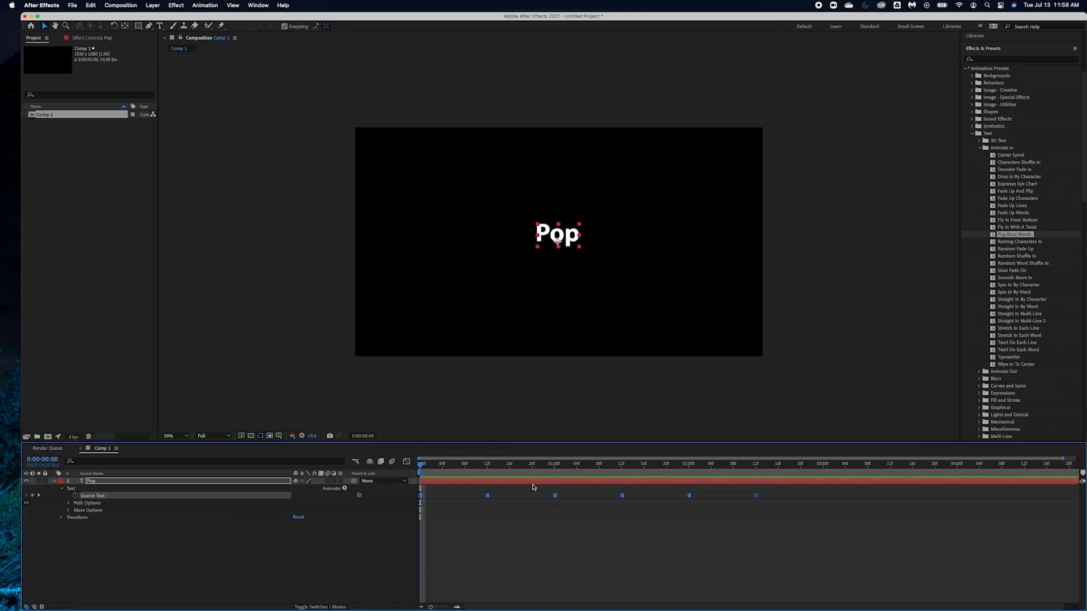
pyautogui.click(55, 481)
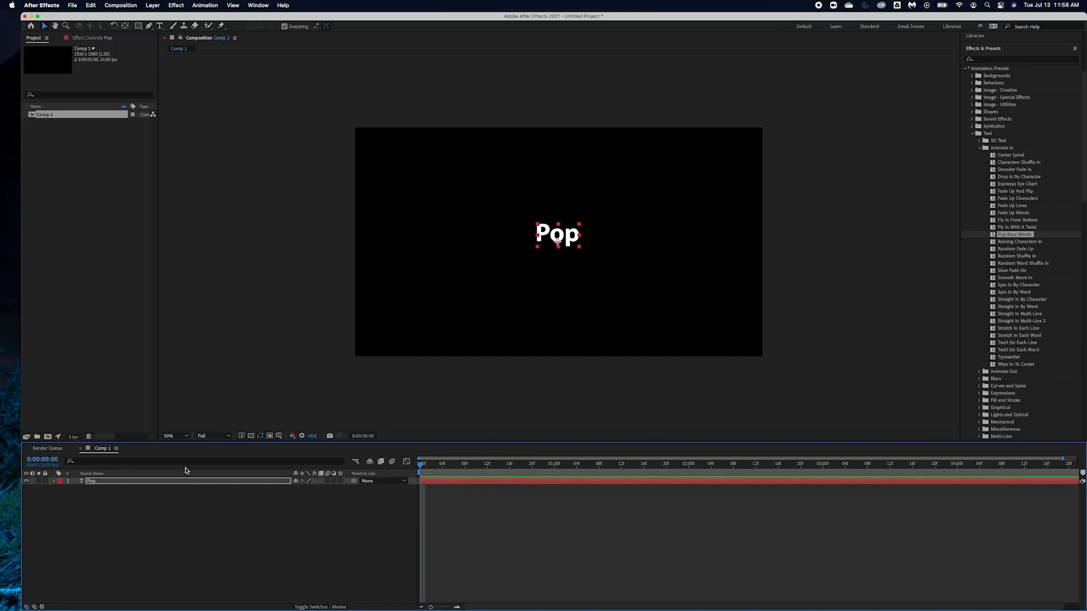
pyautogui.click(138, 494)
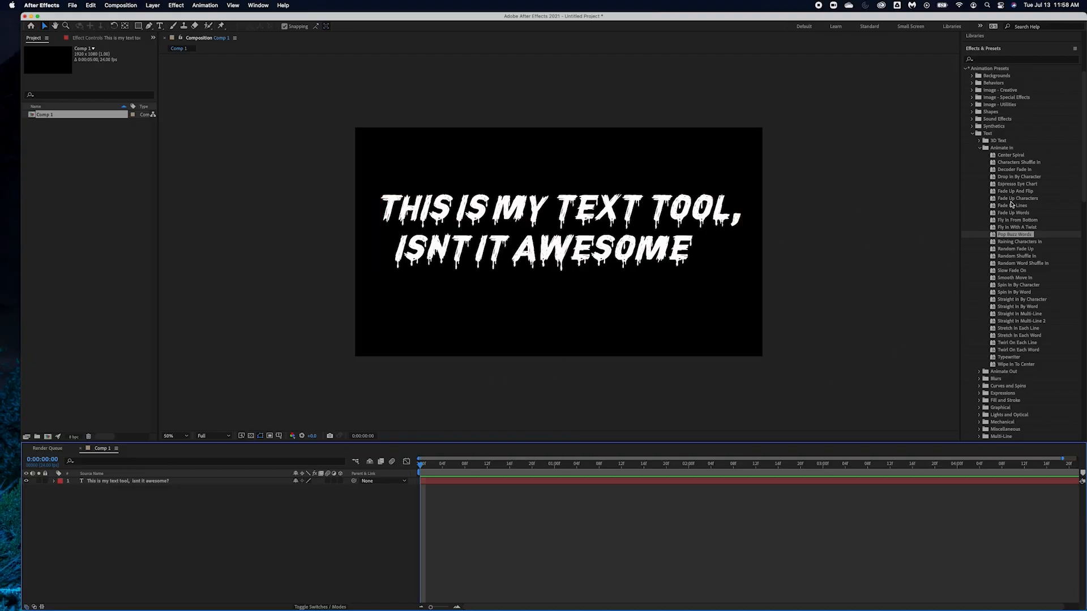
# - Browse the animation presets in Adobe Bridge and dismiss its What's new window
pyautogui.scroll(5, 1012, 204)
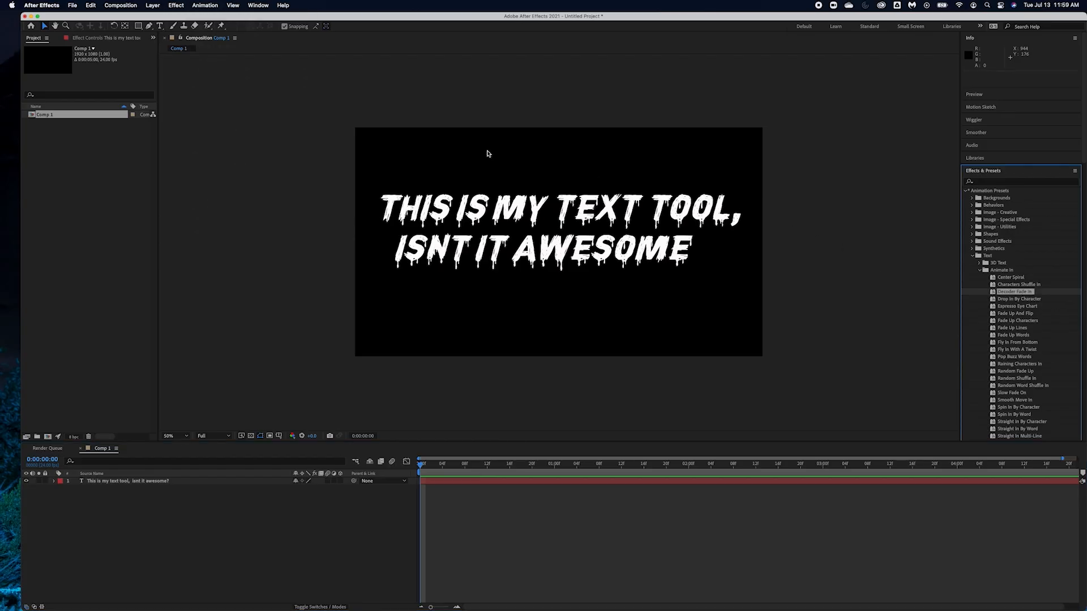
pyautogui.click(214, 6)
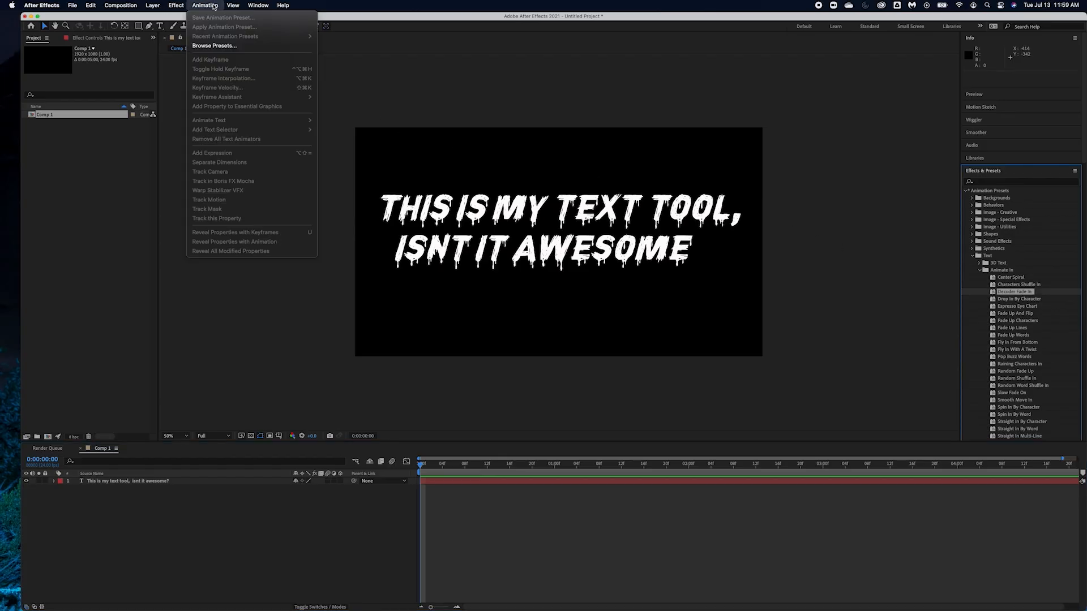
pyautogui.click(208, 46)
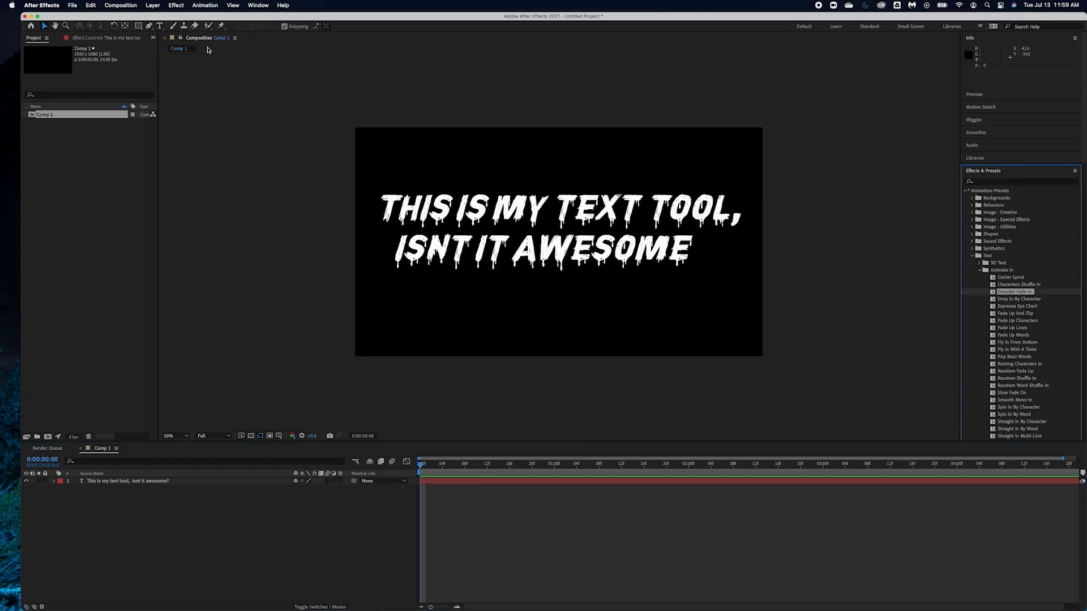
pyautogui.moveTo(374, 595)
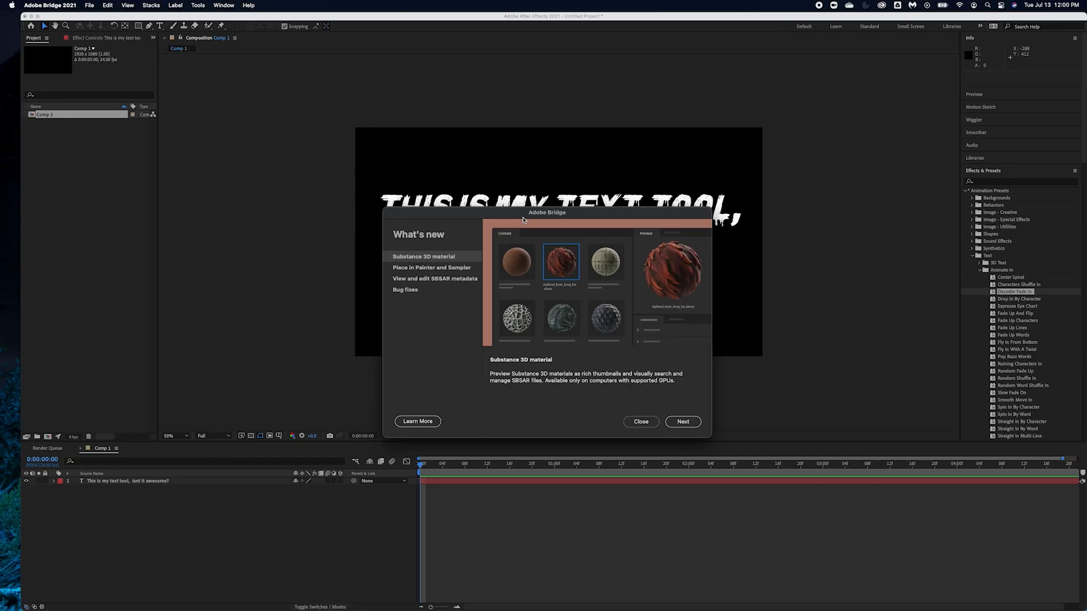
pyautogui.click(641, 422)
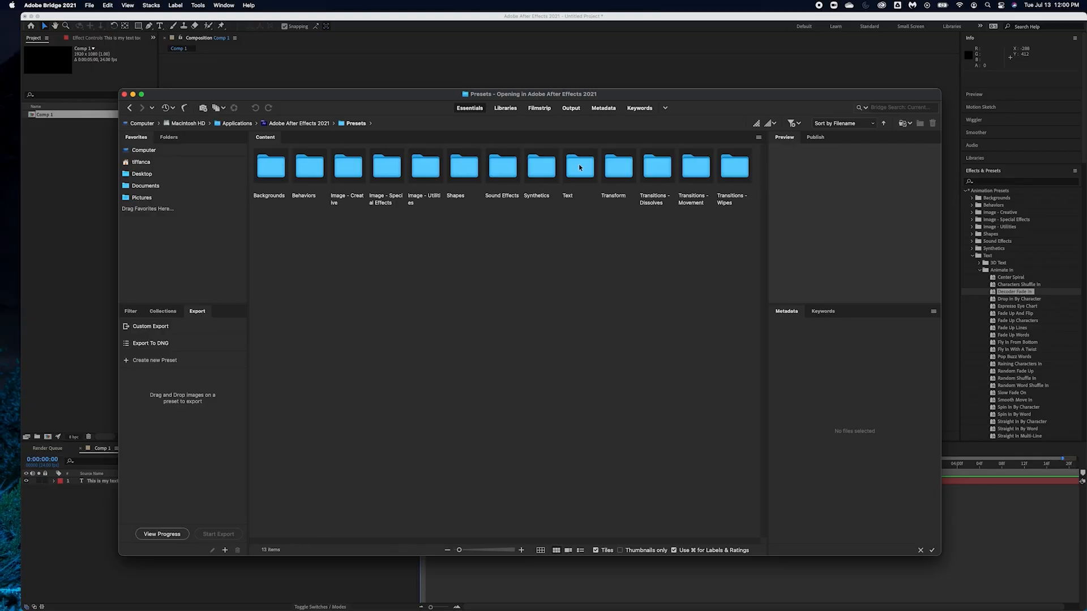
# - Reposition the Bridge window and open the Animate In folder within the Text presets
pyautogui.moveTo(643, 99); pyautogui.dragTo(583, 39)
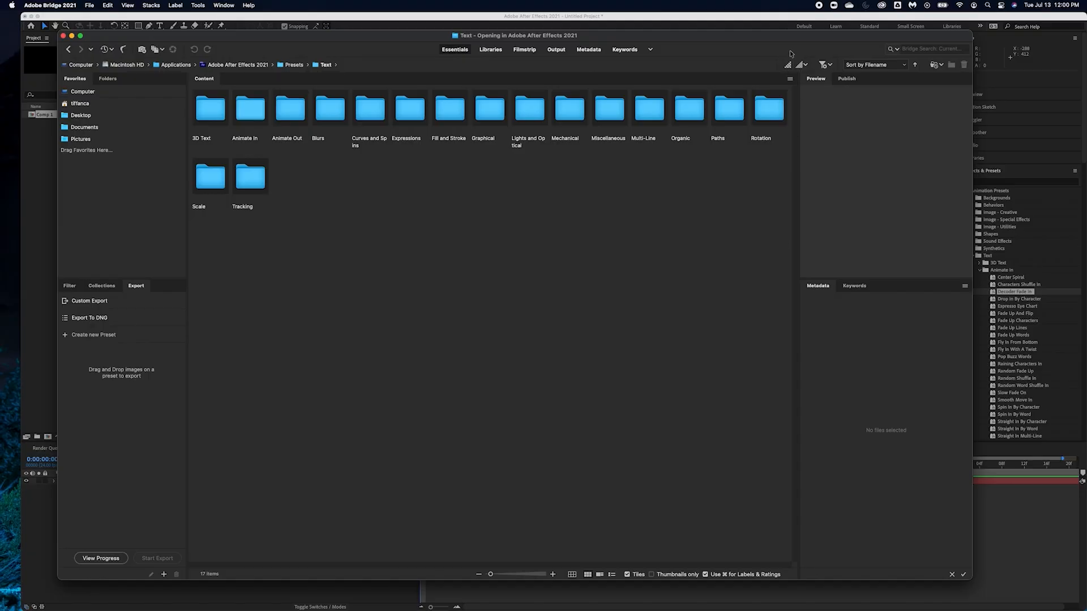
pyautogui.moveTo(795, 36); pyautogui.dragTo(756, 41)
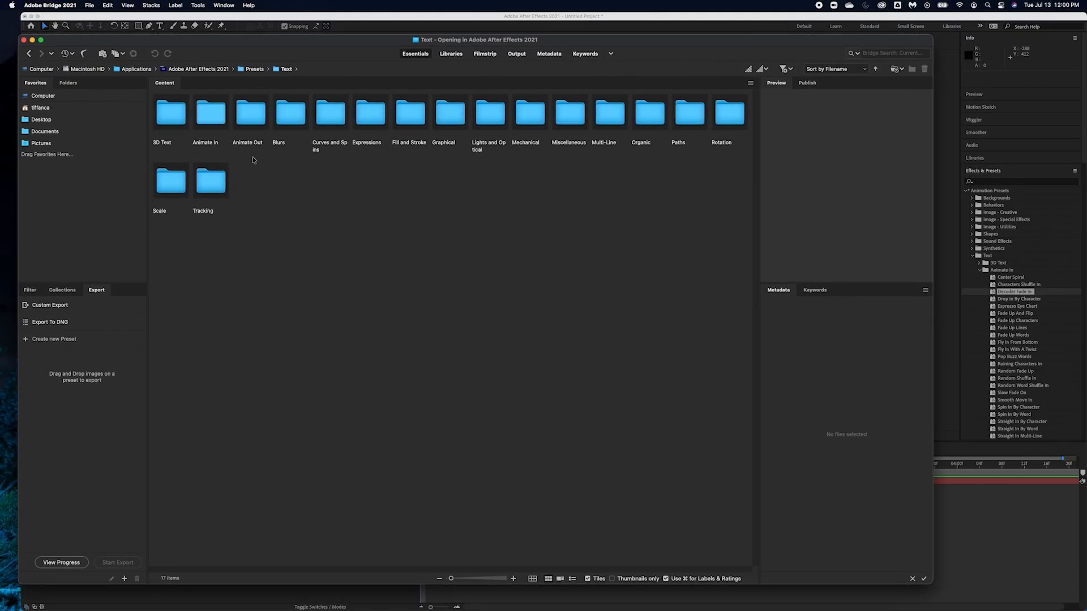
pyautogui.doubleClick(210, 114)
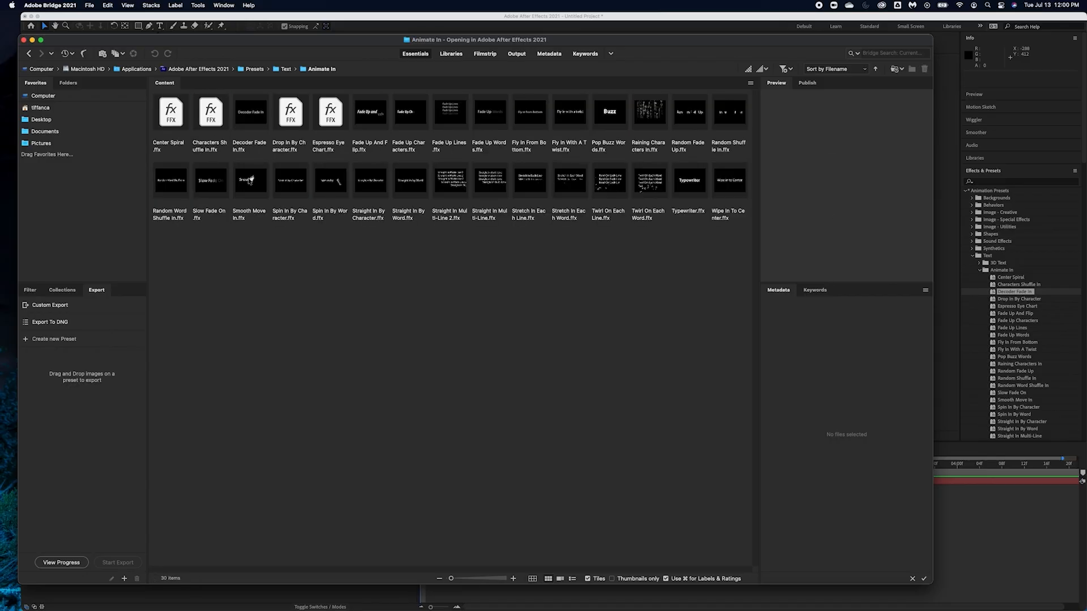
# - Preview Animate In presets including Smooth Move In, Fade Up And Flip, Typewriter, Fly In With A Twist and Fade Up Lines
pyautogui.click(253, 181)
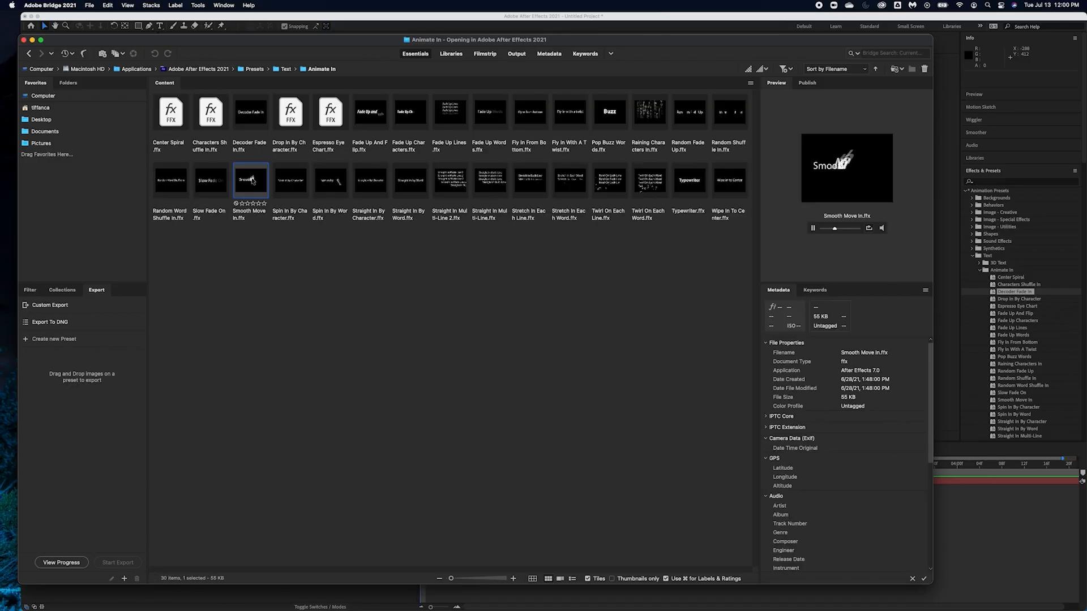
pyautogui.click(364, 115)
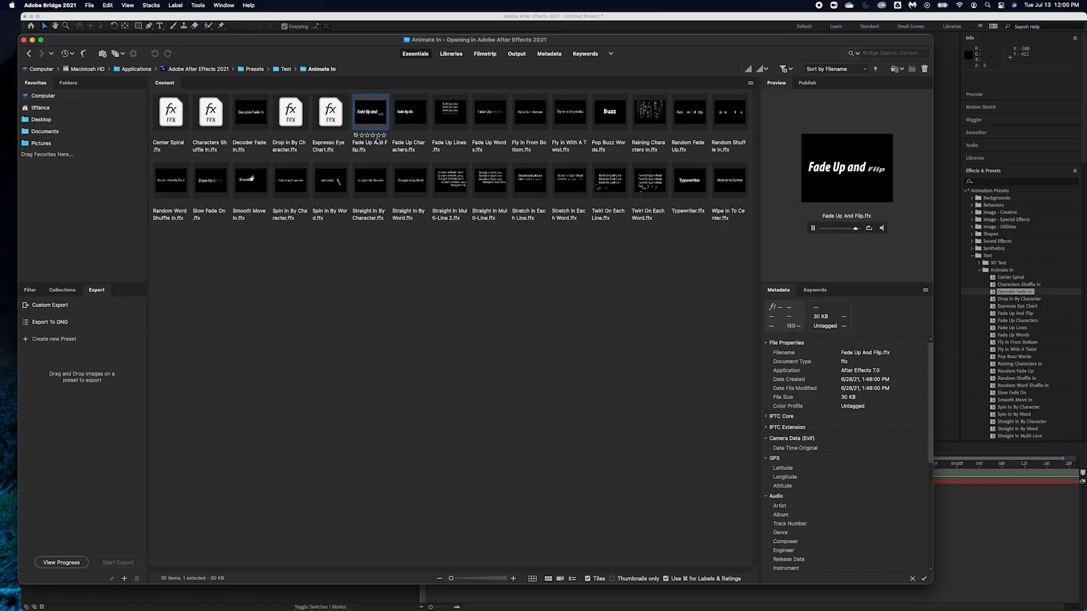
pyautogui.click(610, 180)
pyautogui.click(689, 180)
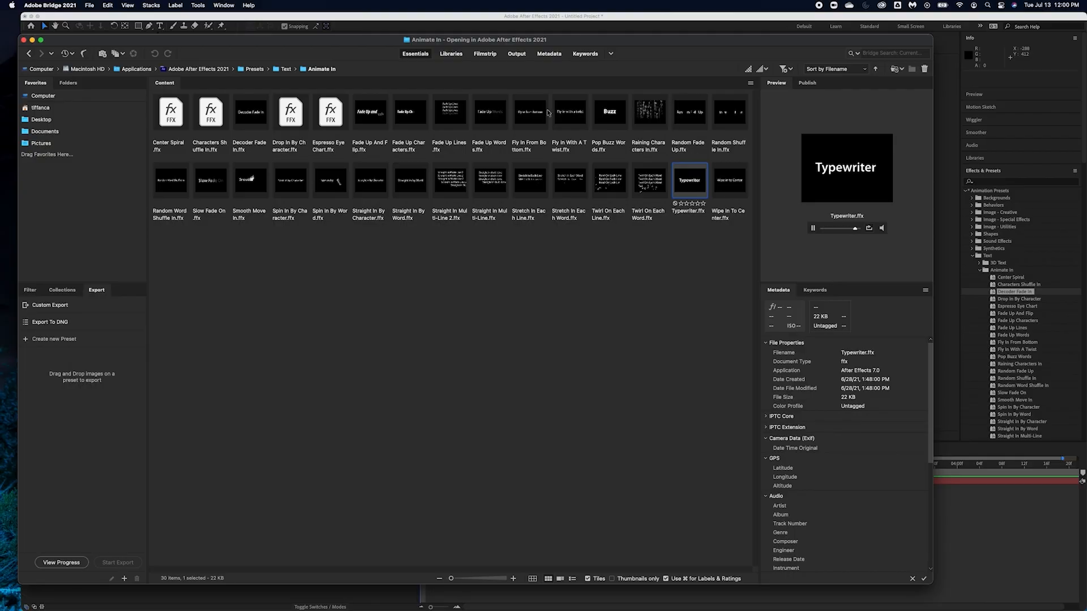
pyautogui.click(564, 115)
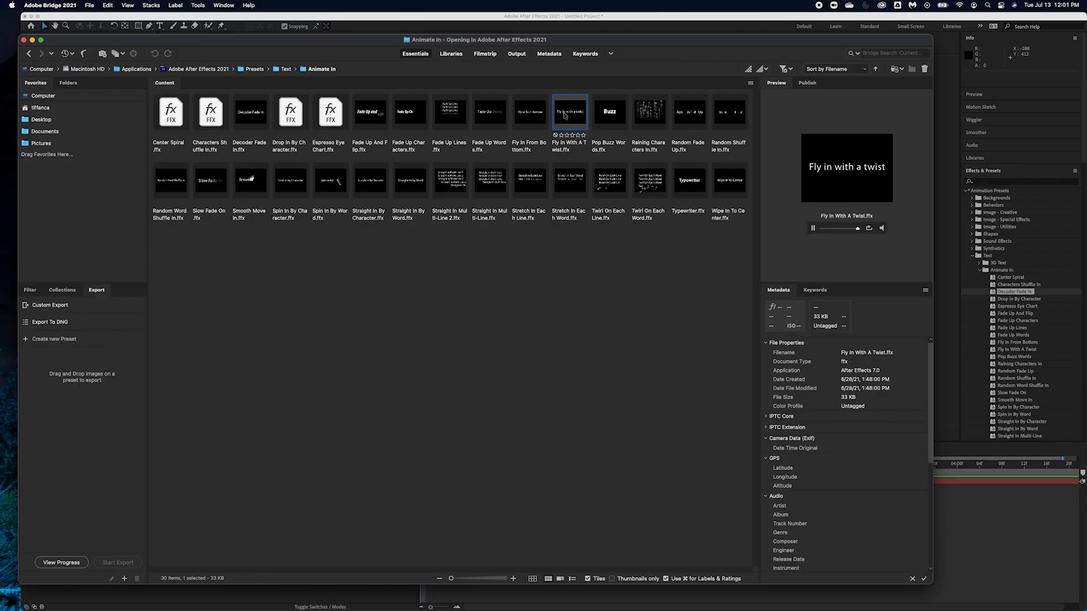
pyautogui.click(451, 120)
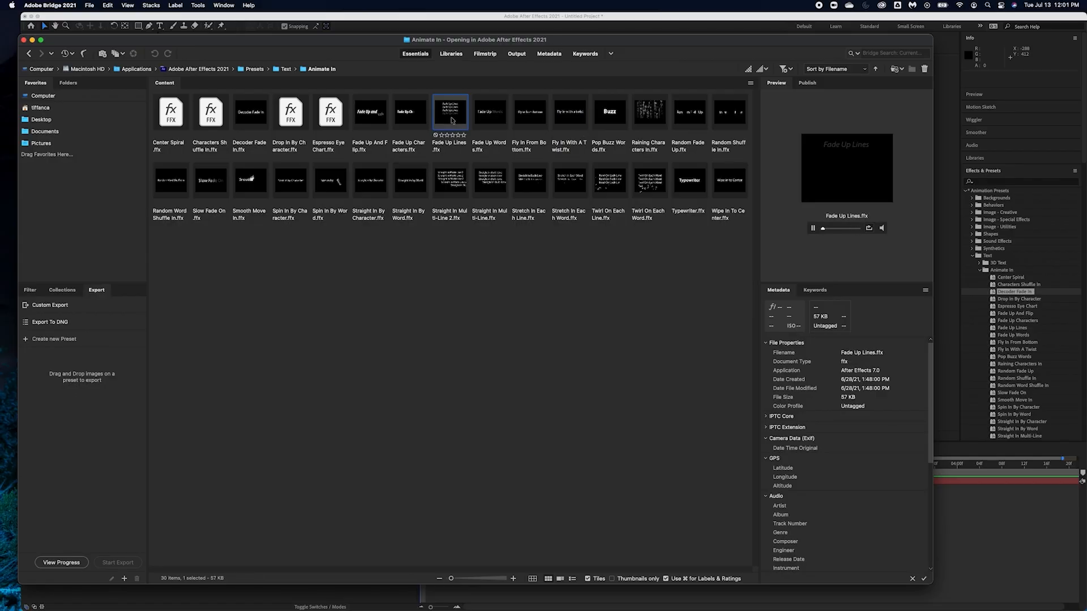
pyautogui.click(251, 177)
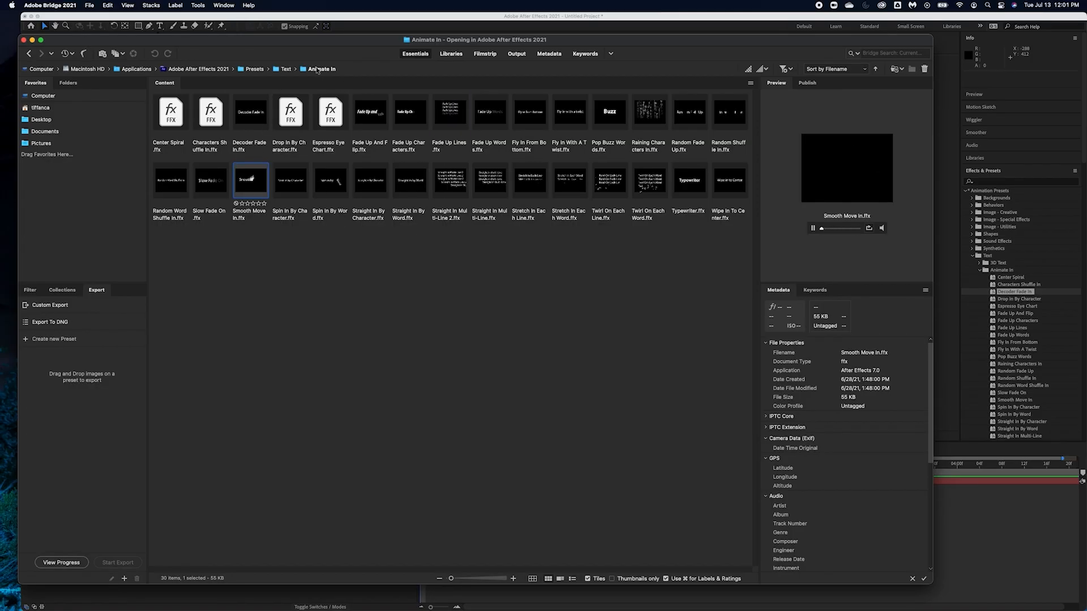
# - Return to the Text presets folder in Bridge and open its Animate Out folder
pyautogui.click(287, 69)
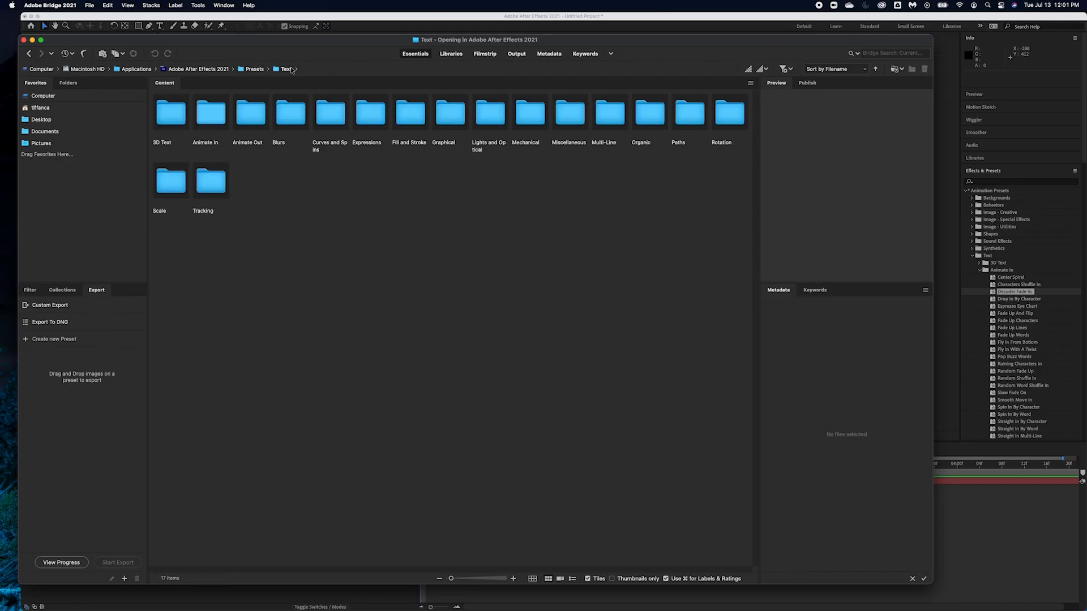
pyautogui.click(251, 112)
pyautogui.doubleClick(211, 112)
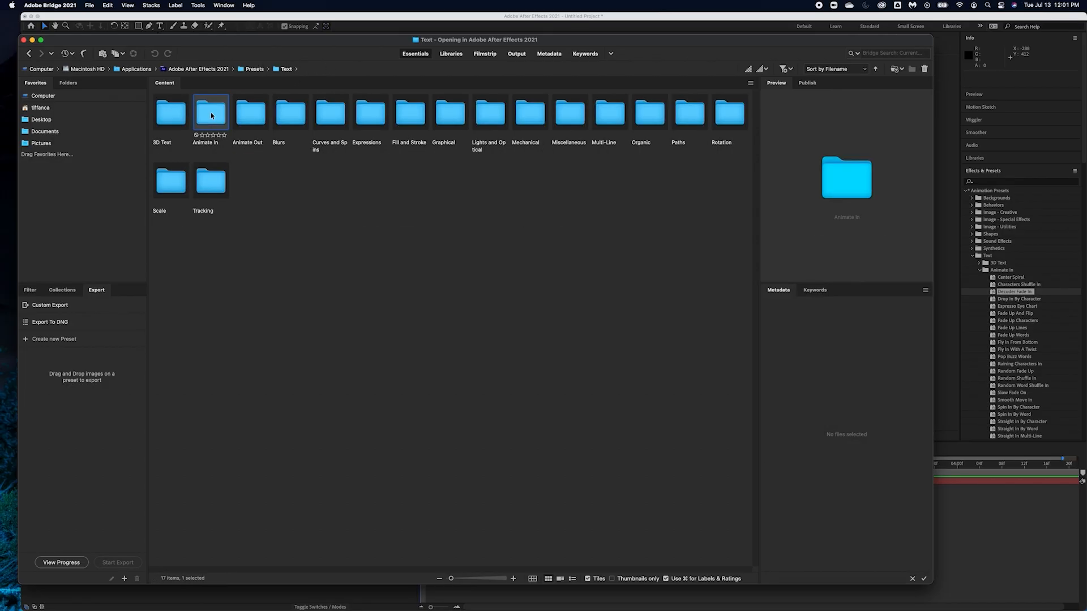
pyautogui.click(280, 69)
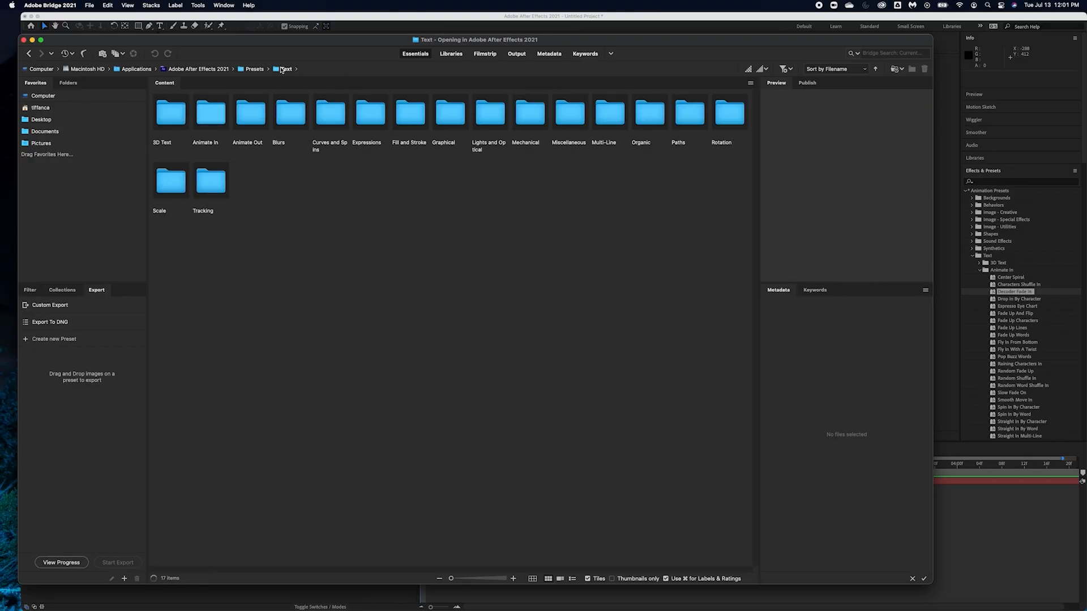
pyautogui.doubleClick(251, 113)
# - Preview Animate Out presets including Raining Characters Out, Random Fly Off 2, Encoder Fade Out, Stretch Out Each Word and Twirl Off Each Line
pyautogui.click(292, 118)
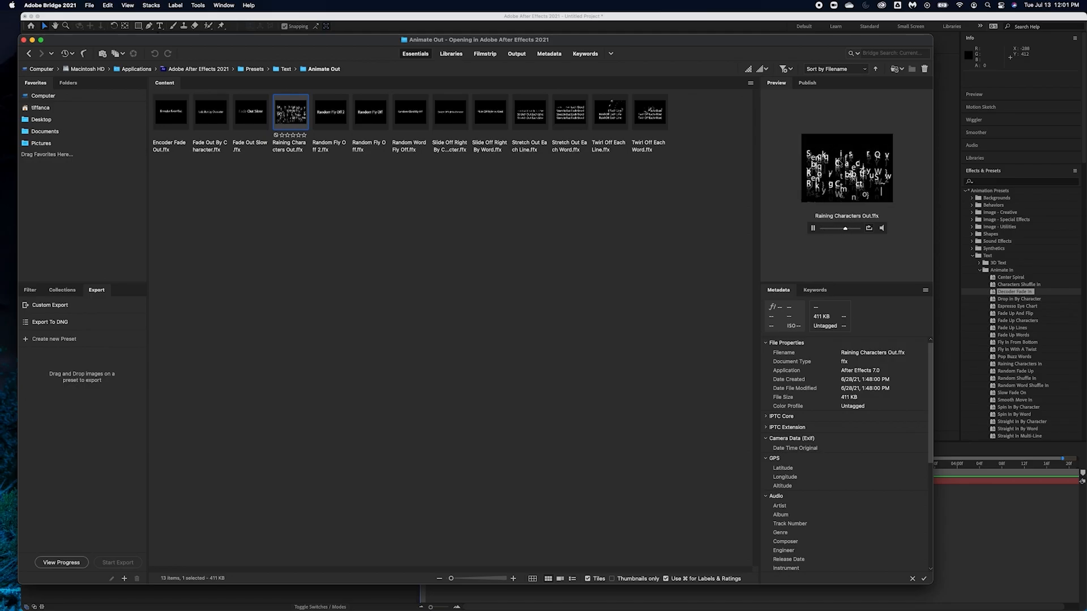
pyautogui.click(339, 118)
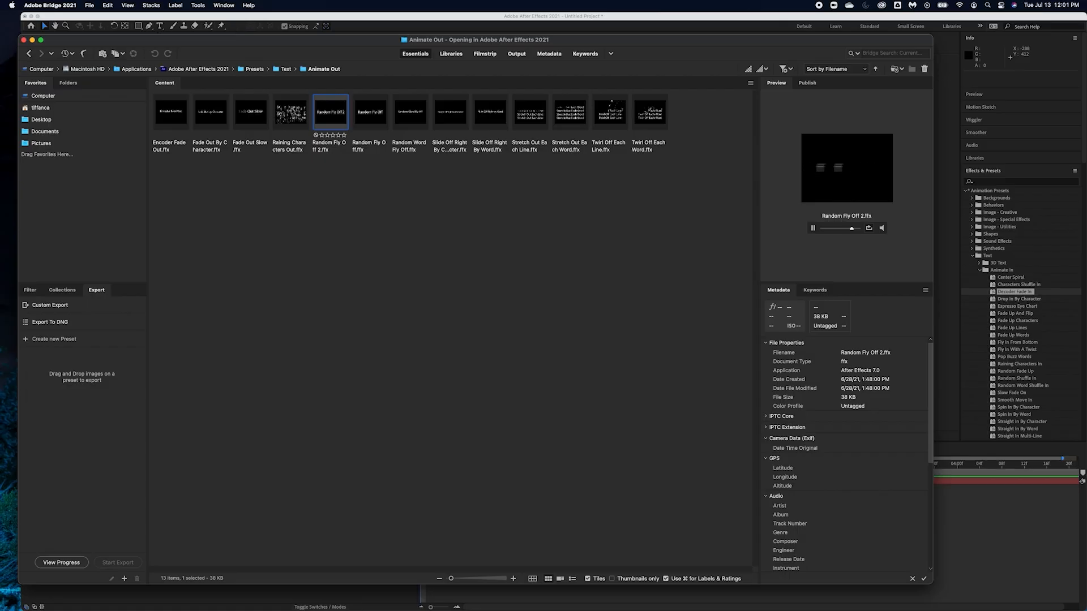
pyautogui.click(292, 112)
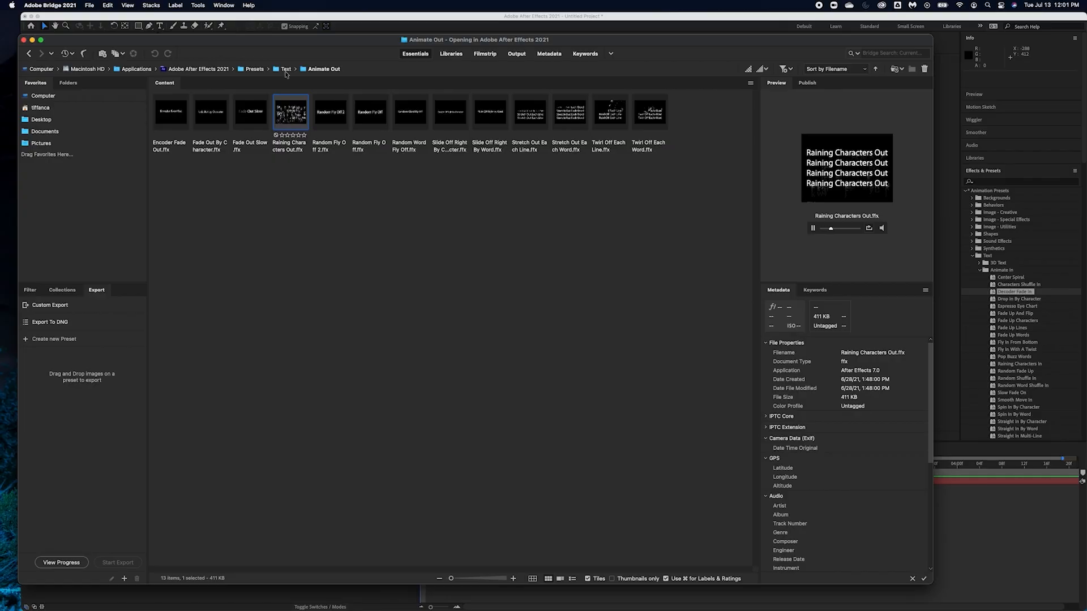
pyautogui.click(166, 122)
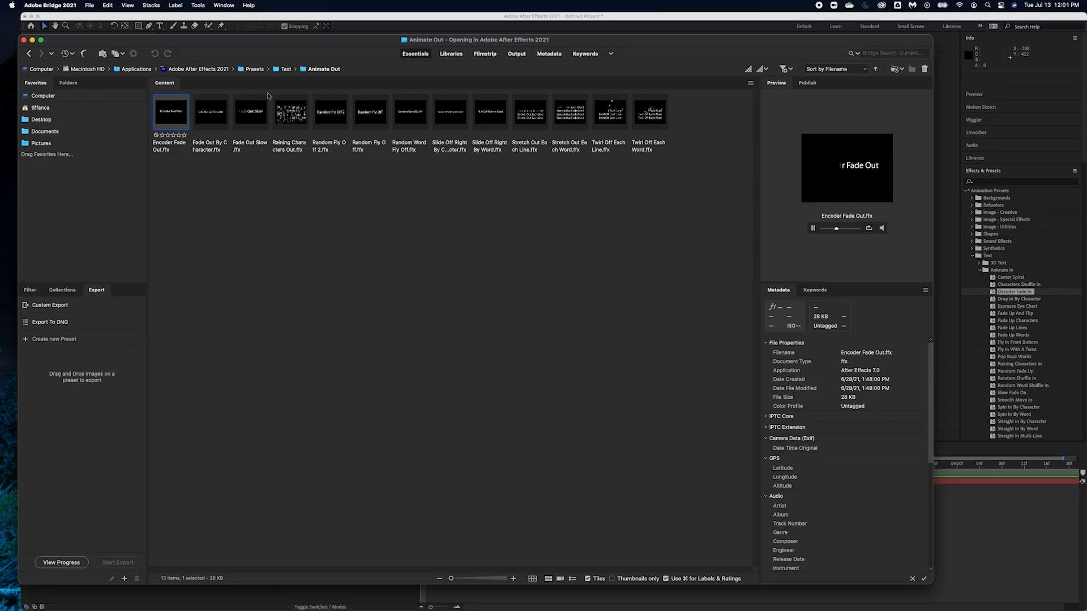
pyautogui.click(570, 113)
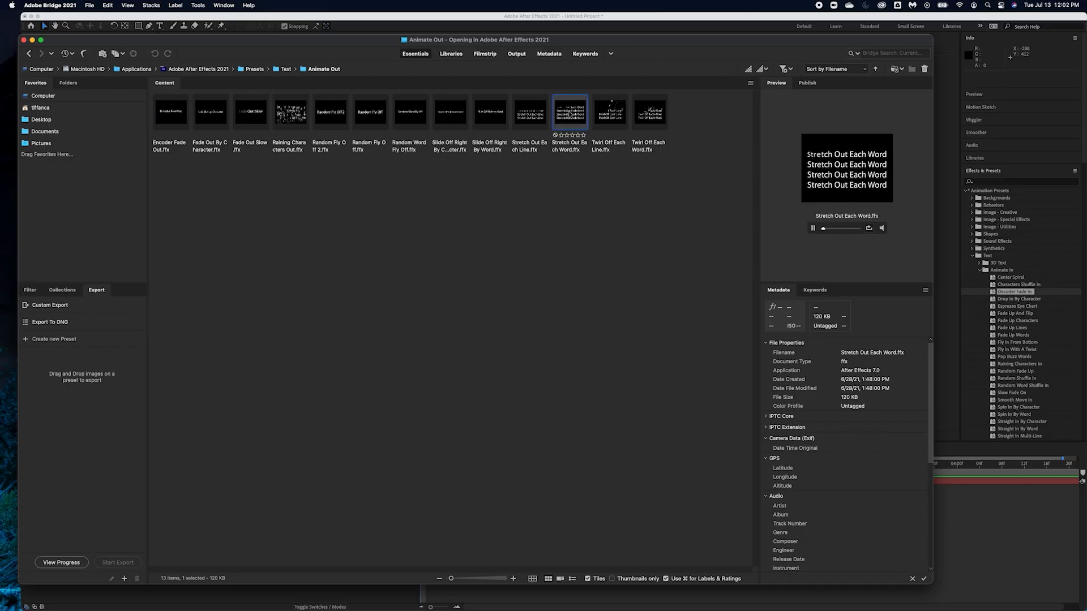
pyautogui.click(613, 113)
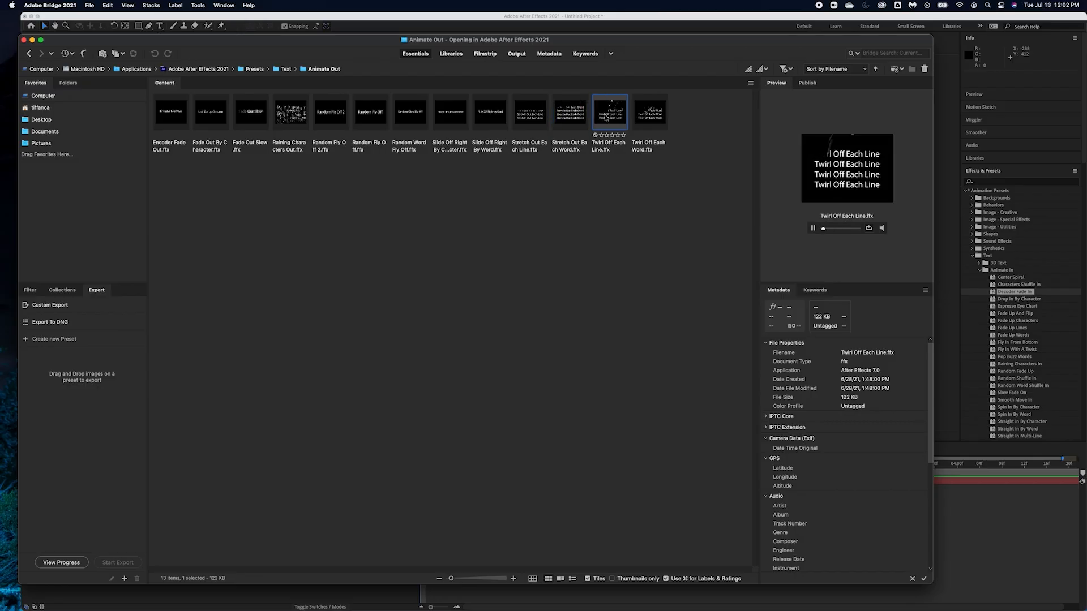
pyautogui.click(463, 116)
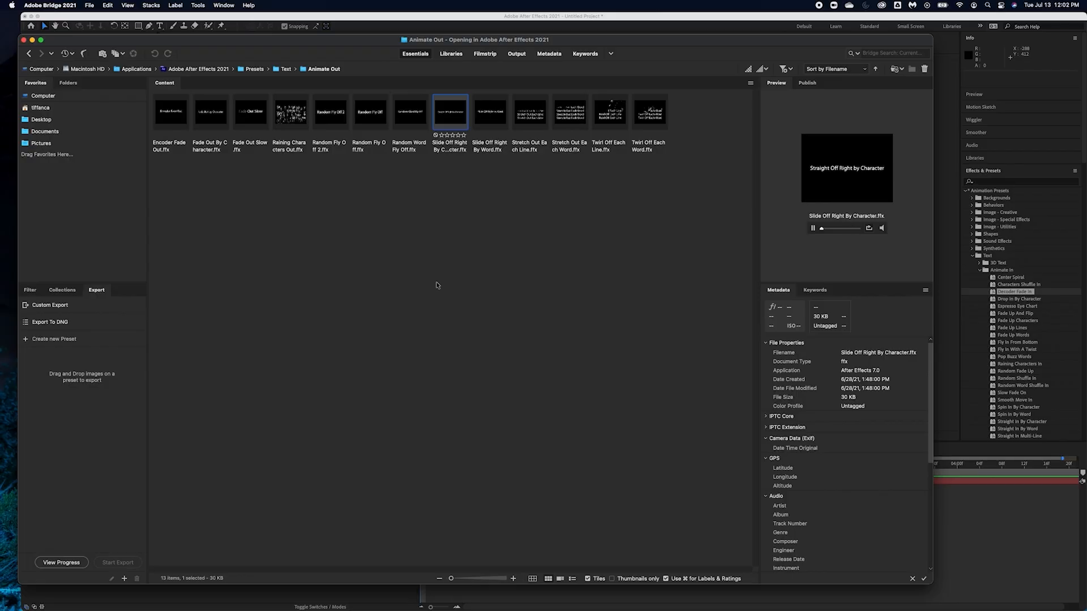
pyautogui.click(332, 112)
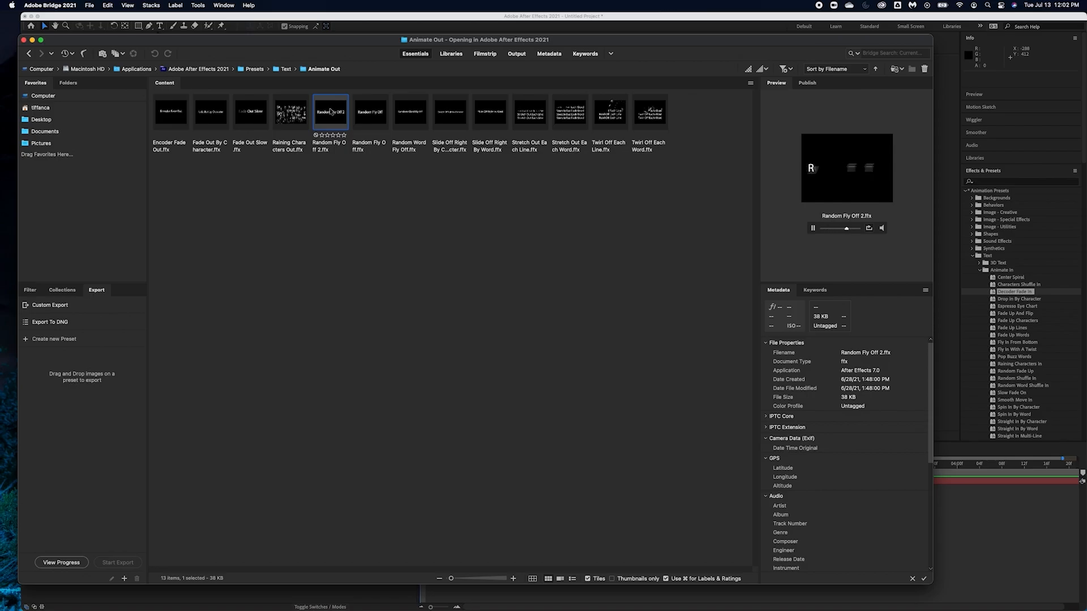
# - Put away the Bridge window and switch back to the After Effects timeline
pyautogui.moveTo(80, 40); pyautogui.dragTo(112, 138)
pyautogui.click(62, 136)
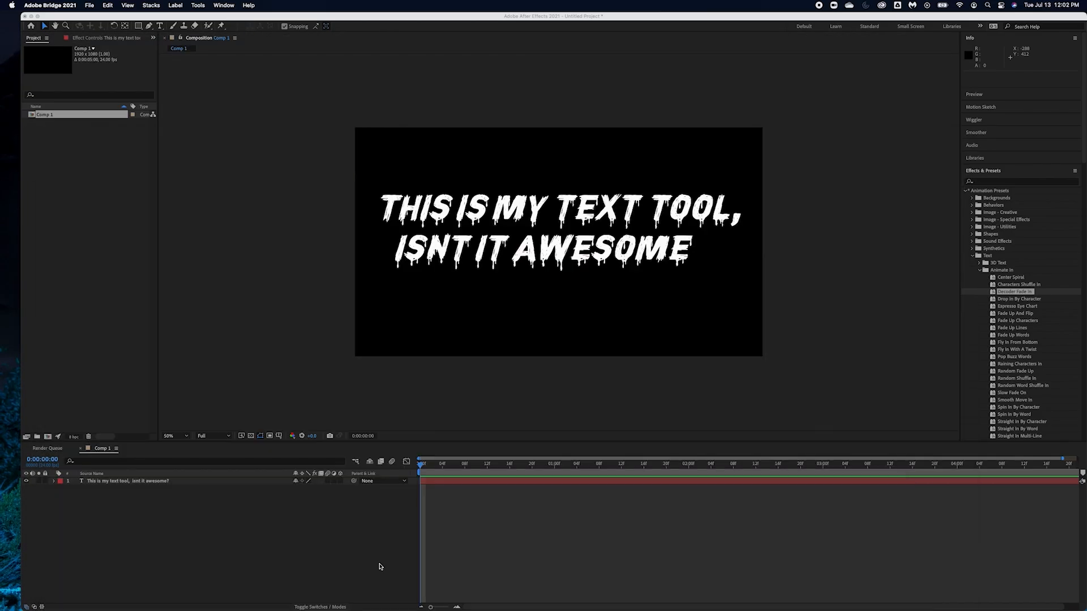
pyautogui.click(343, 532)
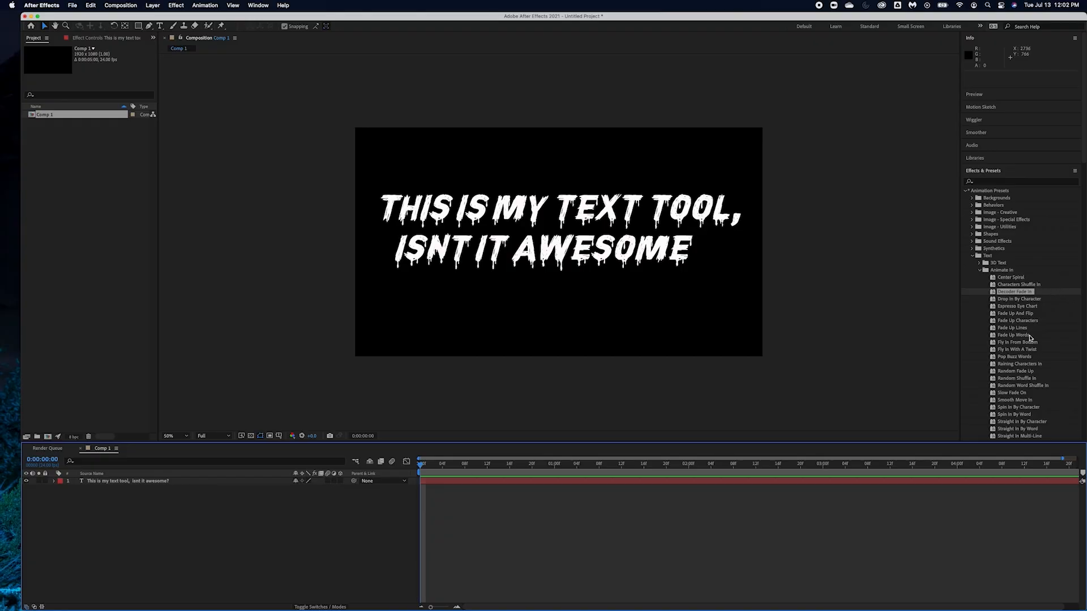
# - Apply the Random Fly Off preset from Animate Out to the text layer and expand the layer's properties
pyautogui.click(980, 272)
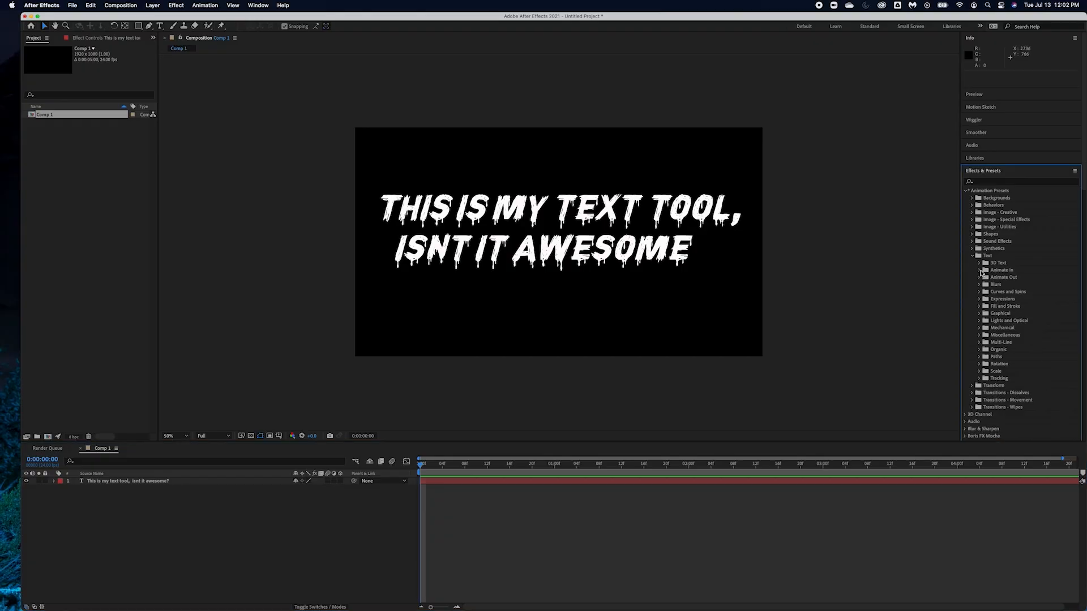
pyautogui.click(979, 278)
pyautogui.click(1009, 314)
pyautogui.moveTo(994, 316); pyautogui.dragTo(259, 482)
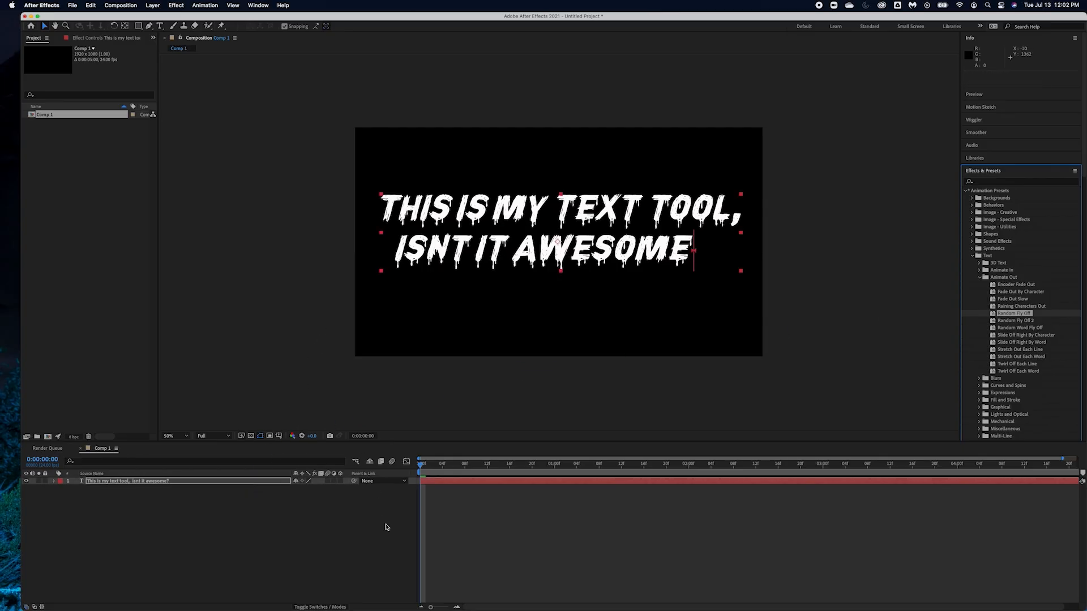
pyautogui.click(56, 481)
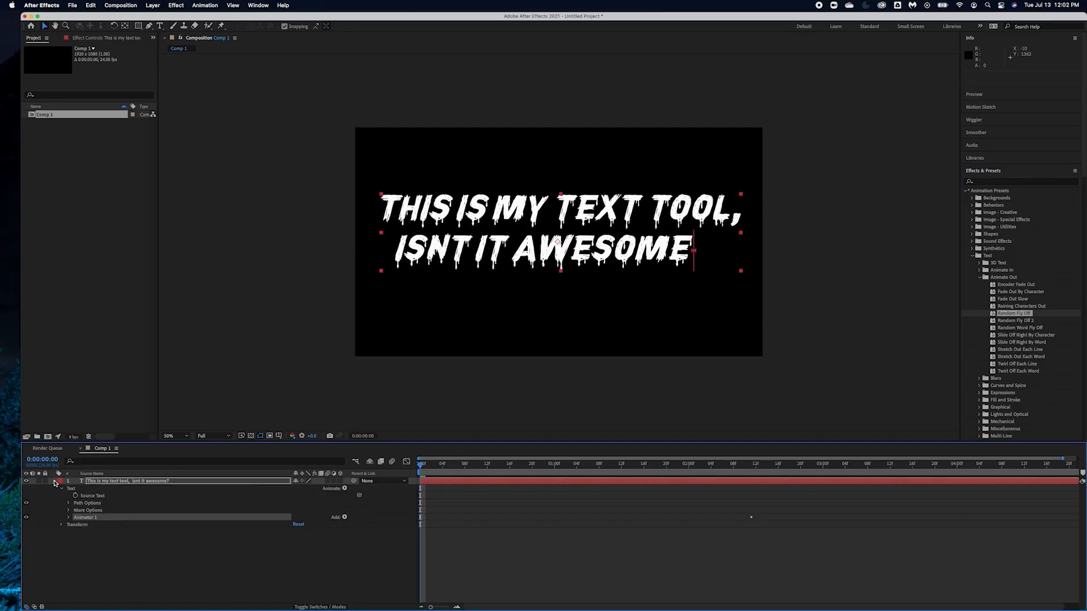
# - Check the text layer's Effect Controls, and expand Animator 1 and its Range Selector 1 in the timeline
pyautogui.click(91, 38)
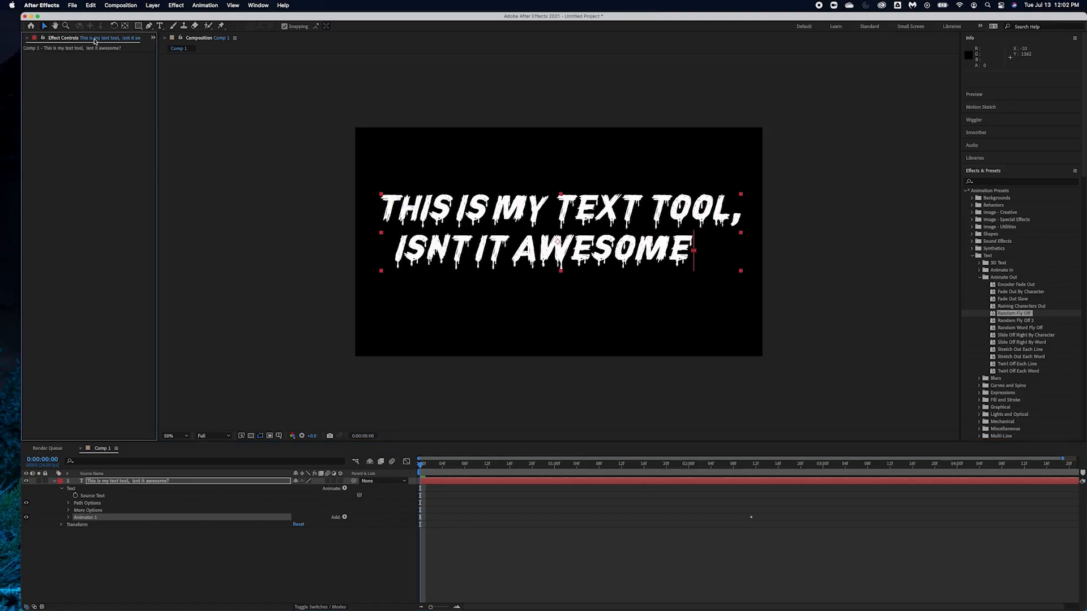
pyautogui.click(73, 519)
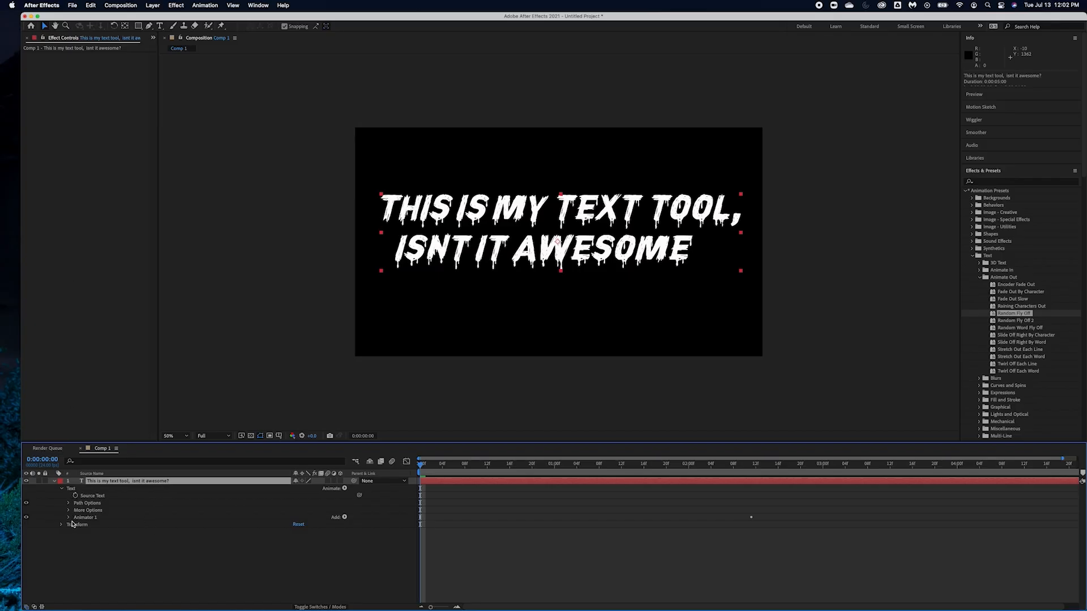
pyautogui.click(69, 518)
pyautogui.click(78, 518)
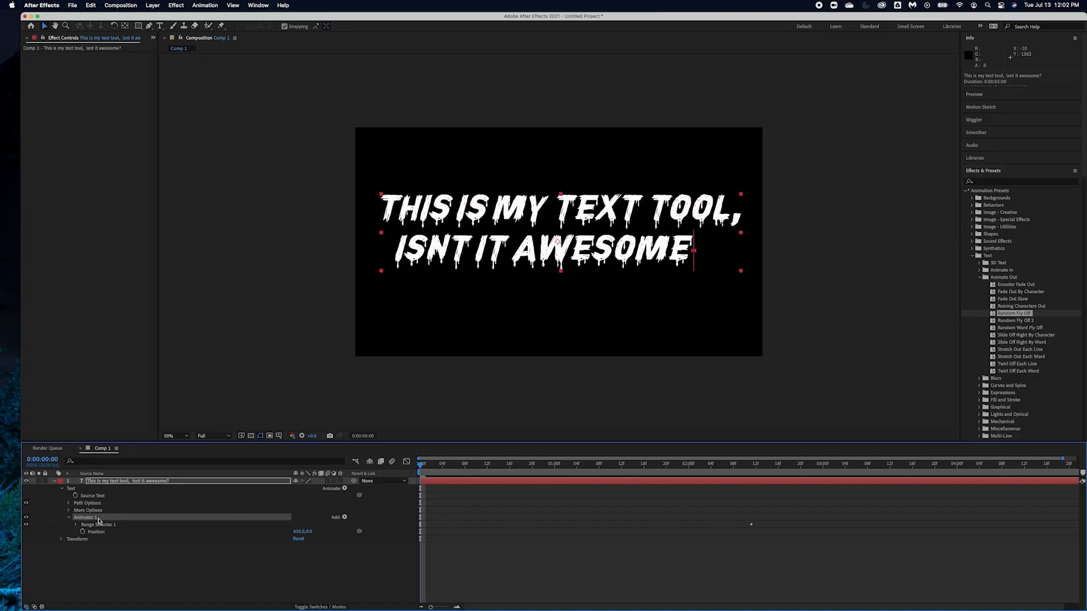
pyautogui.click(76, 525)
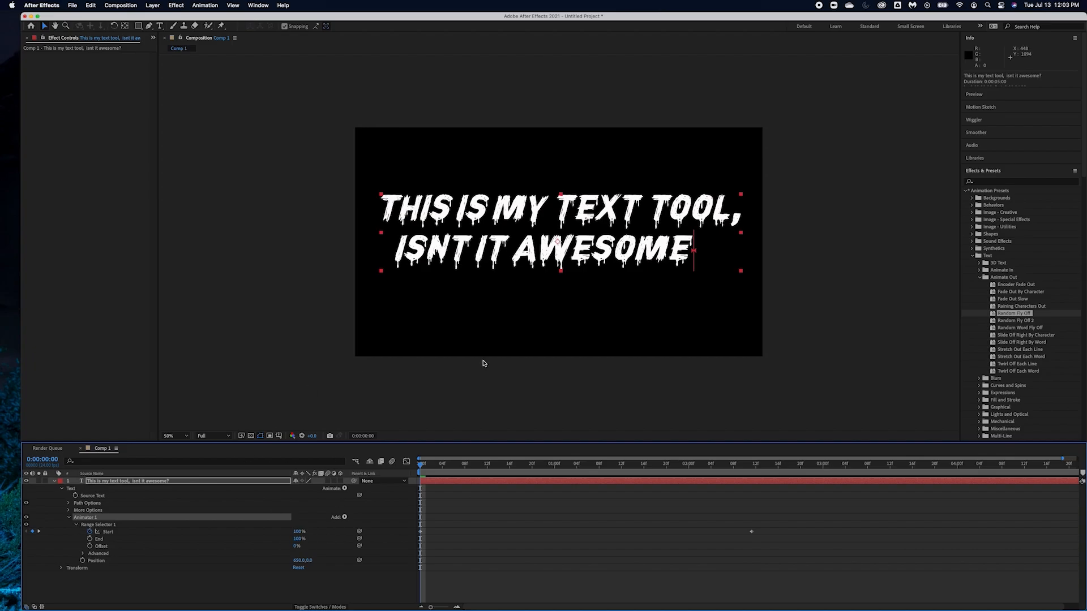
# - Move the second Start keyframe of the Random Fly Off animator to 1 second and play the animation back
pyautogui.moveTo(580, 608)
pyautogui.moveTo(421, 466); pyautogui.dragTo(408, 523)
pyautogui.moveTo(752, 532); pyautogui.dragTo(554, 532)
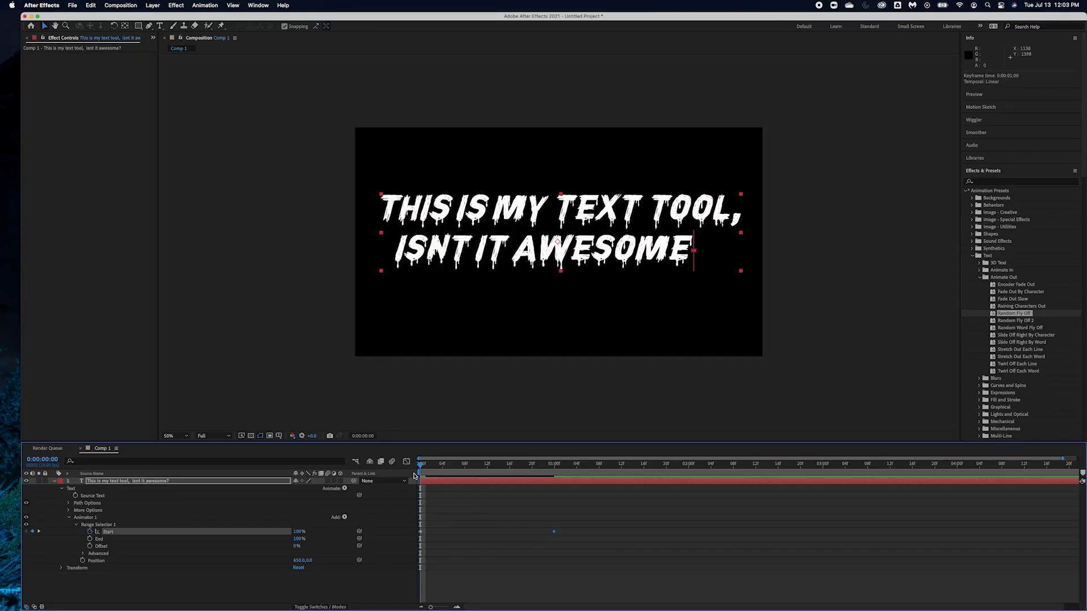
pyautogui.moveTo(420, 466)
pyautogui.mouseDown()
pyautogui.moveTo(506, 469)
pyautogui.moveTo(420, 466)
pyautogui.mouseUp()
pyautogui.press('space')
pyautogui.press('space')
# - Move the Start keyframes to about 9 frames and about 3 seconds 17 frames, and scrub through the slower animation
pyautogui.moveTo(419, 534); pyautogui.dragTo(471, 533)
pyautogui.moveTo(553, 534); pyautogui.dragTo(918, 532)
pyautogui.moveTo(419, 466); pyautogui.dragTo(383, 490)
# - Collapse and delete the Random Fly Off animator from the text layer
pyautogui.click(117, 483)
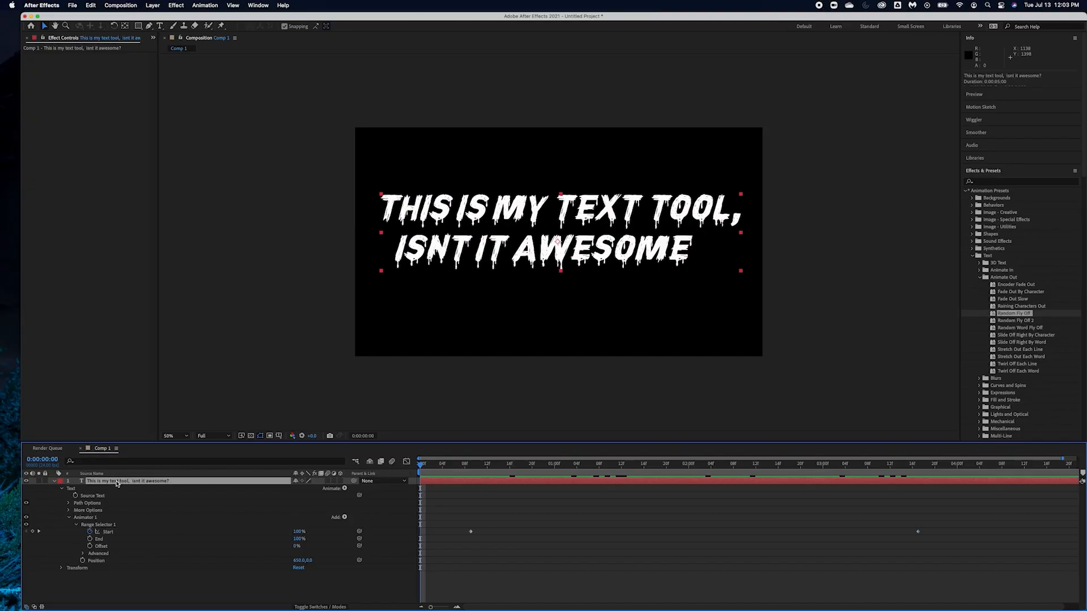
pyautogui.click(69, 519)
pyautogui.click(82, 519)
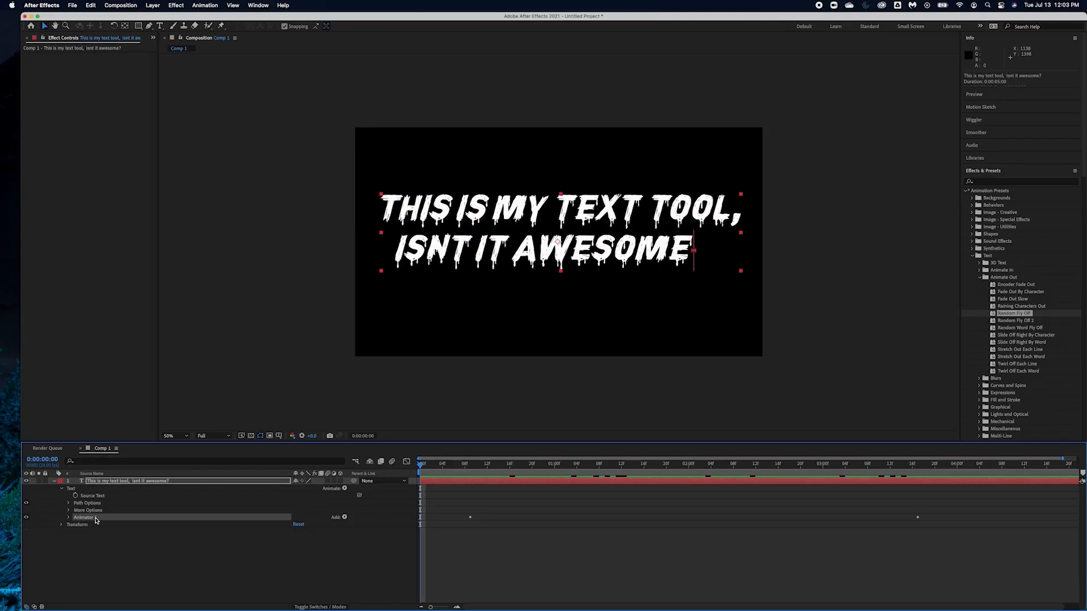
pyautogui.press('Delete')
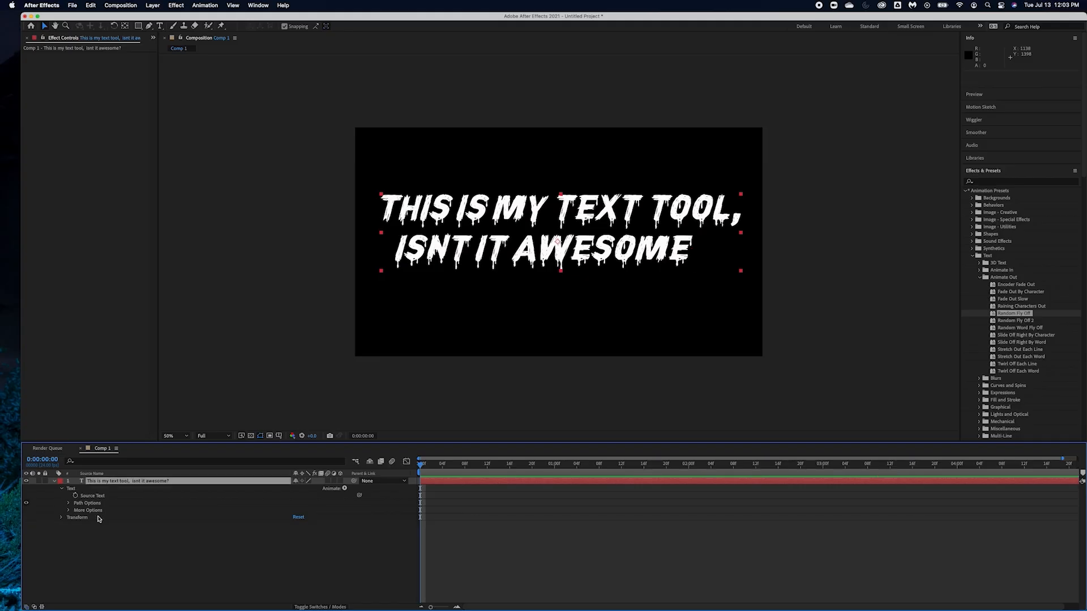
# - Apply the Stretch Out Each Line preset from Animate Out to the text layer, starting at frame 7
pyautogui.moveTo(419, 469); pyautogui.dragTo(458, 512)
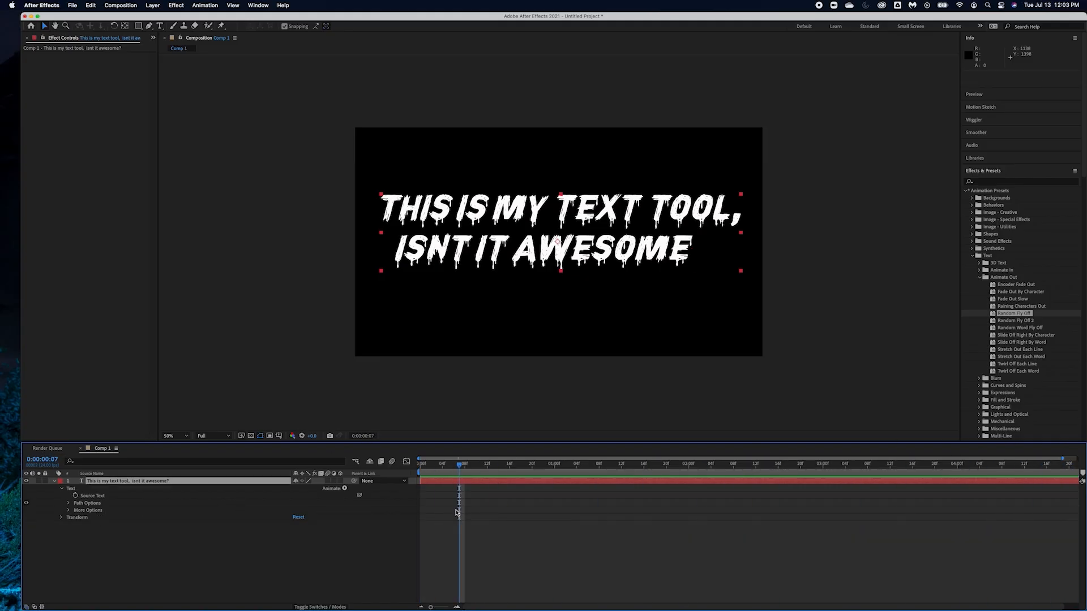
pyautogui.click(1029, 343)
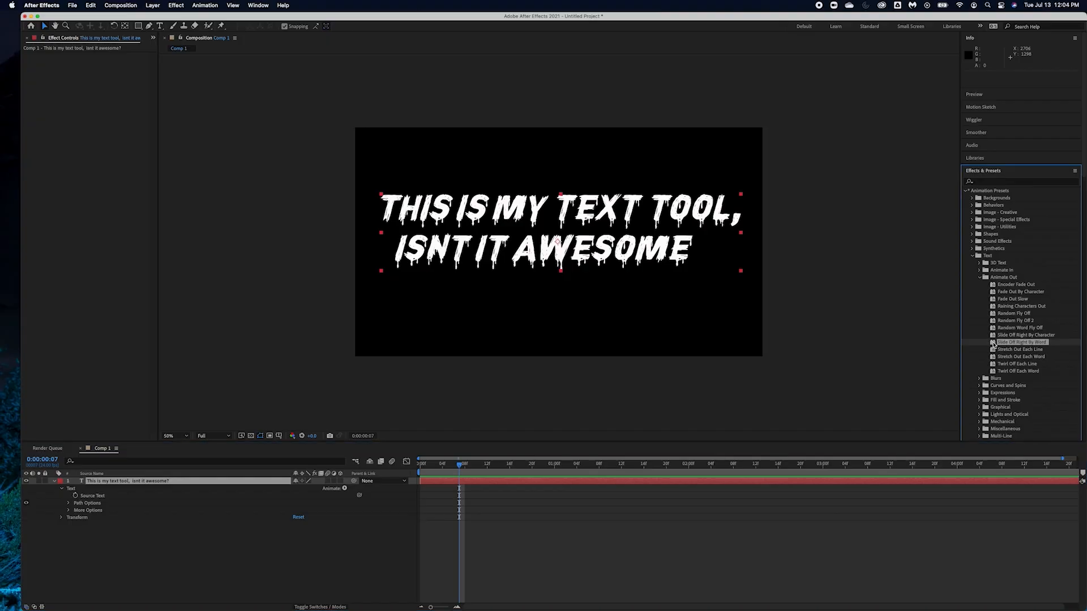
pyautogui.click(999, 351)
pyautogui.moveTo(995, 351); pyautogui.dragTo(207, 483)
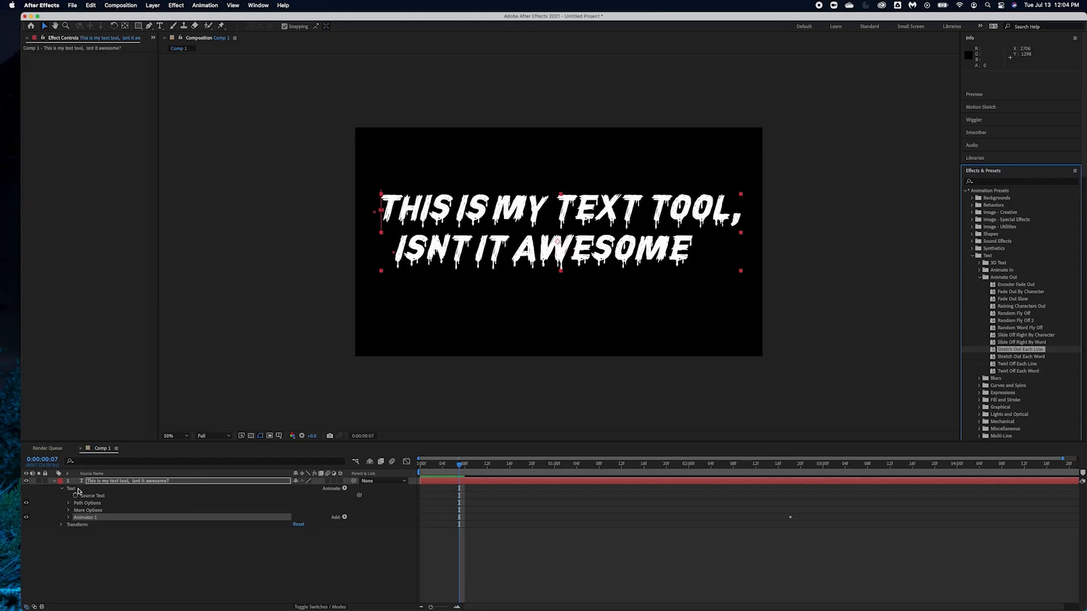
# - Expand the animator's Range Selector 1 and move its Offset keyframes to about frame 14 and 2 seconds 5 frames
pyautogui.click(68, 518)
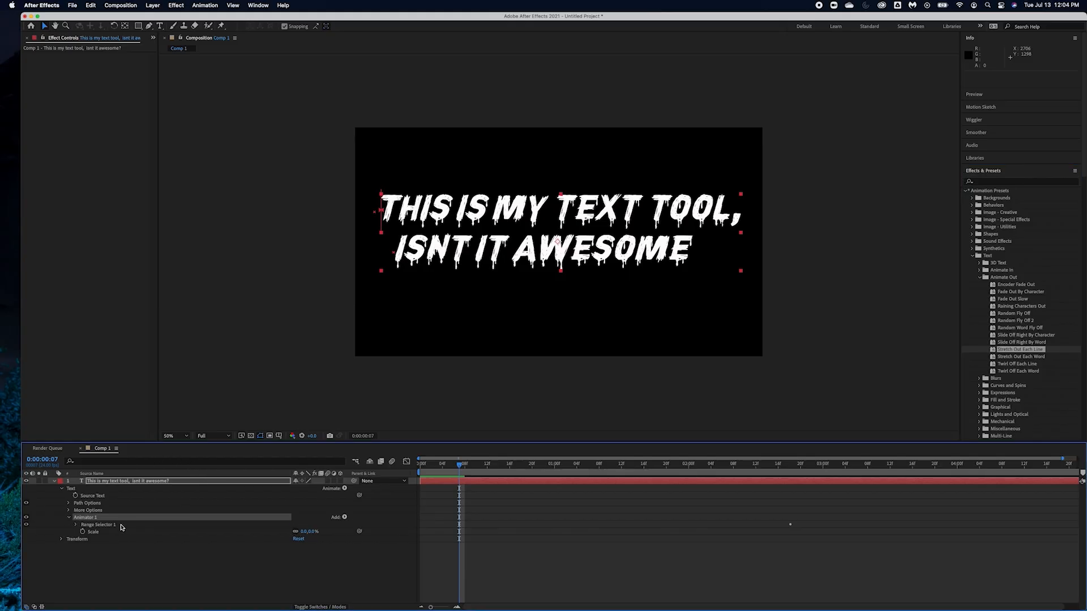
pyautogui.click(77, 526)
pyautogui.moveTo(459, 466); pyautogui.dragTo(774, 493)
pyautogui.click(460, 546)
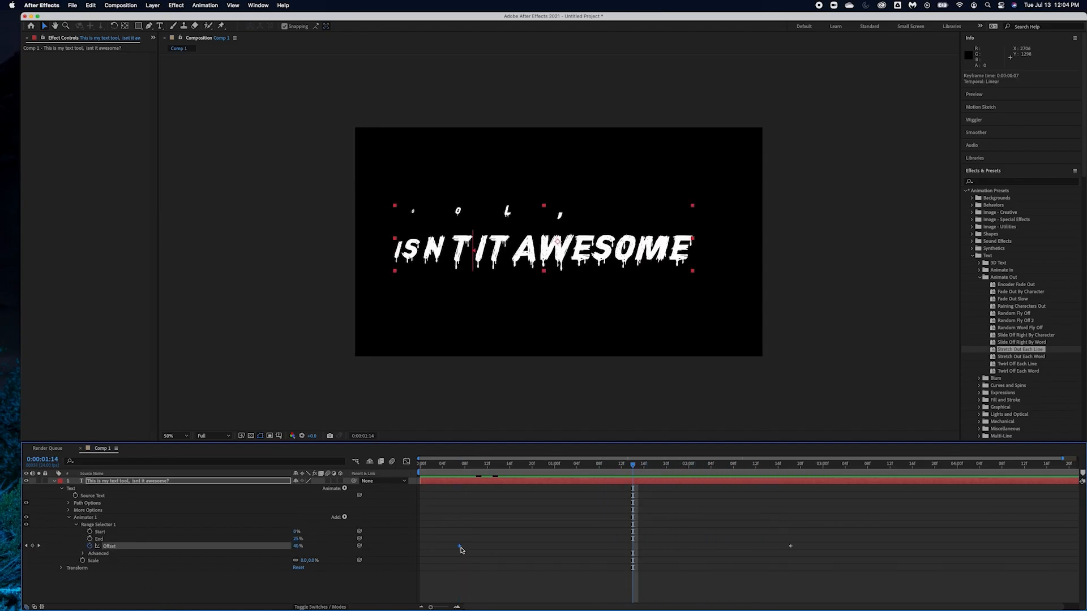
pyautogui.moveTo(461, 550); pyautogui.dragTo(512, 549)
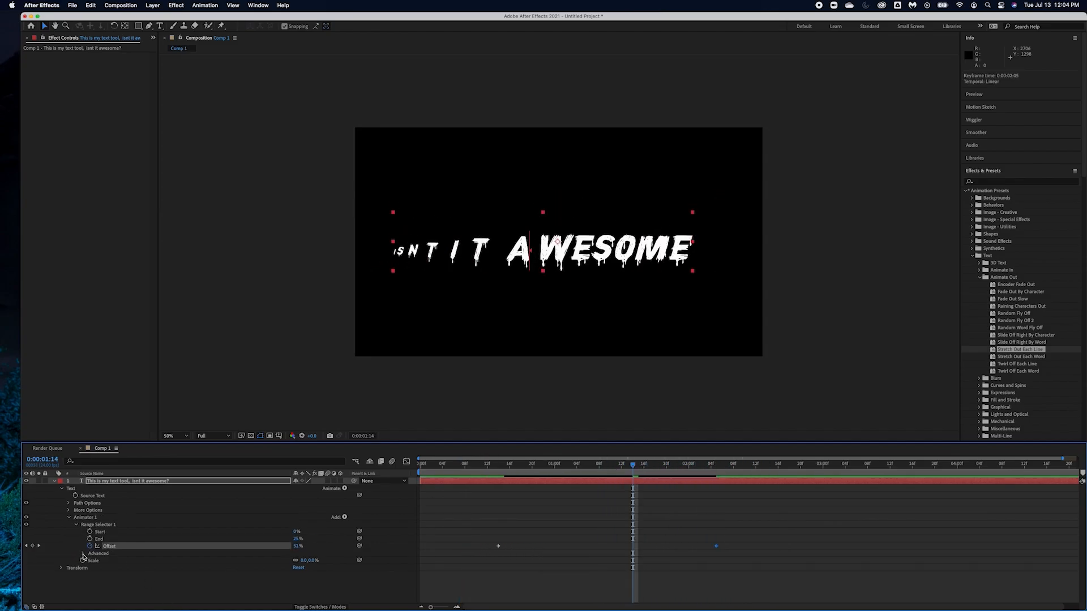
# - Expand the Range Selector's Advanced options and play back the Stretch Out Each Line animation
pyautogui.click(83, 554)
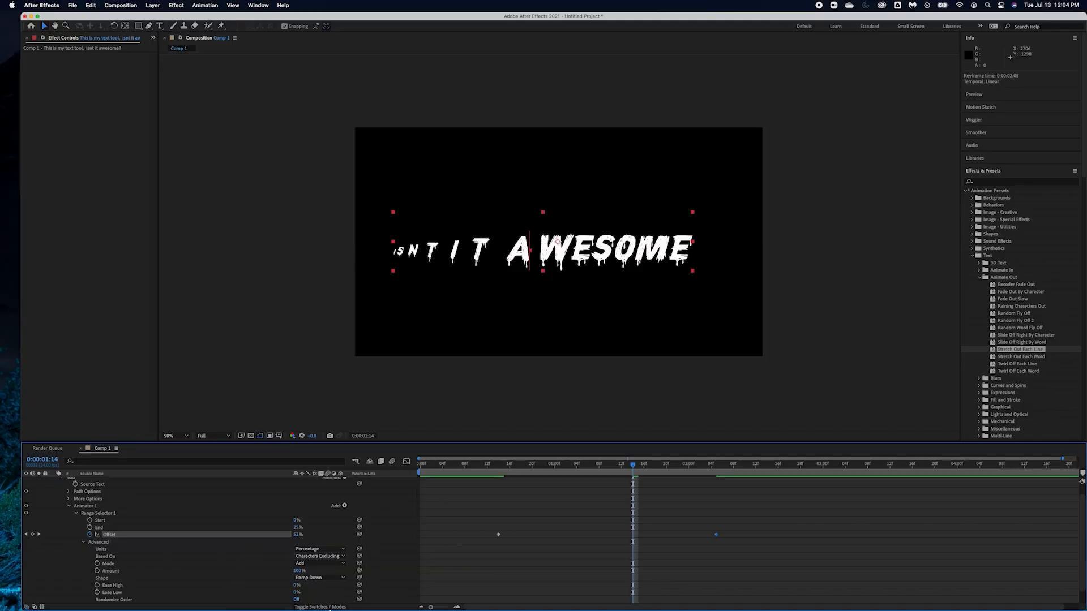
pyautogui.scroll(-1, 296, 506)
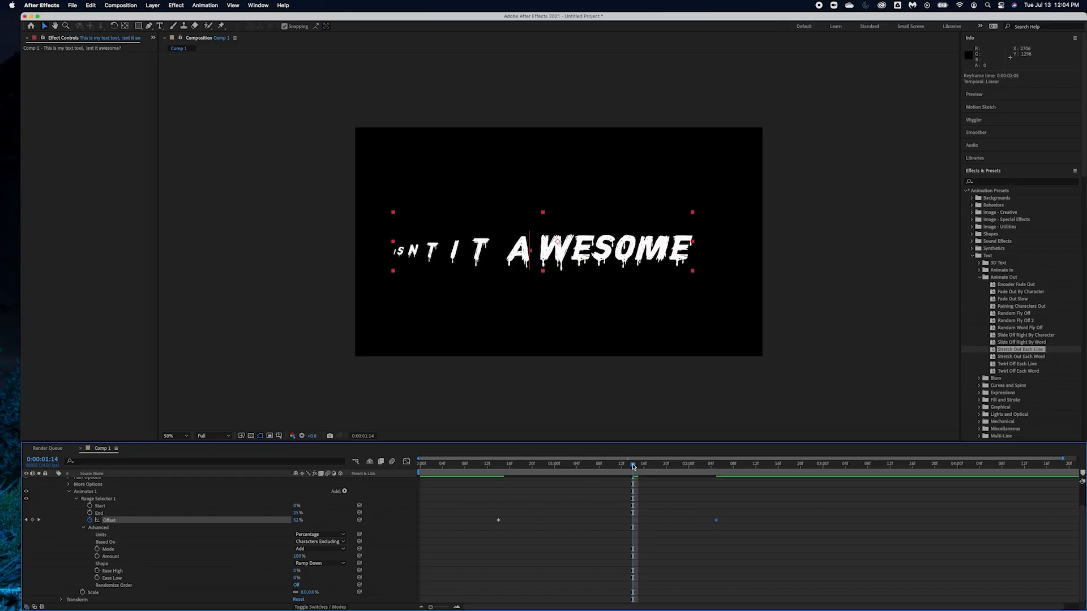
pyautogui.moveTo(642, 468); pyautogui.dragTo(484, 487)
pyautogui.press('space')
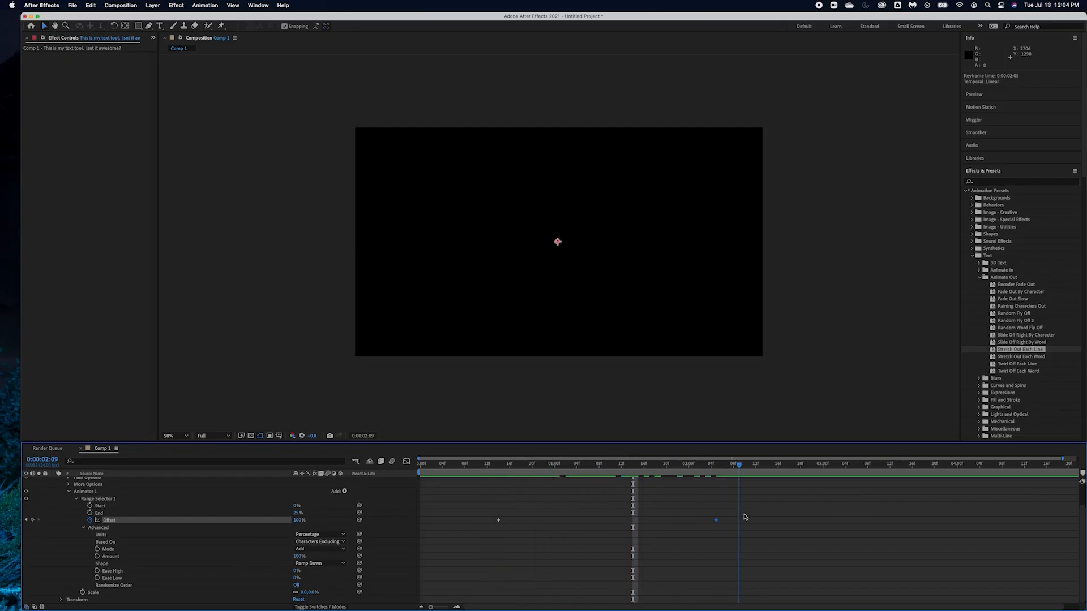
pyautogui.moveTo(520, 527)
pyautogui.mouseDown()
pyautogui.moveTo(472, 537)
pyautogui.moveTo(515, 522)
pyautogui.moveTo(486, 526)
pyautogui.moveTo(498, 529)
pyautogui.mouseUp()
# - Switch to Adobe Bridge, return to the Text presets folder and open its Fill and Stroke folder
pyautogui.moveTo(485, 610)
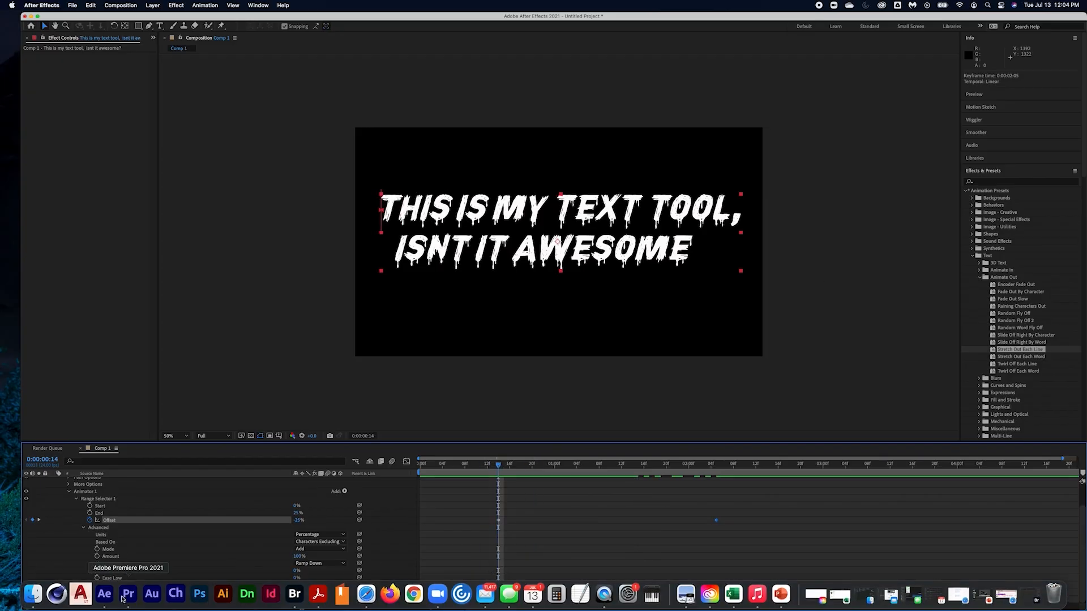
pyautogui.click(294, 594)
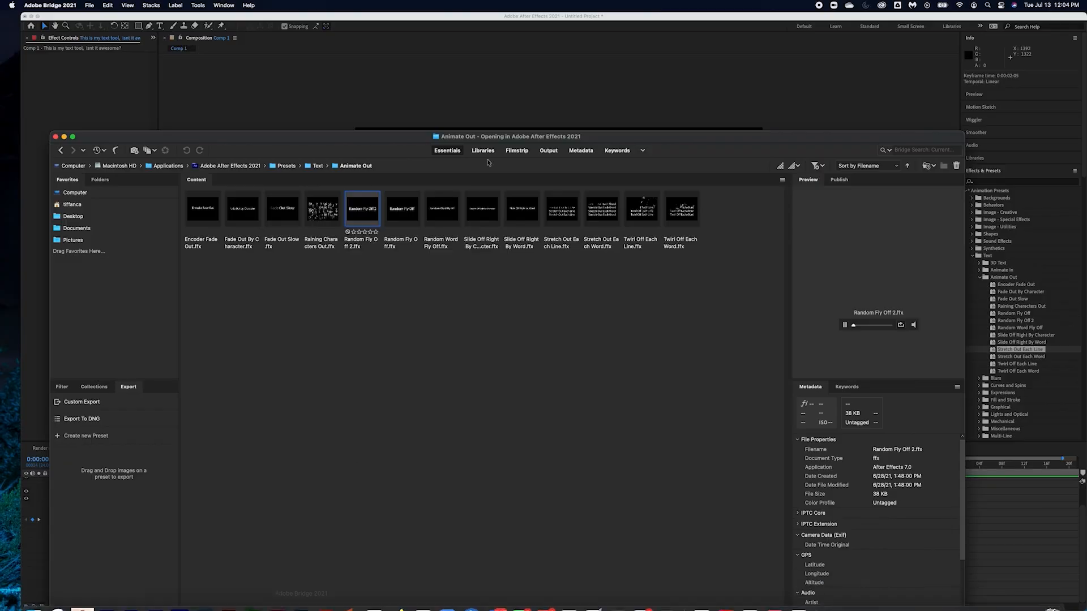
pyautogui.moveTo(596, 136); pyautogui.dragTo(603, 76)
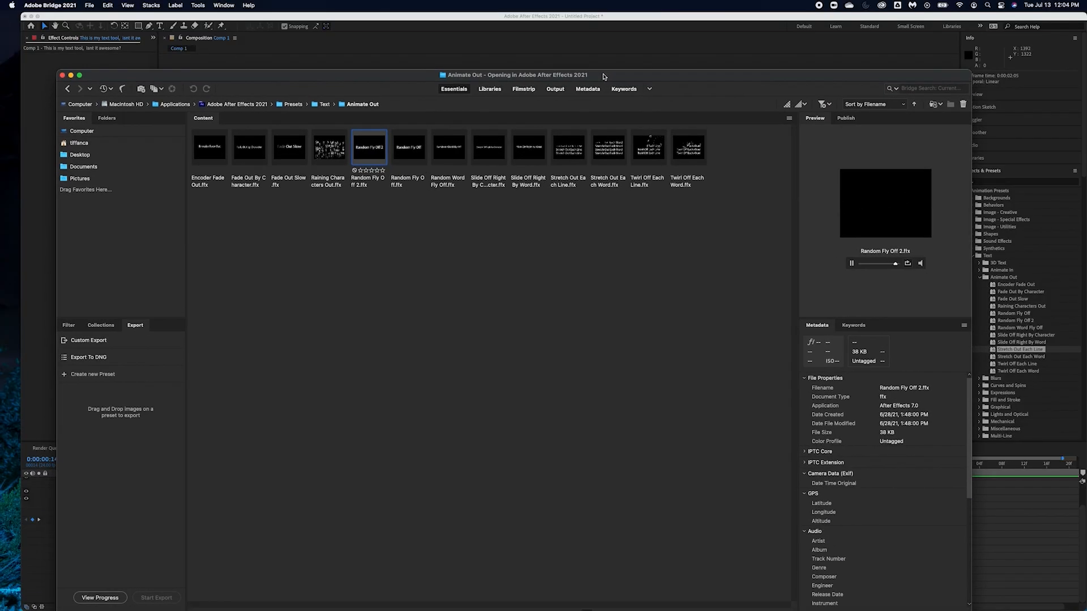
pyautogui.click(324, 105)
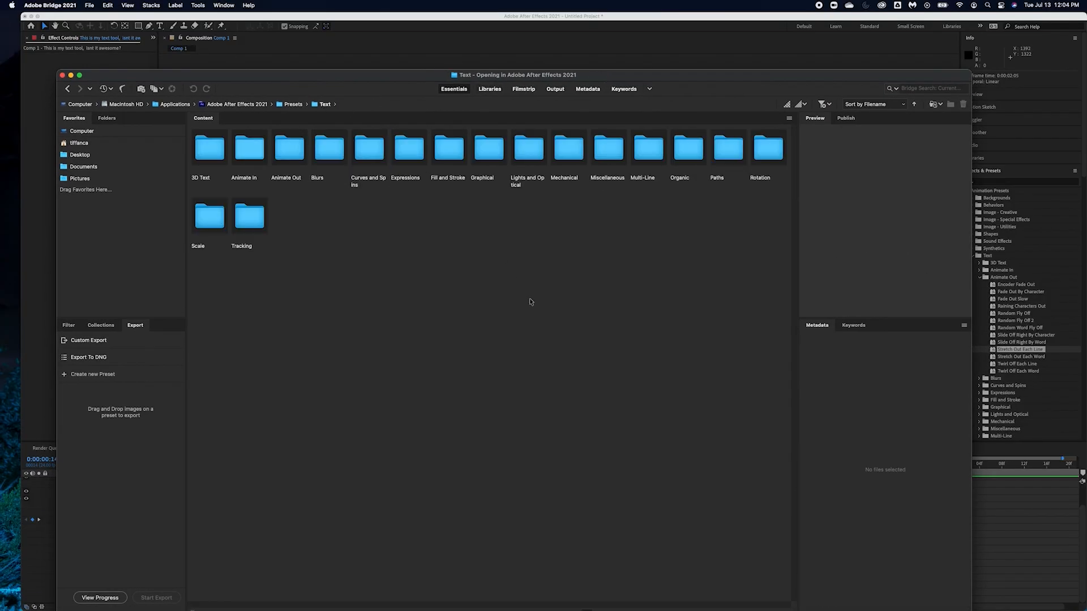
pyautogui.doubleClick(450, 148)
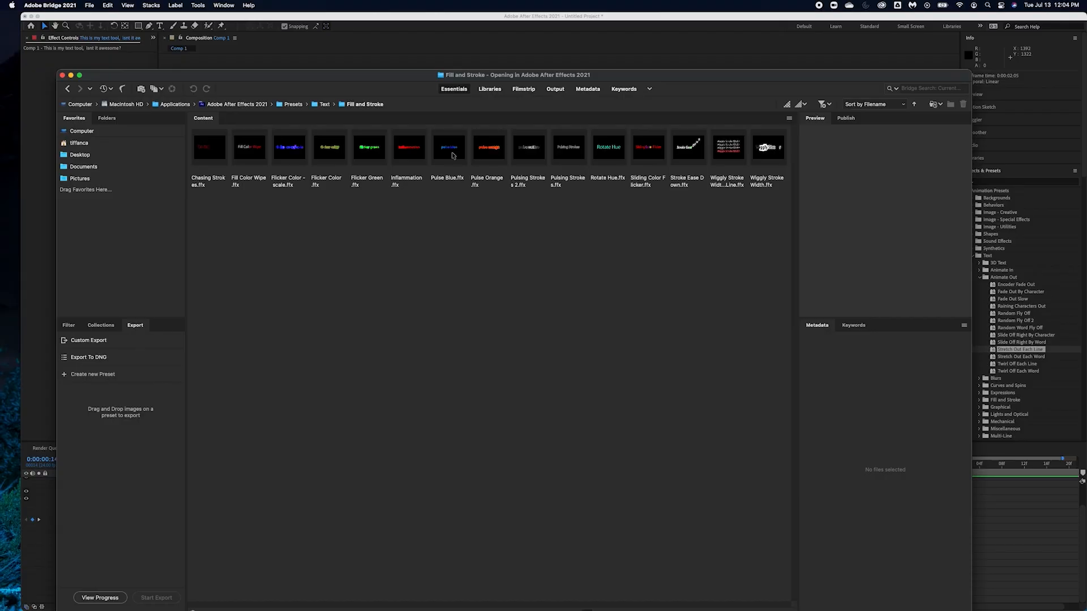
# - Preview Fill and Stroke presets Pulse Orange, Rotate Hue, Sliding Color Flicker, Wiggly Stroke Width By Line, Wiggly Stroke Width and Fill Color Wipe
pyautogui.click(489, 152)
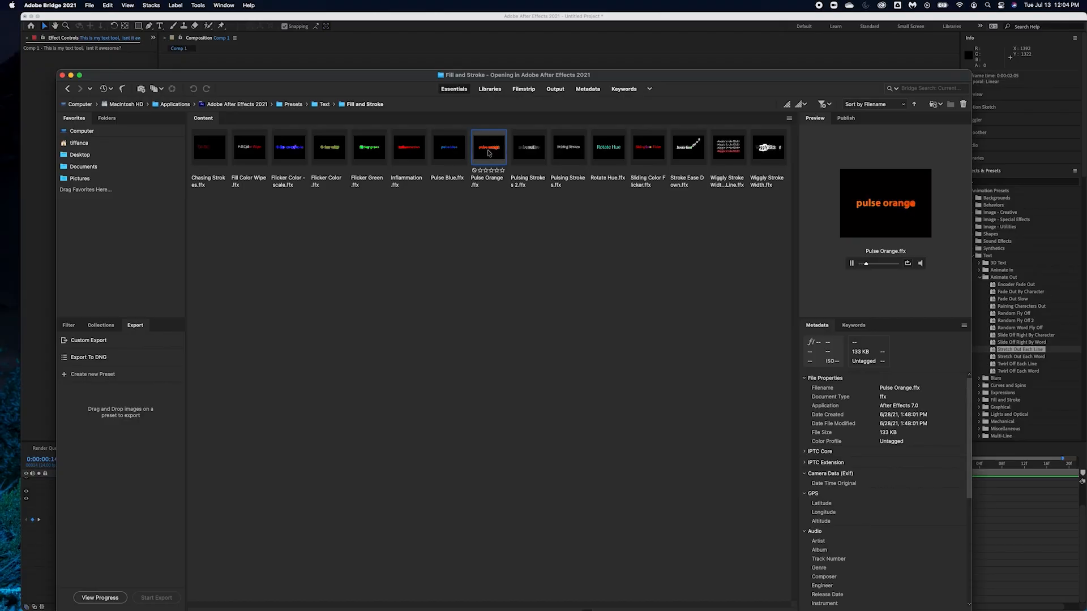
pyautogui.click(611, 149)
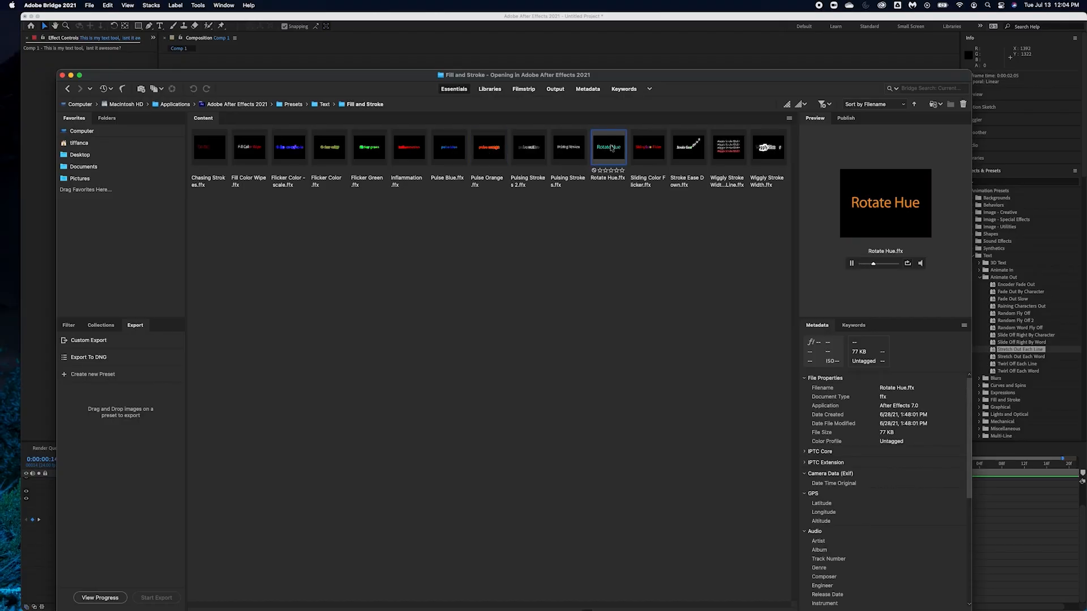
pyautogui.click(642, 152)
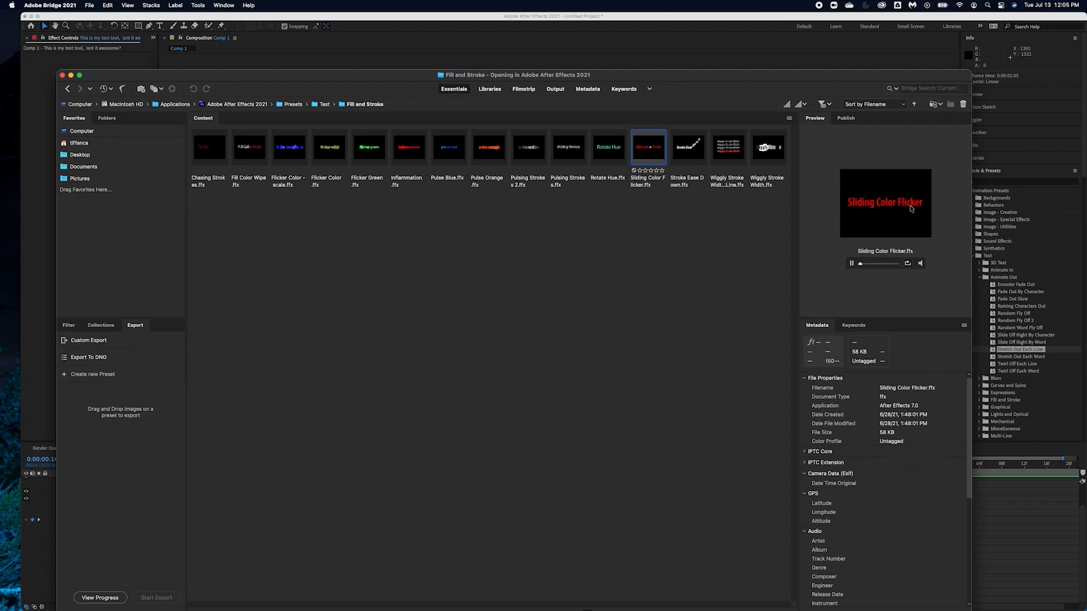
pyautogui.click(724, 144)
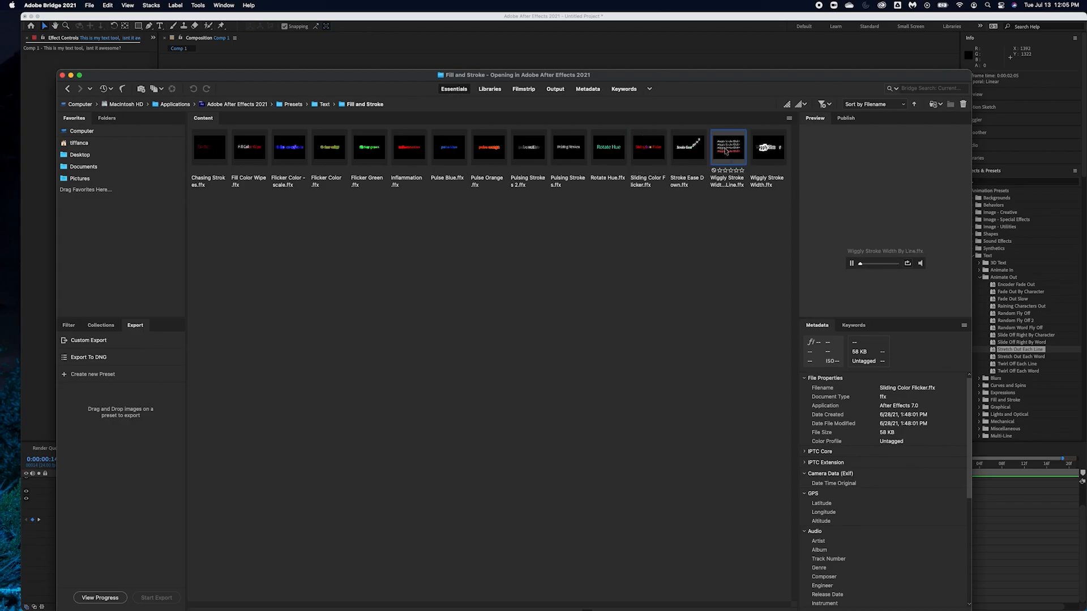
pyautogui.click(760, 150)
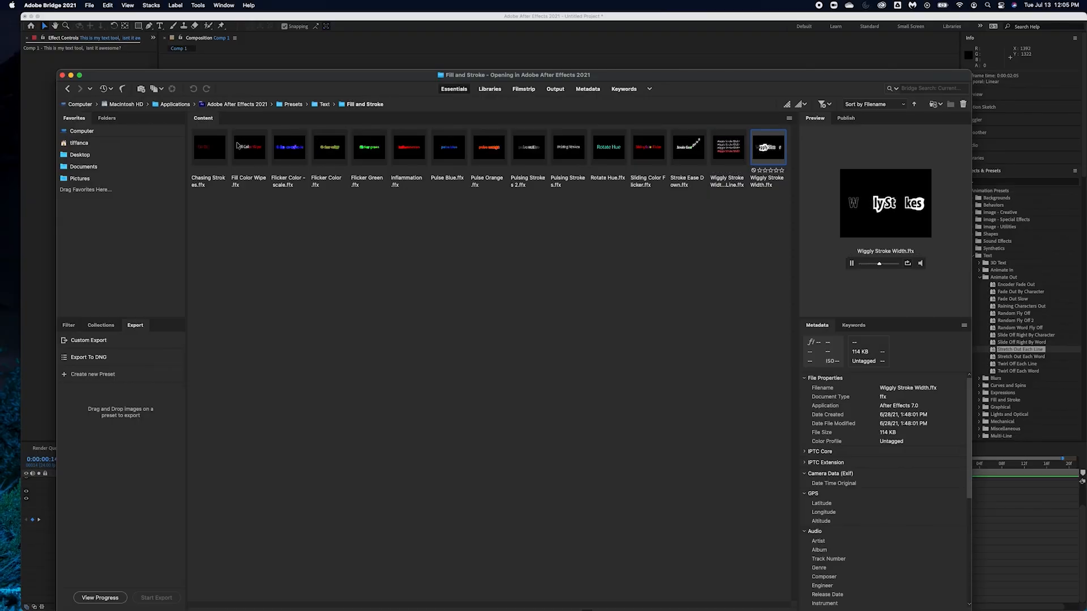
pyautogui.click(237, 146)
# - Open the Scale folder of the Text presets and preview Let's Dance and Scale Up
pyautogui.click(325, 104)
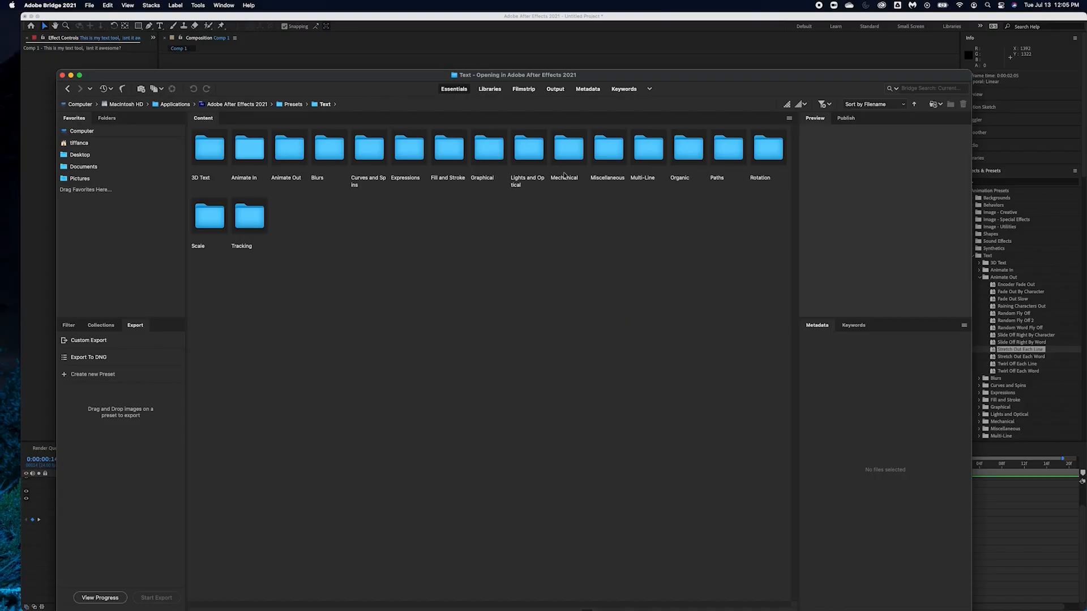
pyautogui.click(208, 214)
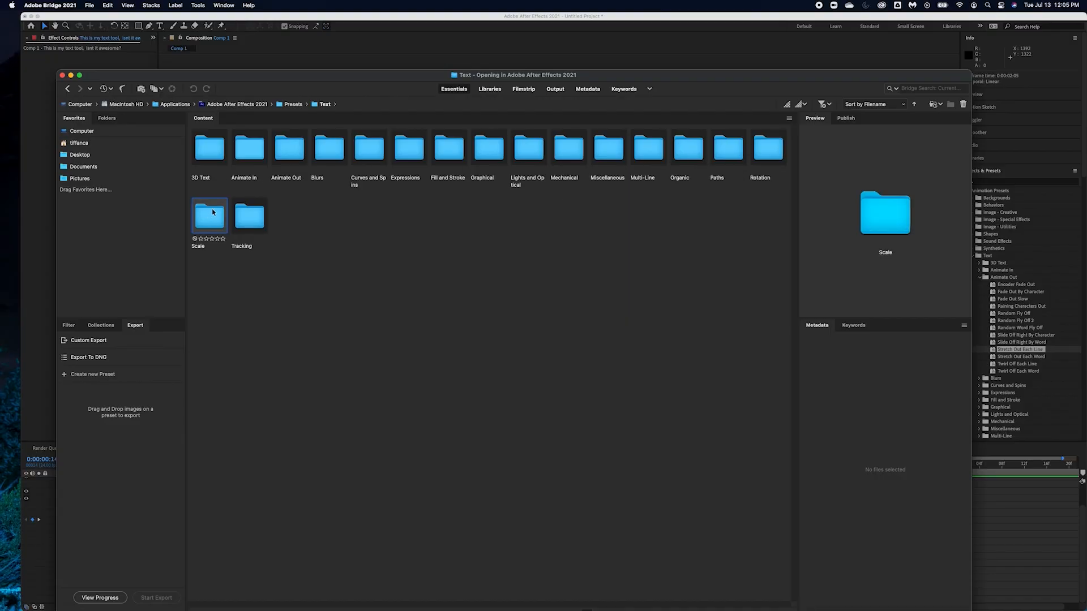
pyautogui.doubleClick(212, 212)
pyautogui.click(249, 147)
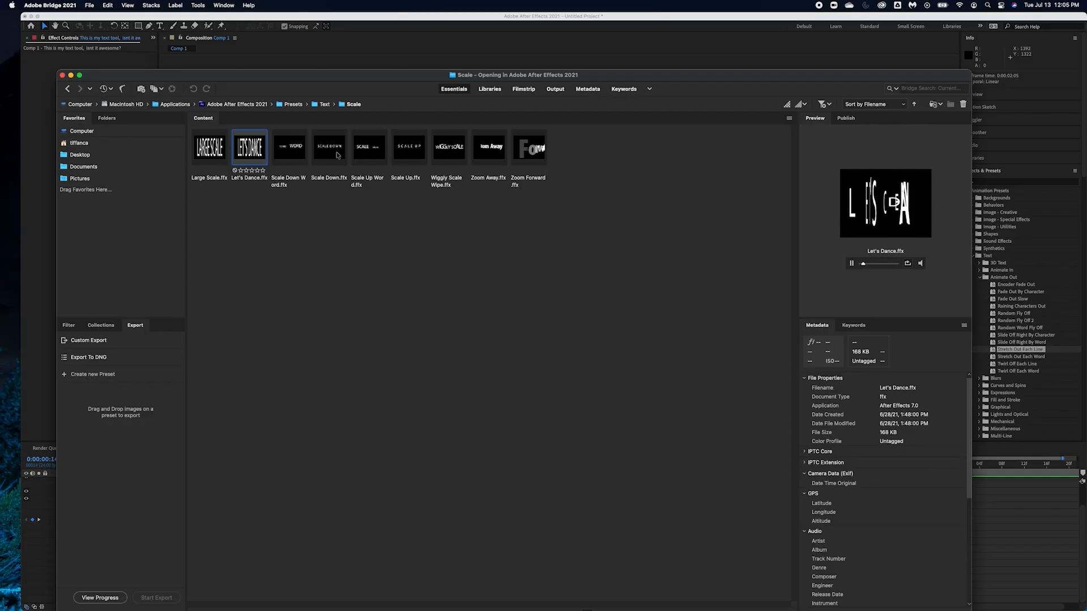
pyautogui.click(415, 152)
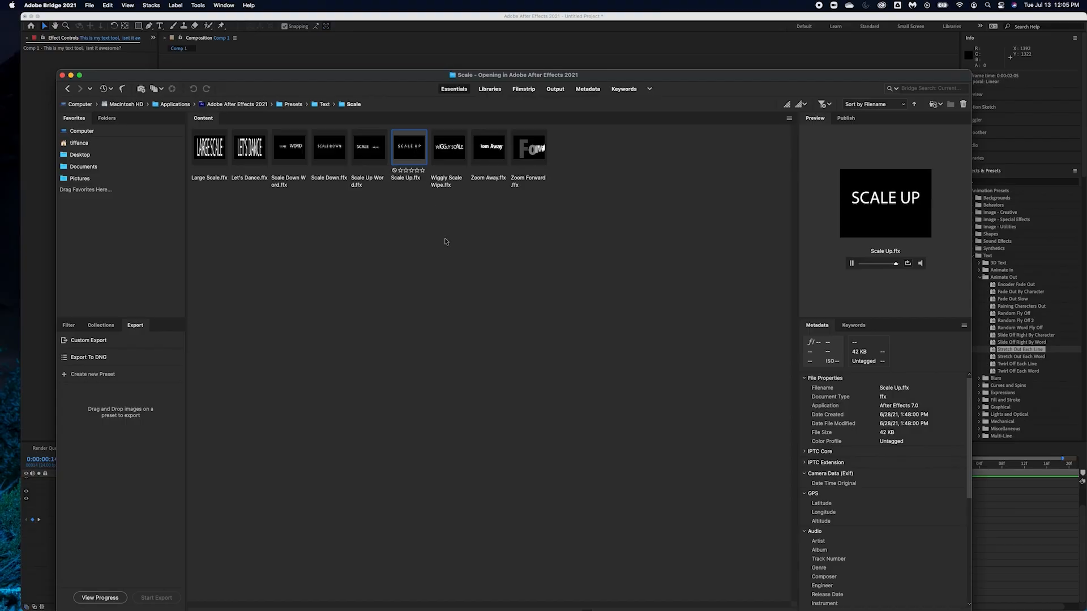
# - Move the Bridge window aside and switch back to the After Effects timeline
pyautogui.moveTo(373, 77); pyautogui.dragTo(415, 38)
pyautogui.moveTo(602, 49); pyautogui.dragTo(602, 47)
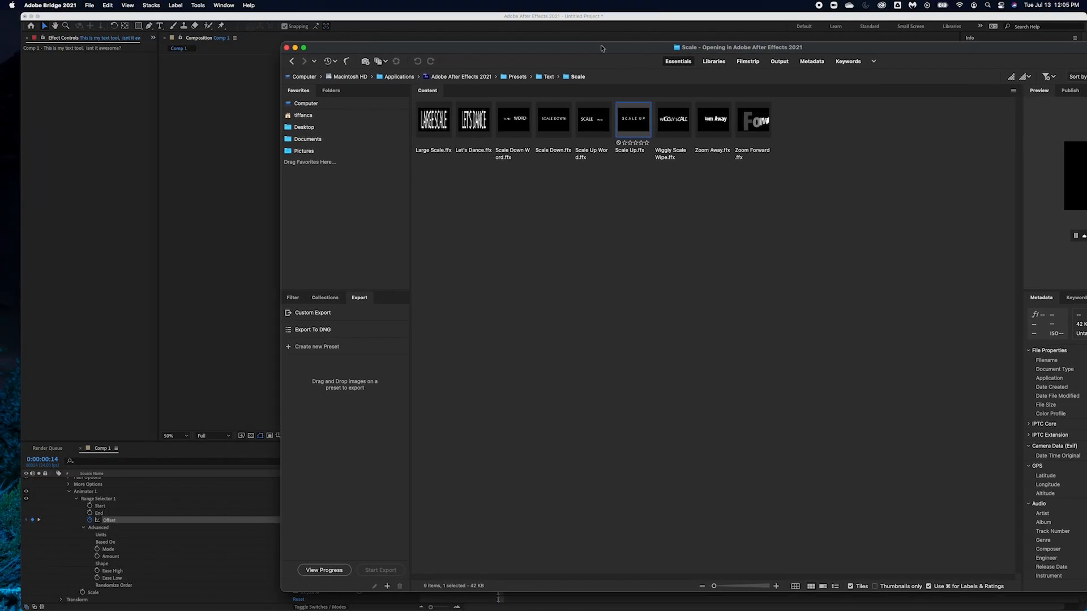
pyautogui.click(176, 522)
pyautogui.scroll(2, 177, 522)
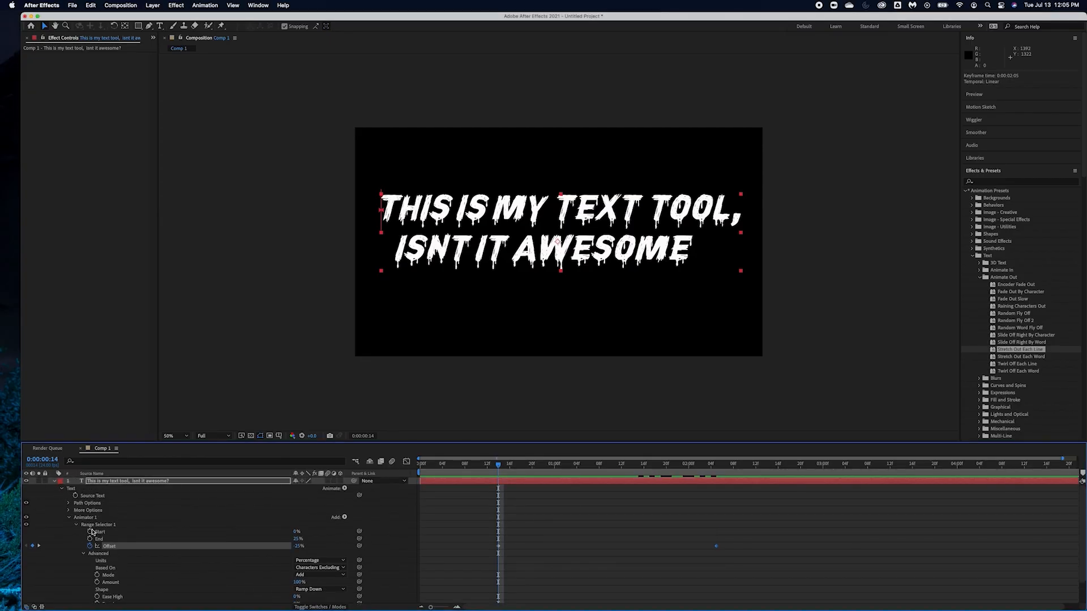
# - Delete the Stretch Out Each Line animator from the text layer and shrink the After Effects window to uncover Bridge
pyautogui.click(70, 519)
pyautogui.click(79, 519)
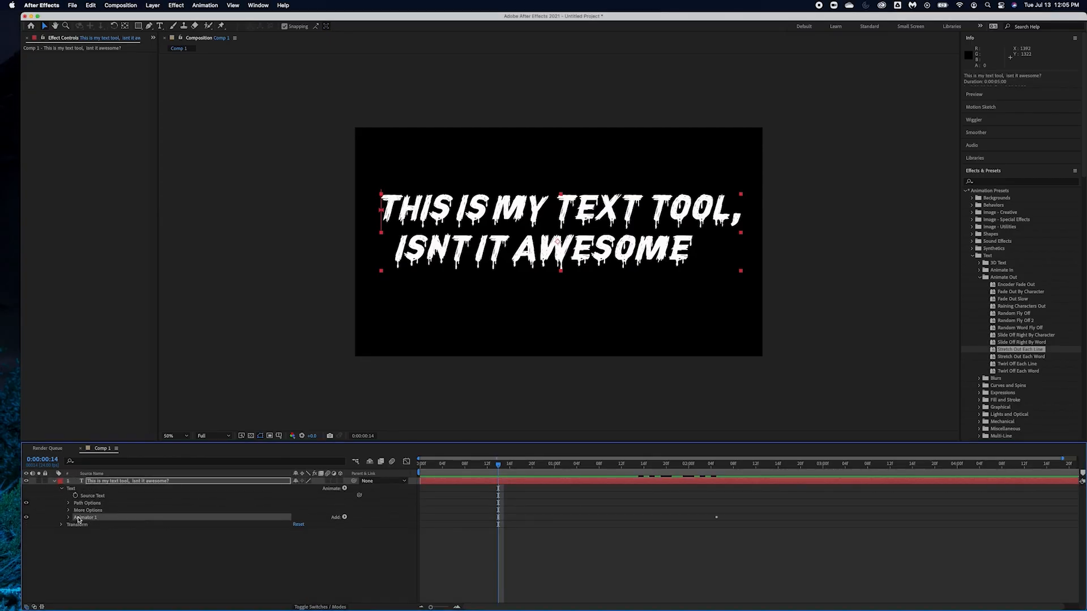
pyautogui.press('Delete')
pyautogui.moveTo(1082, 14); pyautogui.dragTo(995, 138)
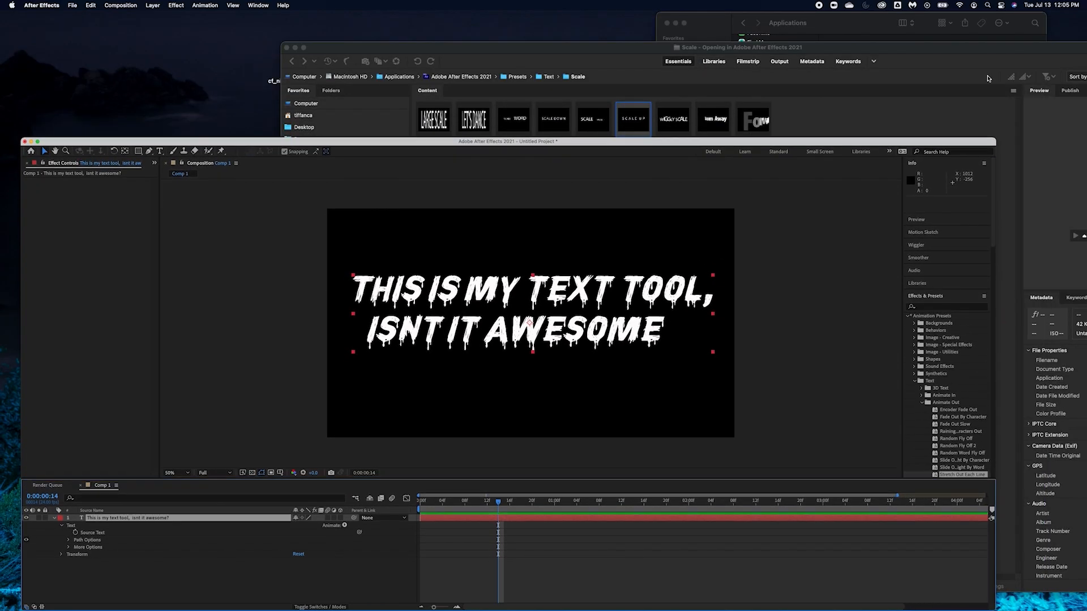
# - Reposition the Bridge window near the top of the desktop, then return to After Effects and enlarge its window to fill the screen
pyautogui.click(967, 52)
pyautogui.moveTo(632, 120); pyautogui.dragTo(134, 519)
pyautogui.click(632, 48)
pyautogui.moveTo(632, 48); pyautogui.dragTo(449, 21)
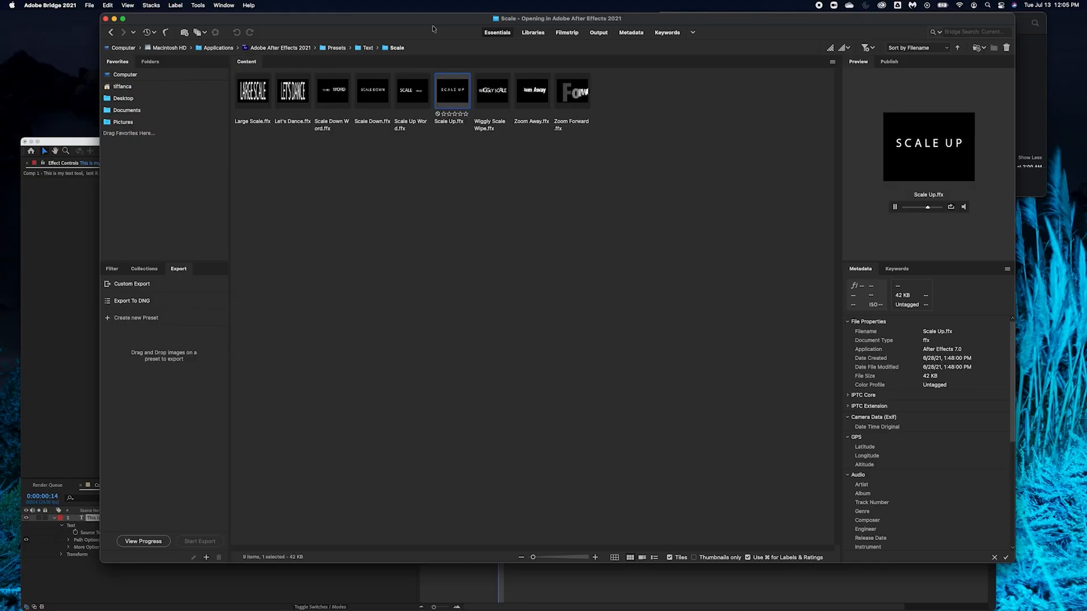
pyautogui.click(67, 255)
pyautogui.moveTo(182, 143); pyautogui.dragTo(162, 16)
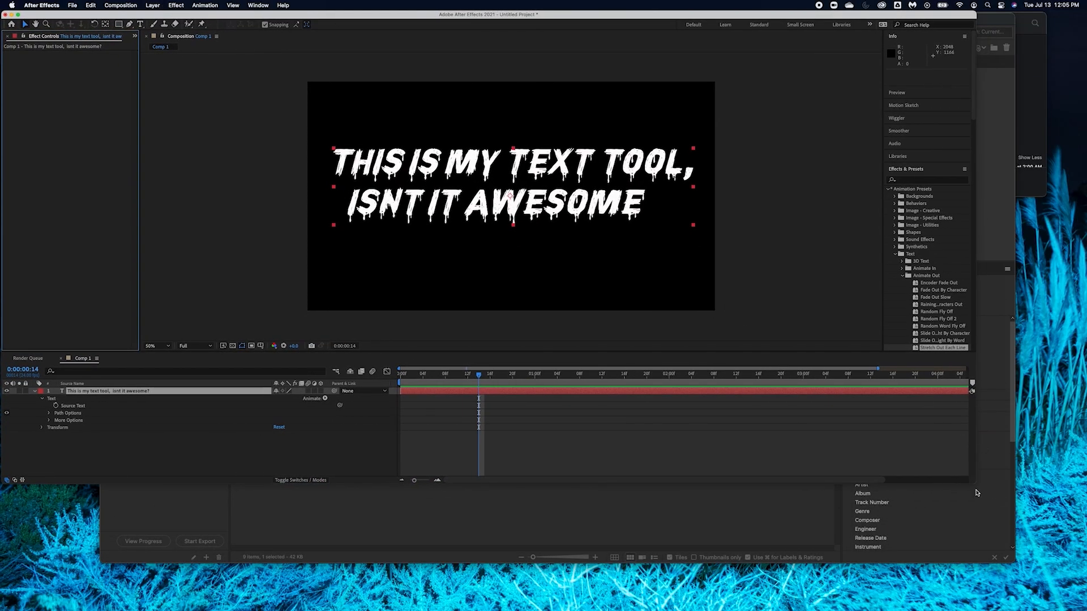
pyautogui.moveTo(975, 484); pyautogui.dragTo(1084, 605)
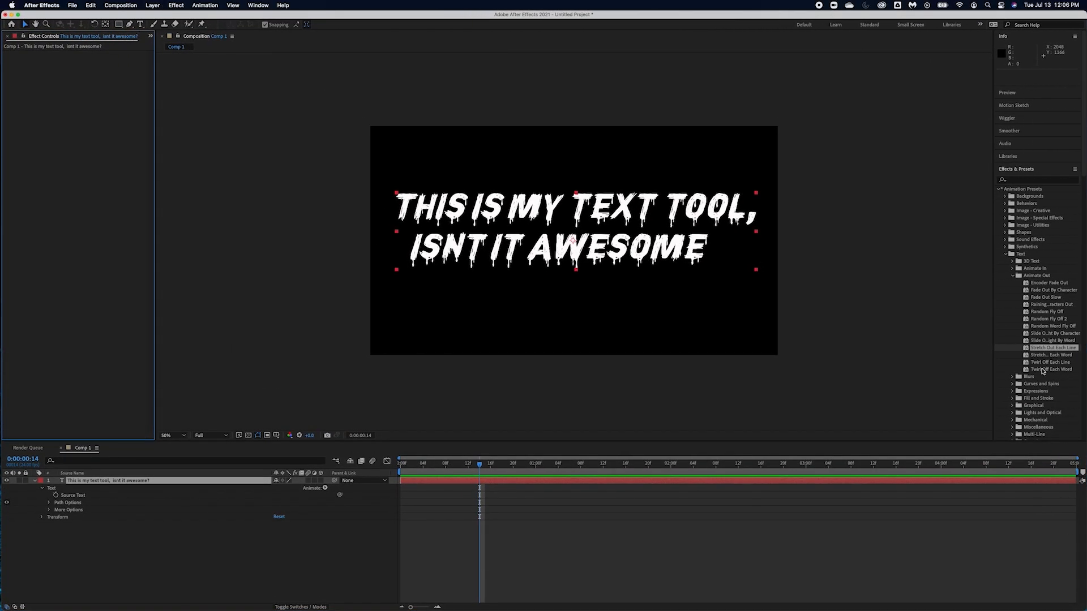
# - Apply the Scale Up text preset from the Scale folder to the text layer at 0:00:00:14
pyautogui.scroll(-5, 1043, 372)
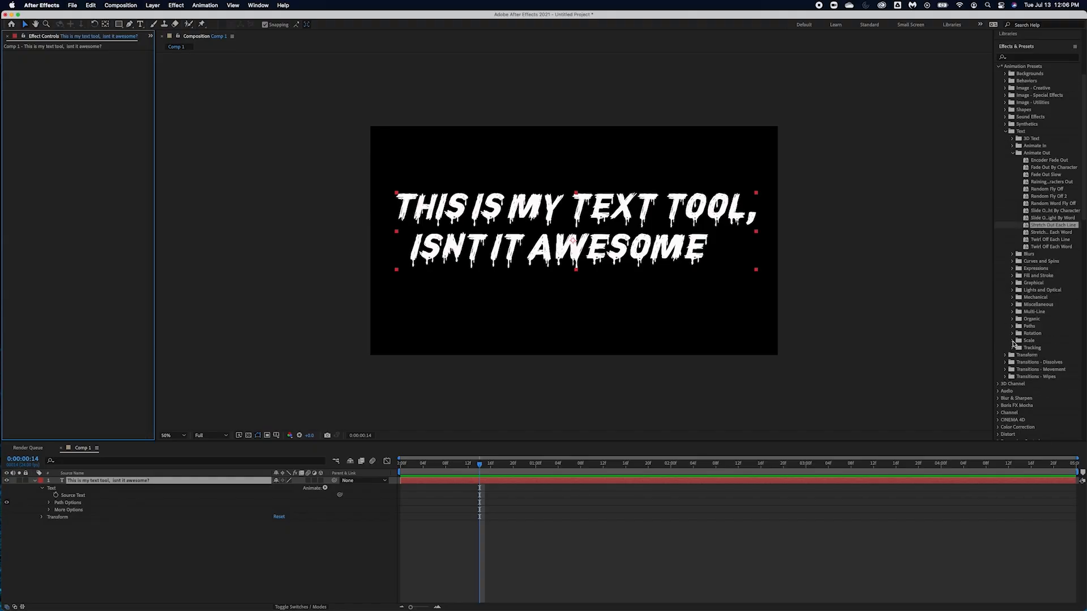
pyautogui.click(1013, 341)
pyautogui.click(1039, 378)
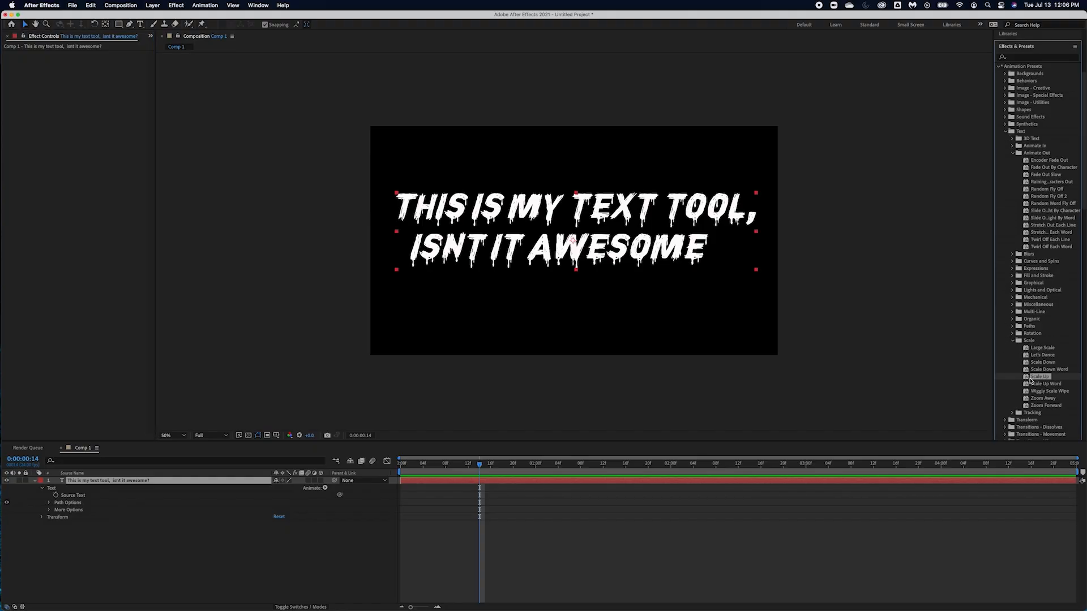
pyautogui.moveTo(1029, 380); pyautogui.dragTo(195, 498)
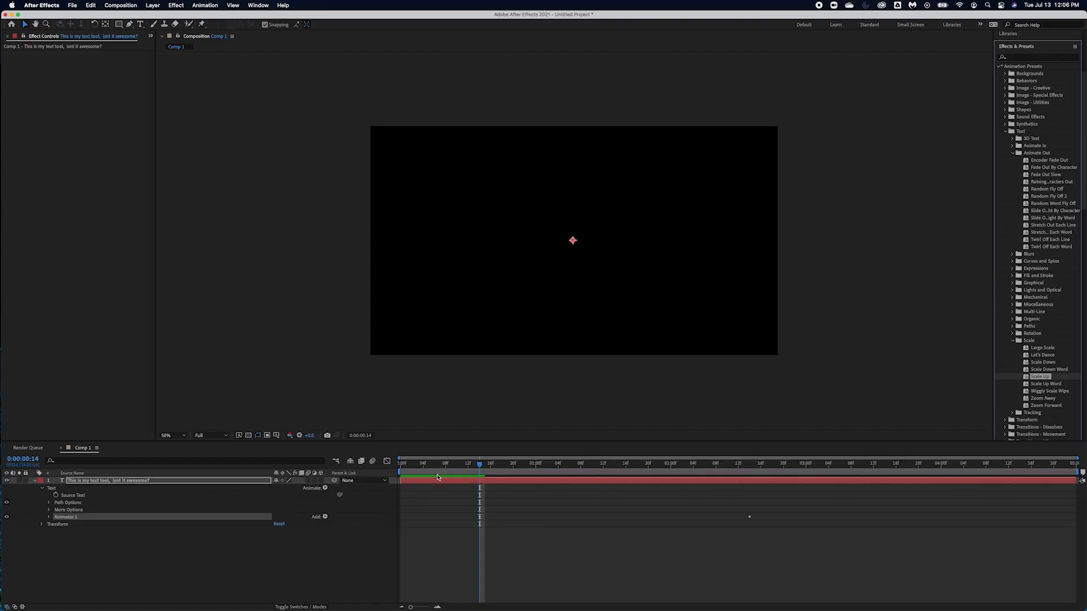
# - Scrub through the Scale Up animation to 0:00:02:12 and collapse the Scale preset folder
pyautogui.moveTo(481, 468); pyautogui.dragTo(644, 478)
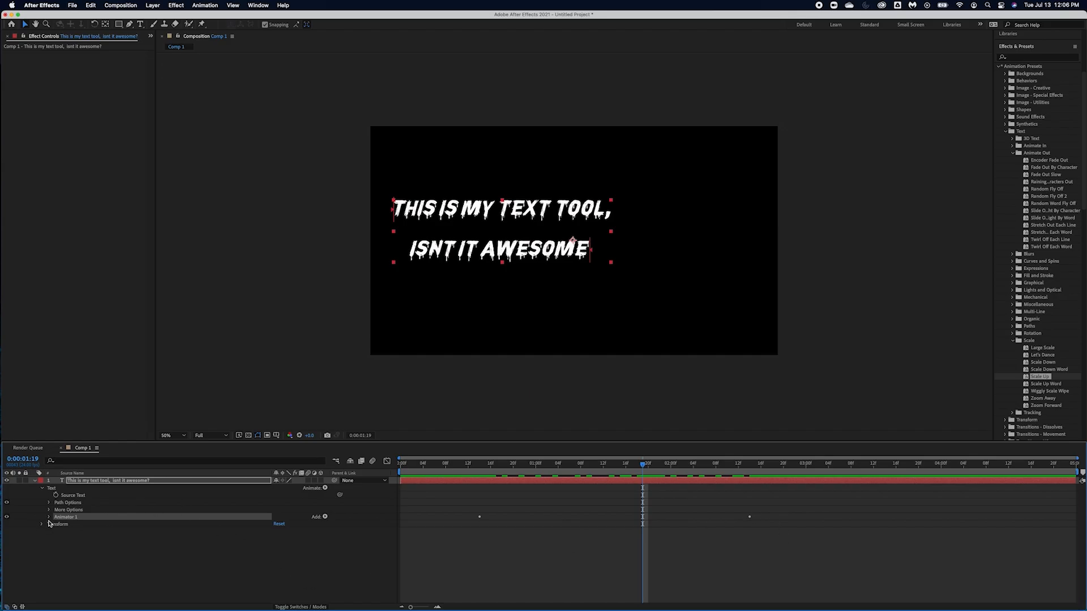
pyautogui.moveTo(642, 466); pyautogui.dragTo(738, 516)
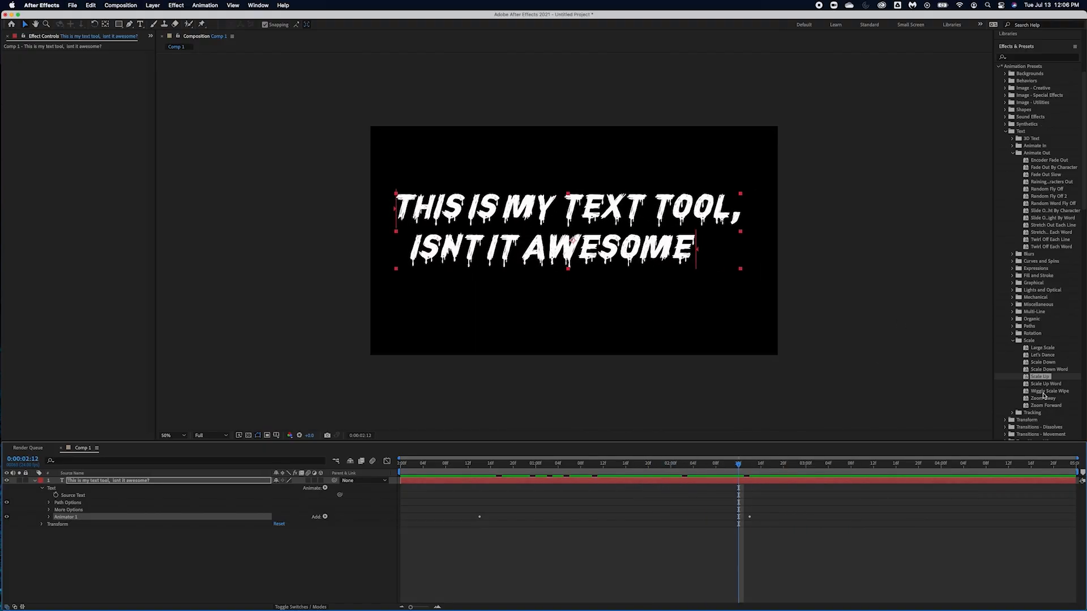
pyautogui.click(1013, 341)
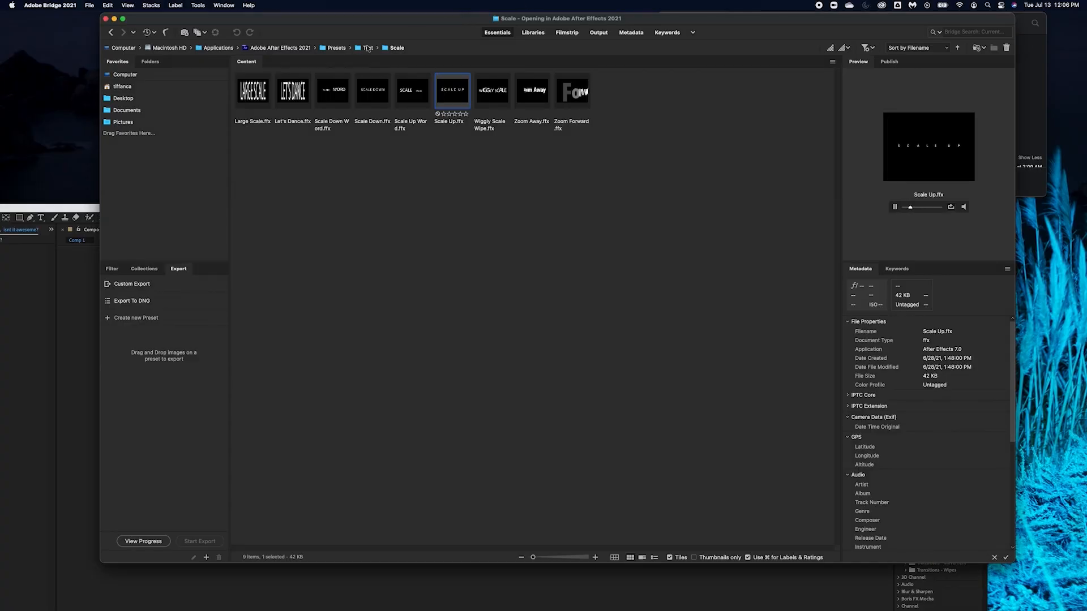
# - In Bridge, go back to the Text presets, open the Fill and Stroke folder and preview Sliding Color Flicker
pyautogui.click(367, 47)
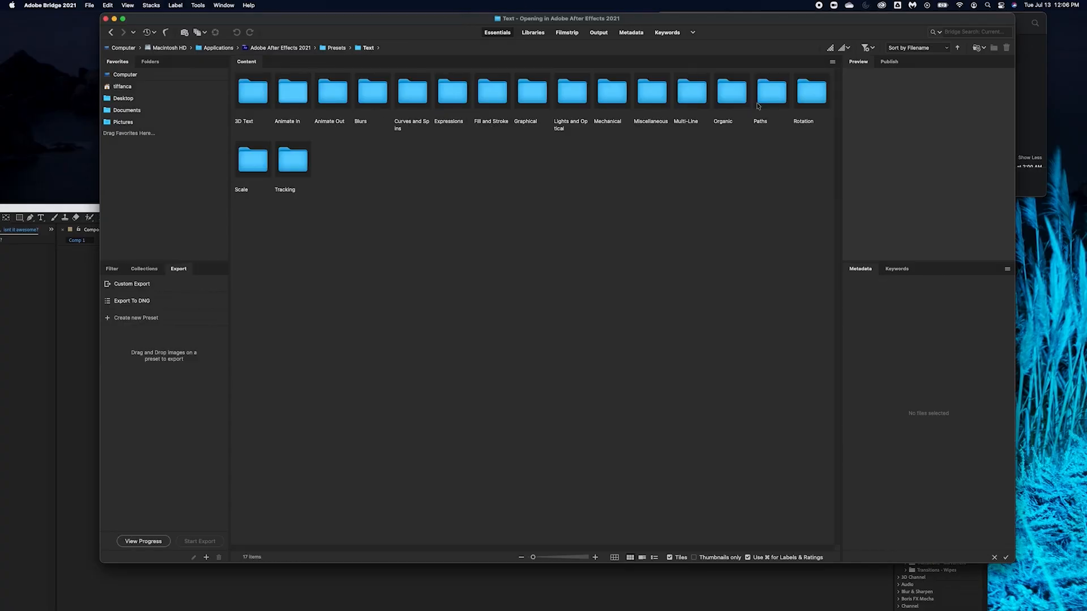
pyautogui.doubleClick(492, 91)
pyautogui.click(692, 90)
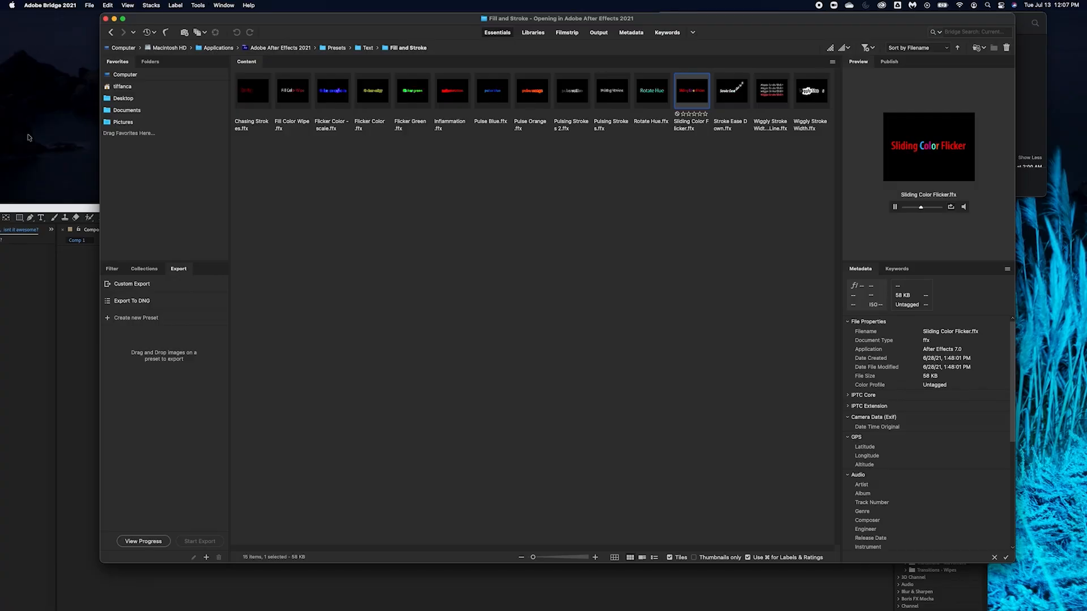
# - Return to the full-size After Effects window and apply the Fill and Stroke preset Sliding Color Flicker to the text layer at 0:00:02:12
pyautogui.click(34, 315)
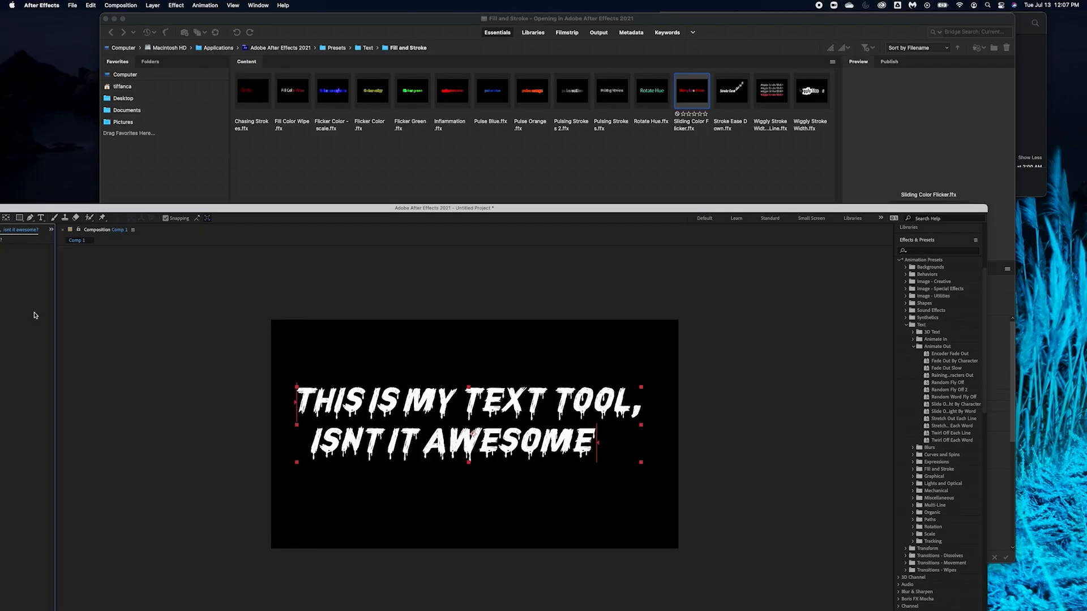
pyautogui.doubleClick(192, 209)
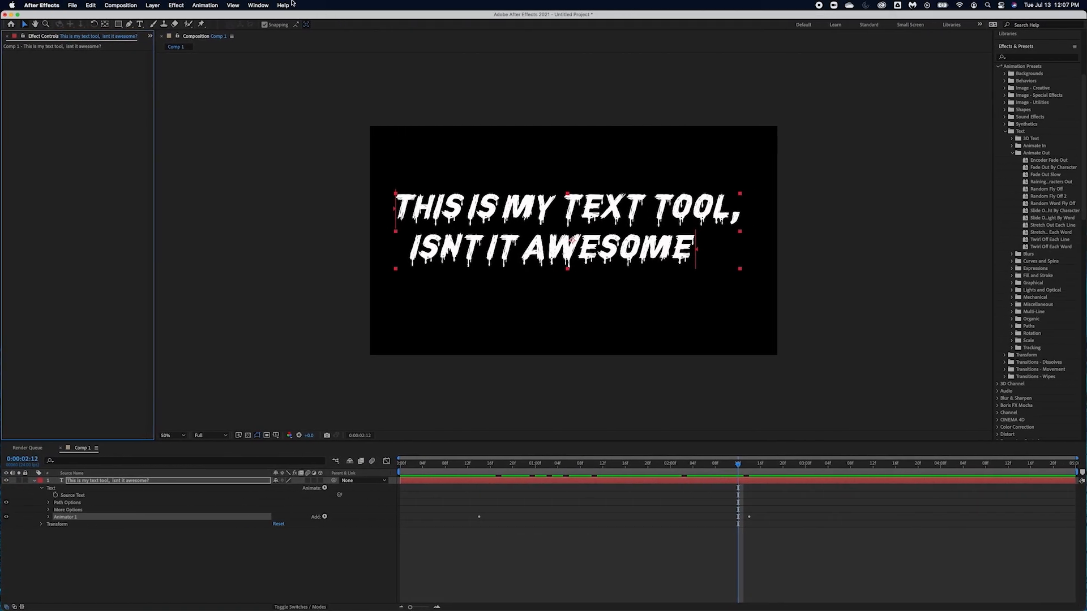
pyautogui.click(1011, 276)
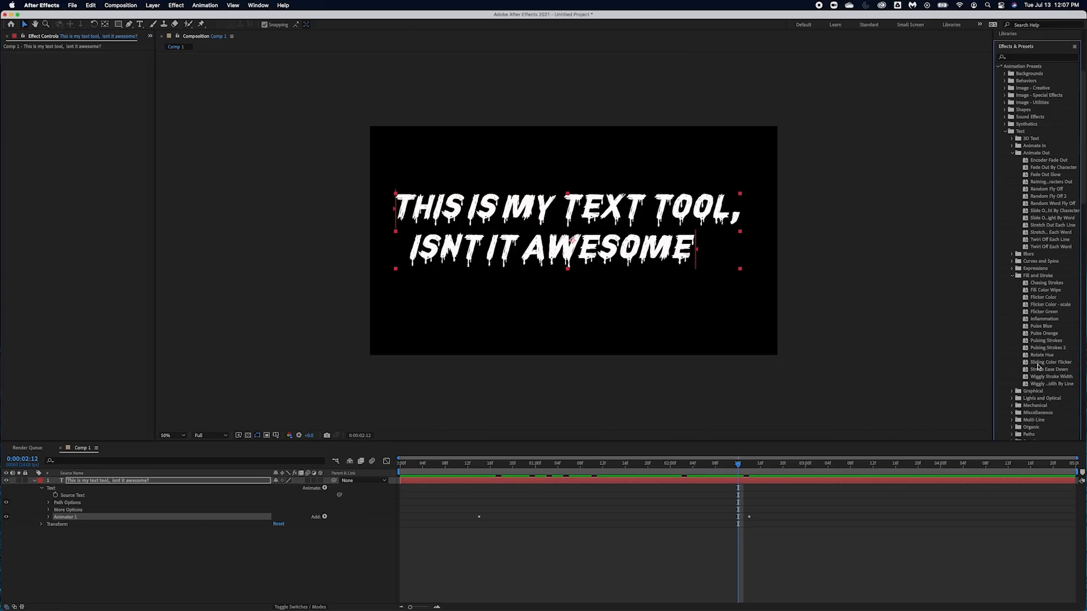
pyautogui.click(1045, 364)
pyautogui.click(285, 596)
pyautogui.moveTo(287, 609)
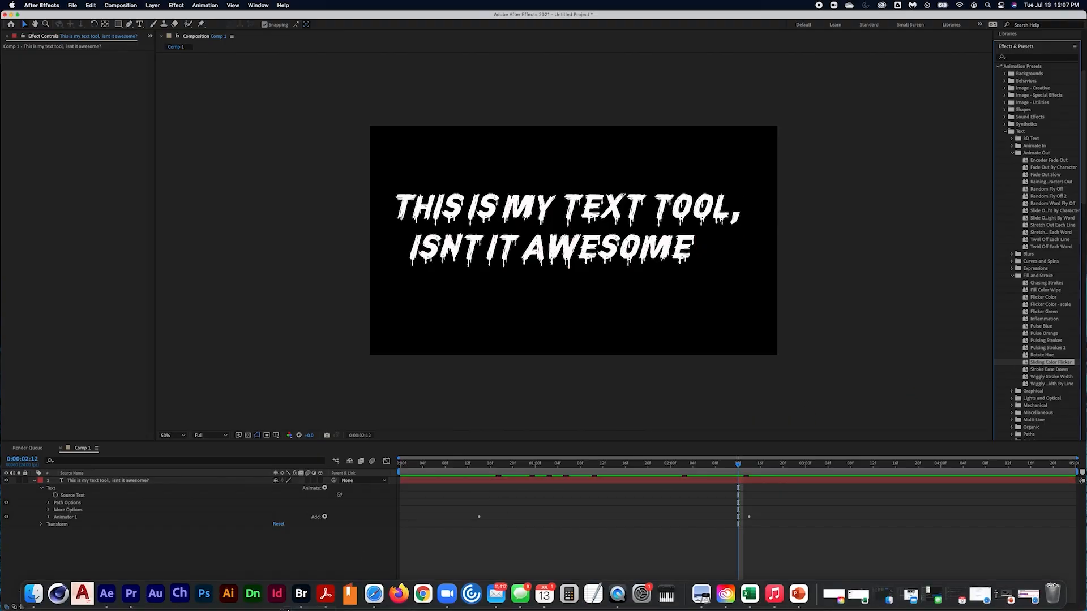
pyautogui.moveTo(190, 572); pyautogui.dragTo(170, 484)
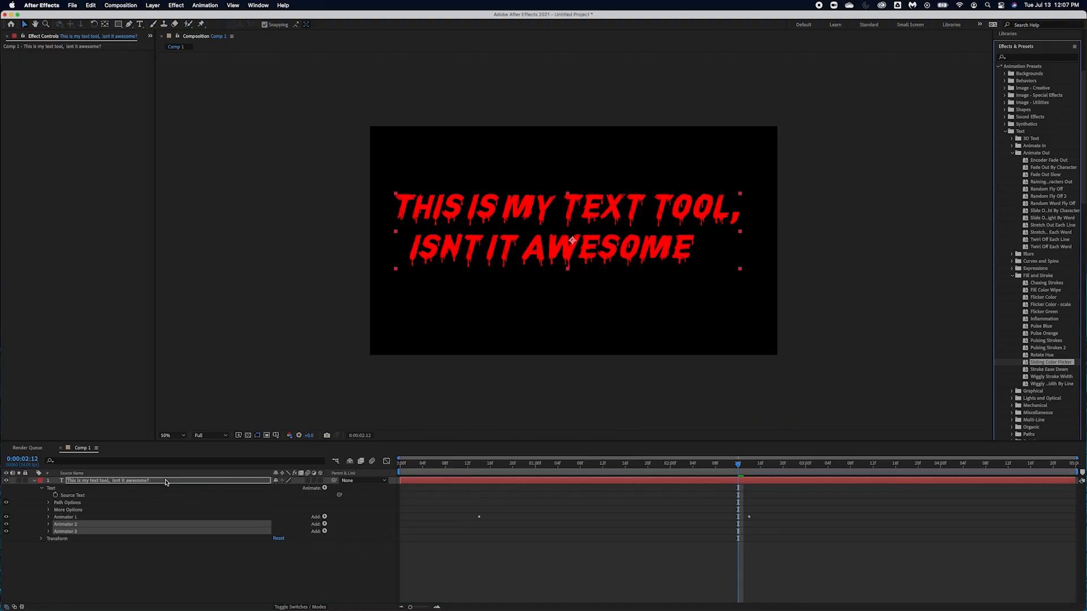
# - Play and scrub the combined text animation, and expand Animator 2 and Animator 3 to examine their fill color and hue properties
pyautogui.press('space')
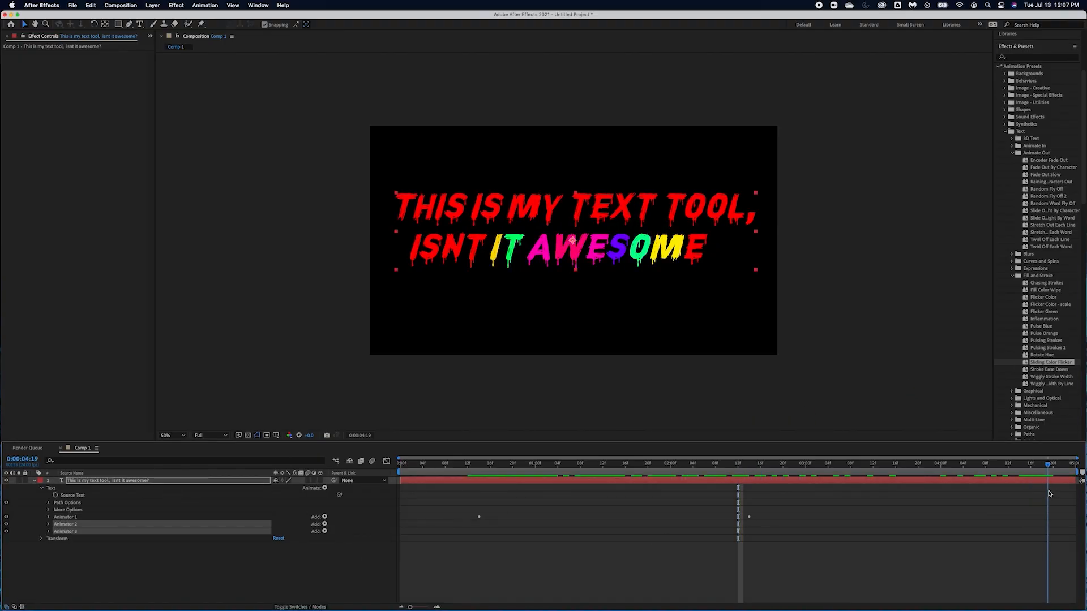
pyautogui.moveTo(909, 457); pyautogui.dragTo(890, 470)
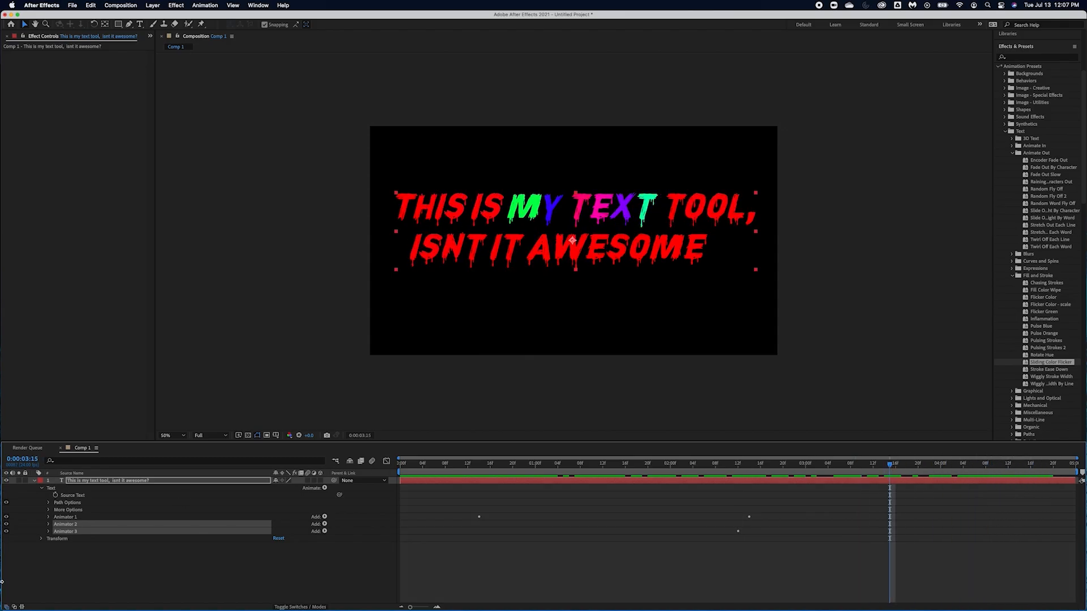
pyautogui.click(48, 532)
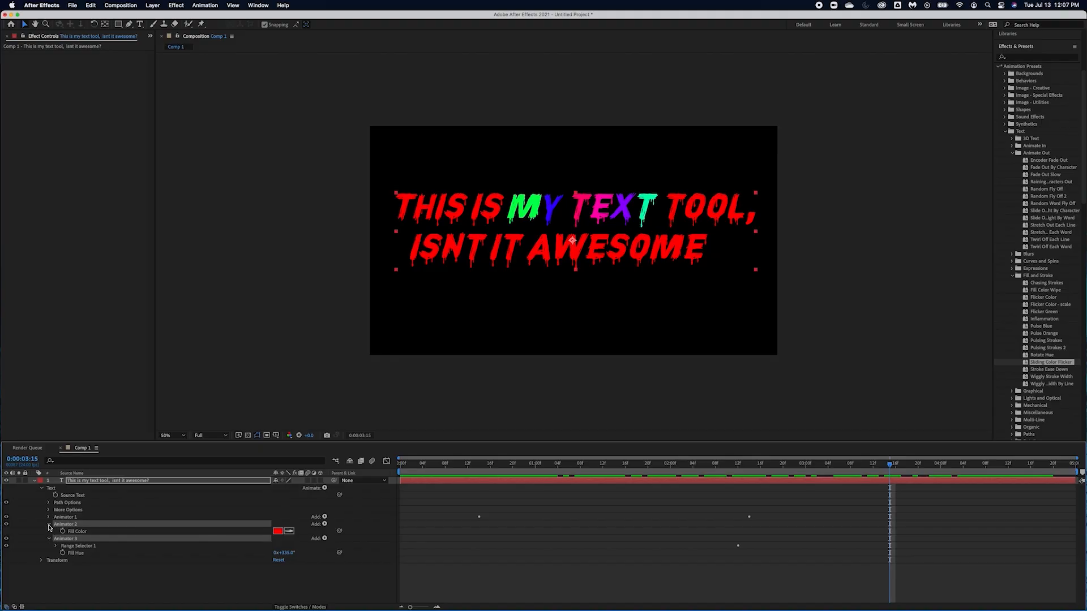
pyautogui.click(48, 525)
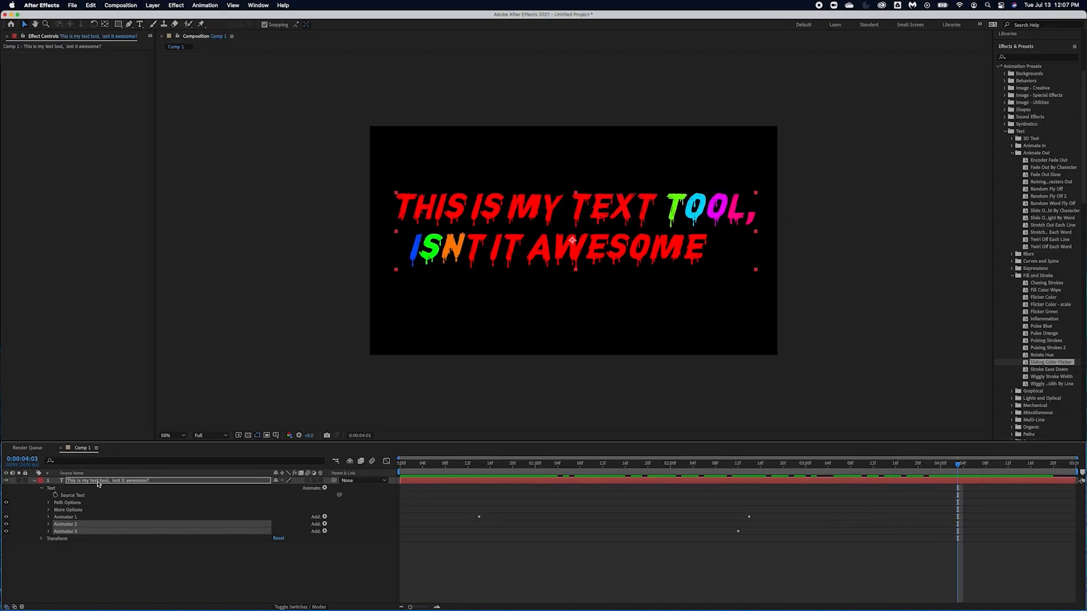
# - Reveal the animators' keyframes, move Animator 3's Range Selector Offset keyframe one second earlier to about 0:00:01:12, and play the result
pyautogui.click(48, 525)
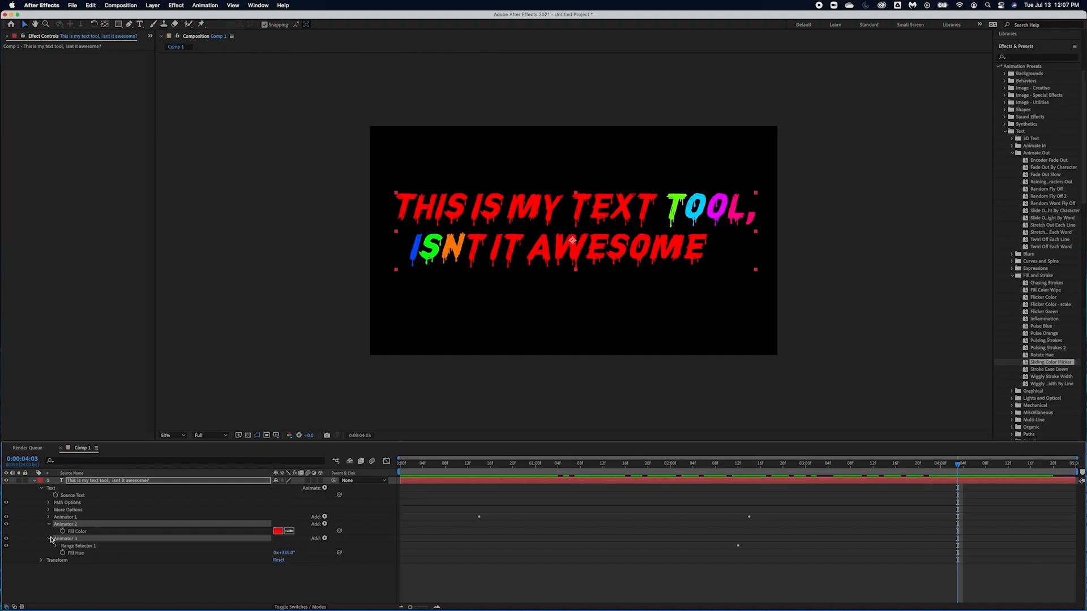
pyautogui.click(49, 518)
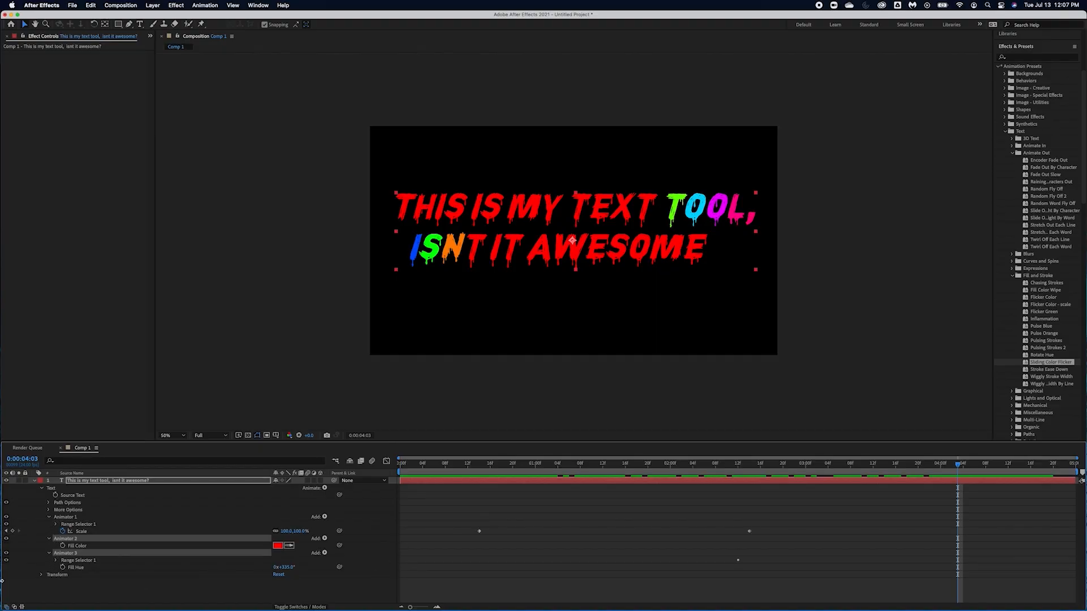
pyautogui.click(55, 561)
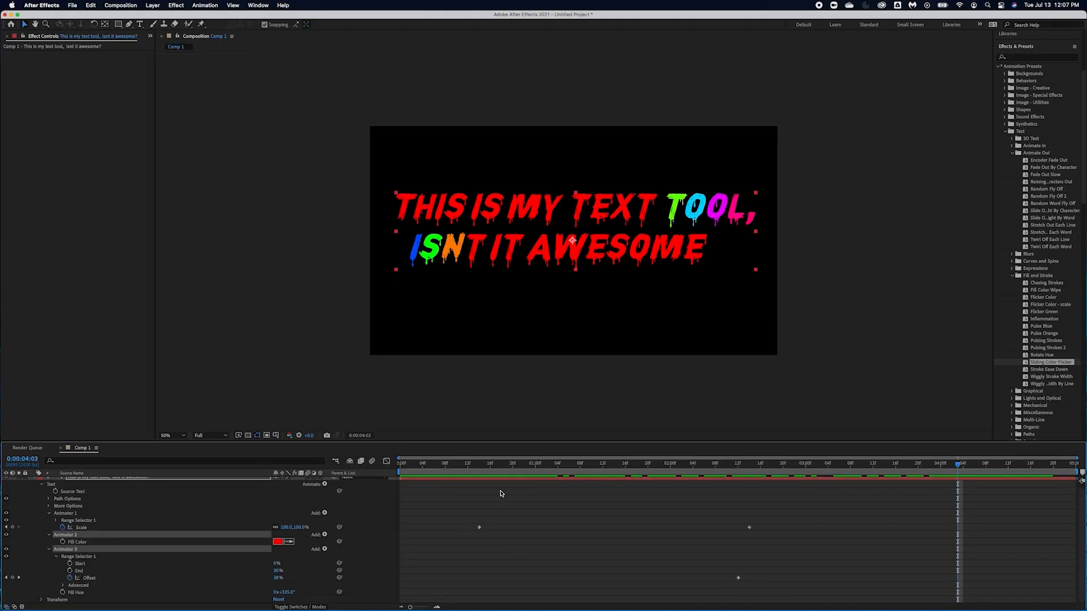
pyautogui.moveTo(957, 464); pyautogui.dragTo(710, 498)
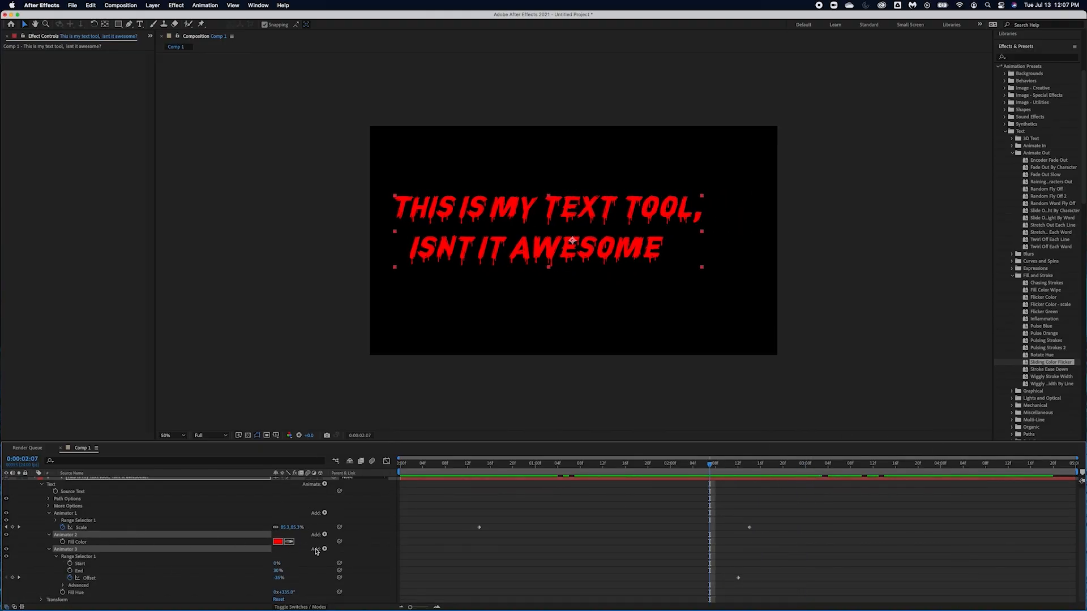
pyautogui.moveTo(711, 467); pyautogui.dragTo(811, 474)
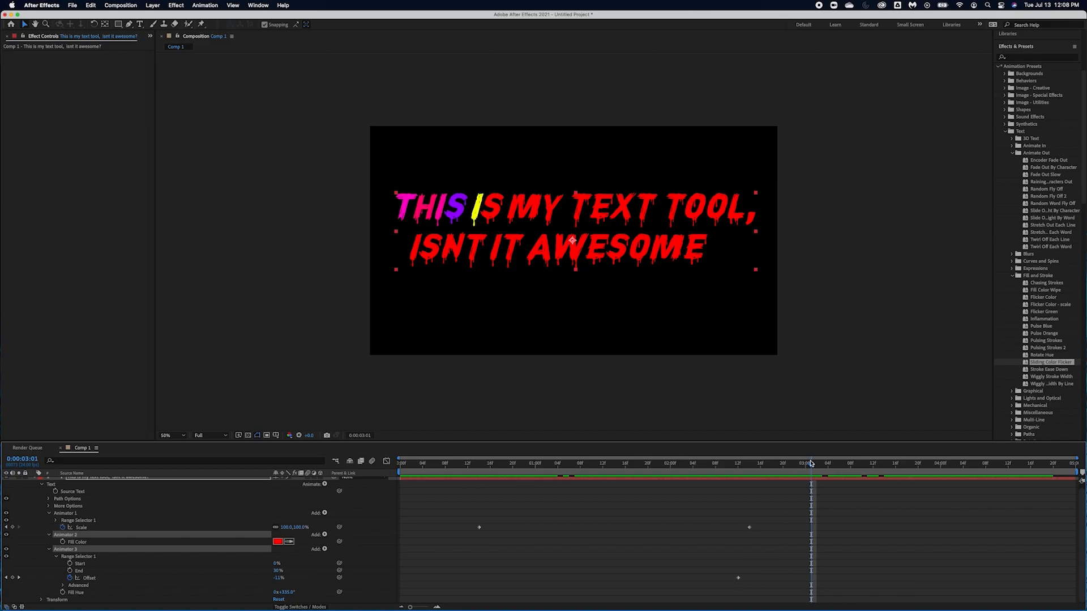
pyautogui.moveTo(812, 465)
pyautogui.mouseDown()
pyautogui.moveTo(655, 465)
pyautogui.moveTo(817, 466)
pyautogui.mouseUp()
pyautogui.moveTo(738, 580); pyautogui.dragTo(603, 579)
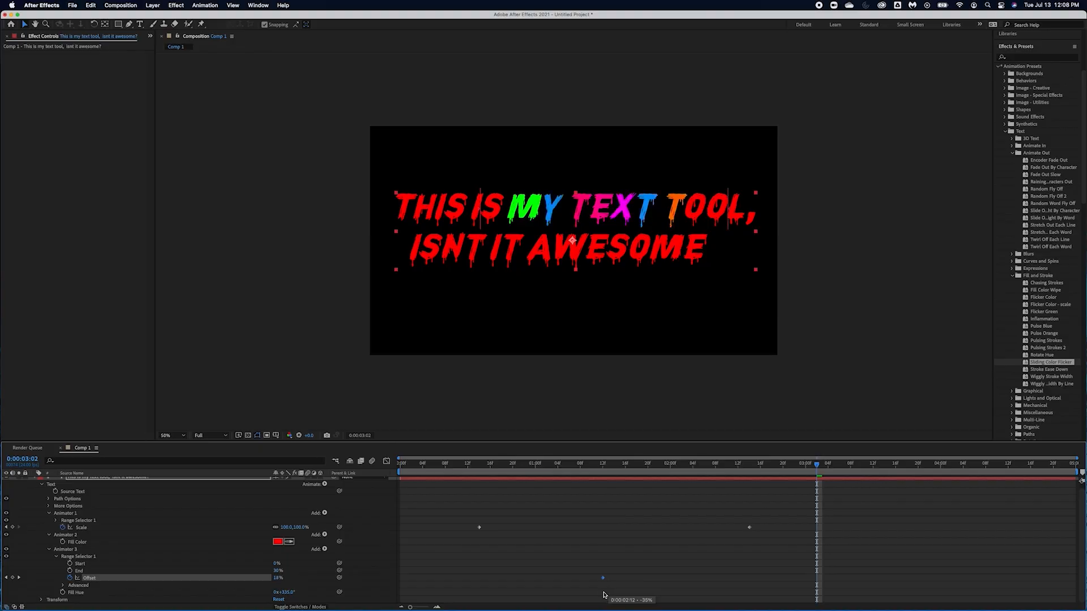
pyautogui.press('space')
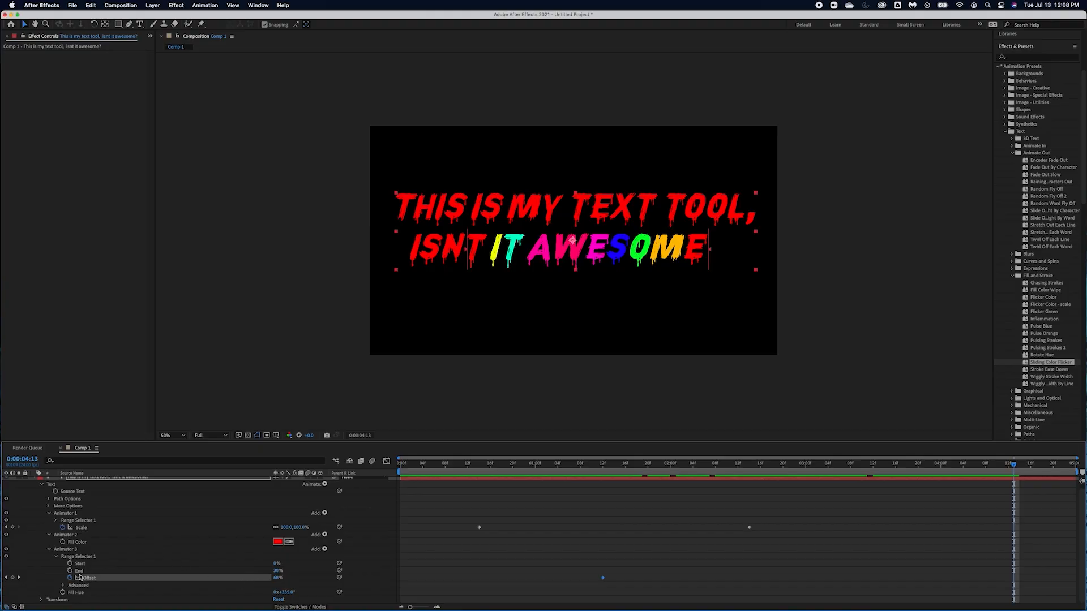
# - Expand the Advanced options of Animator 3's Range Selector to examine them, and scrub to 0:00:04:17
pyautogui.click(63, 585)
pyautogui.scroll(-1, 178, 548)
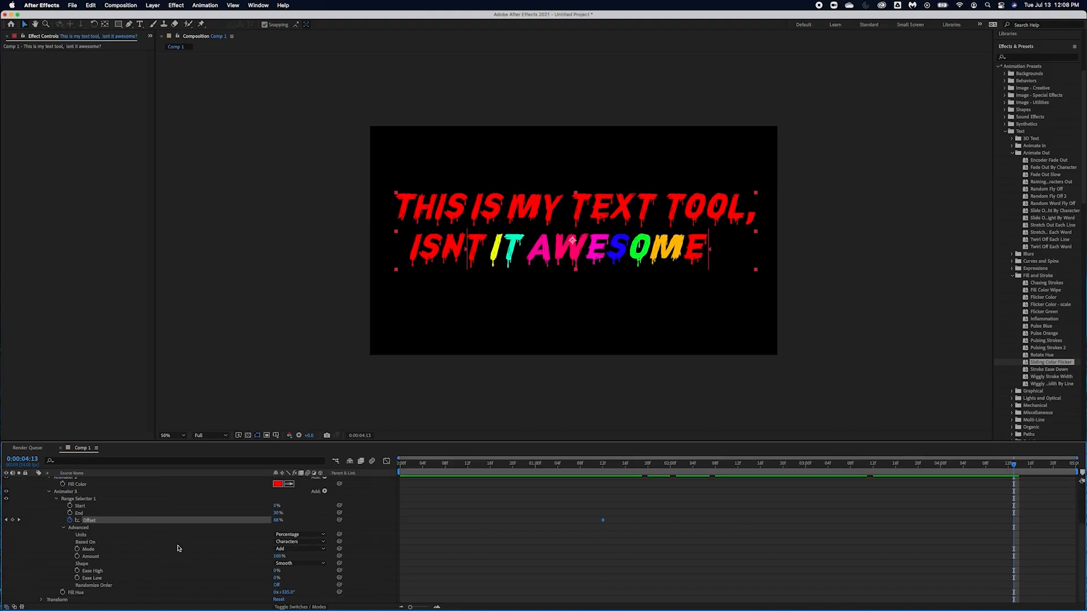
pyautogui.scroll(2, 178, 548)
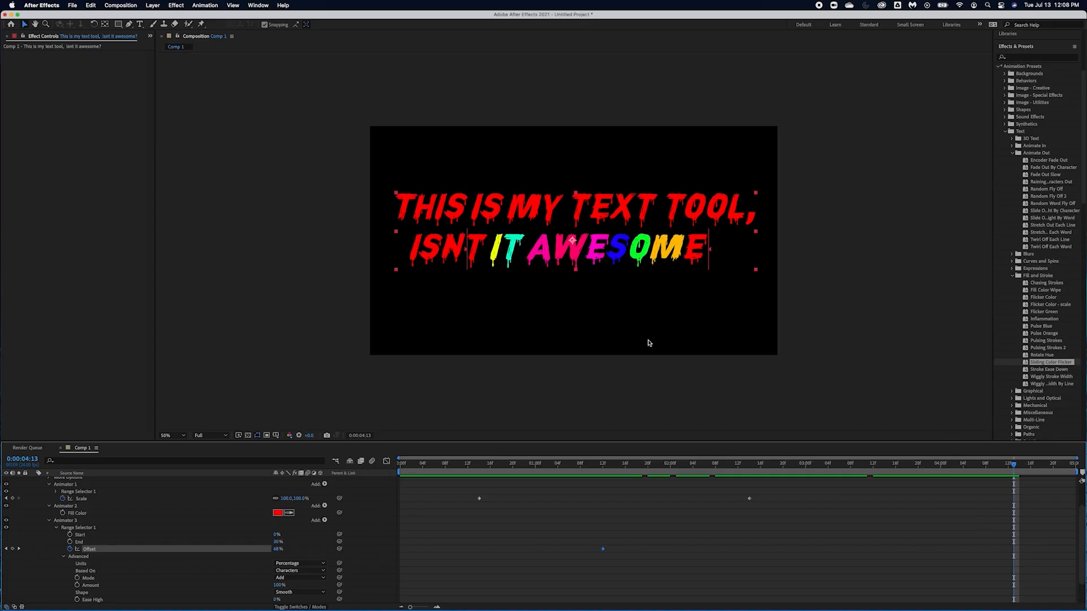
pyautogui.moveTo(1015, 465); pyautogui.dragTo(1036, 455)
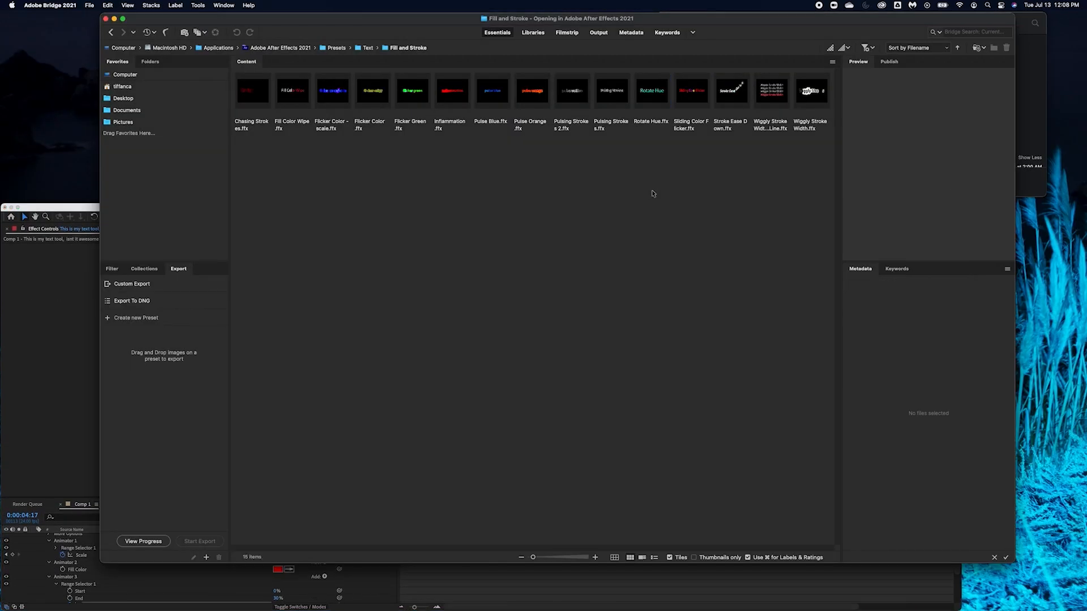
# - In Bridge, preview the Fill and Stroke presets Inflammation and Pulse Orange
pyautogui.click(459, 94)
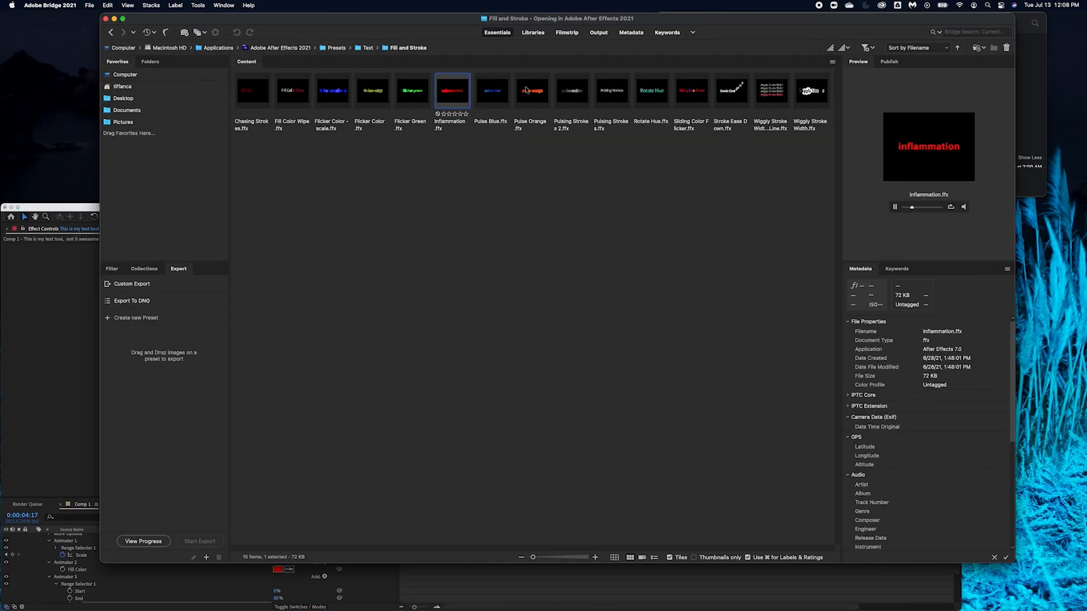
pyautogui.click(526, 91)
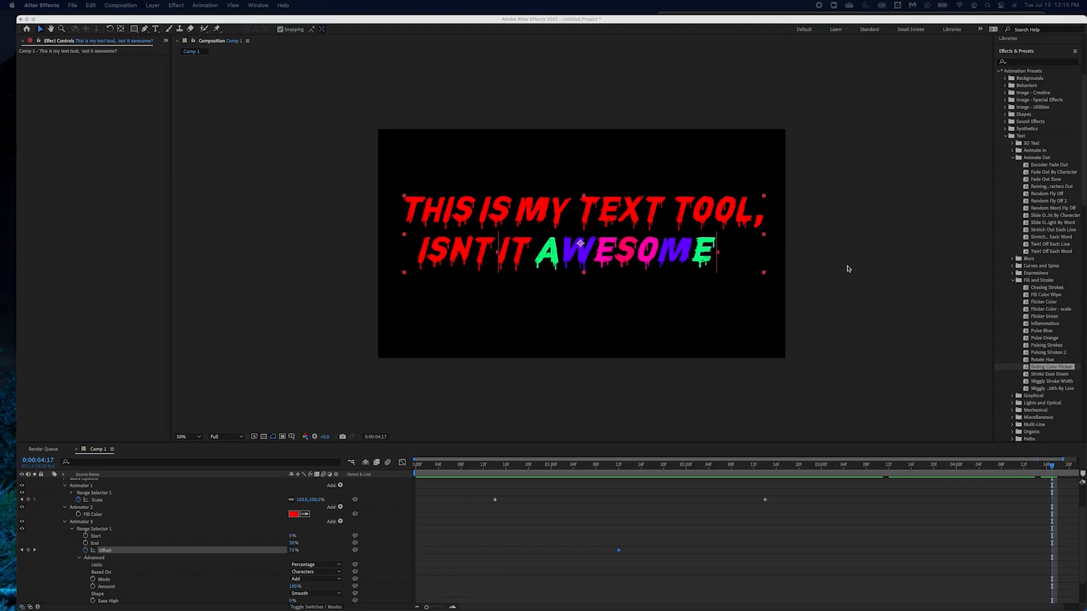
pyautogui.scroll(-1, 583, 288)
pyautogui.scroll(2, 583, 287)
pyautogui.scroll(1, 583, 288)
pyautogui.scroll(-1, 583, 288)
pyautogui.scroll(-1, 583, 287)
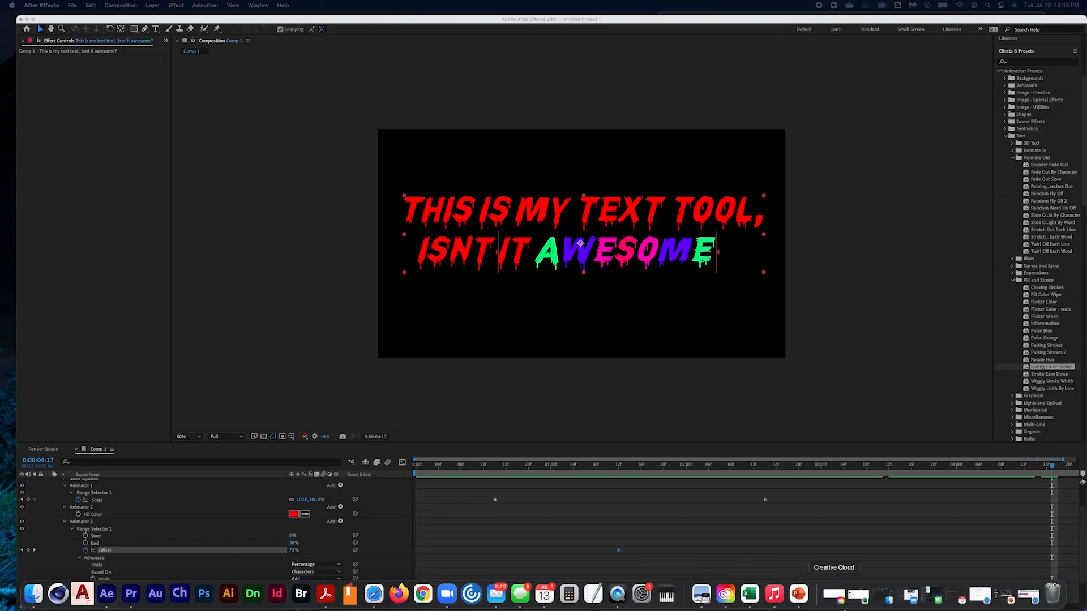
# - Switch to the Safari window with dafont's Fancy > Horror category and browse the listed fonts
pyautogui.click(1026, 596)
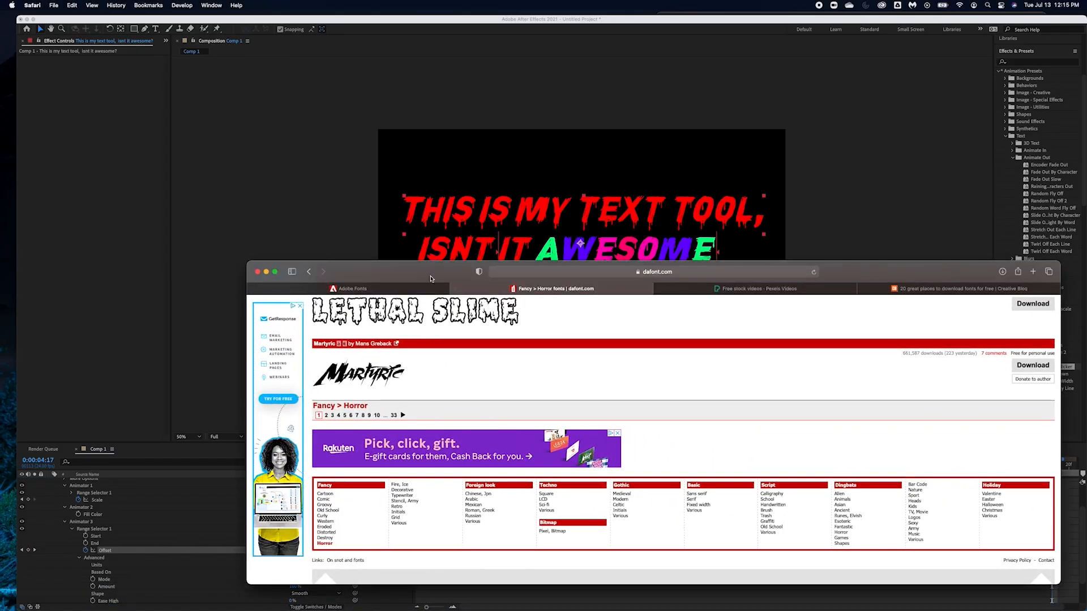
pyautogui.scroll(2, 648, 430)
pyautogui.scroll(8, 648, 430)
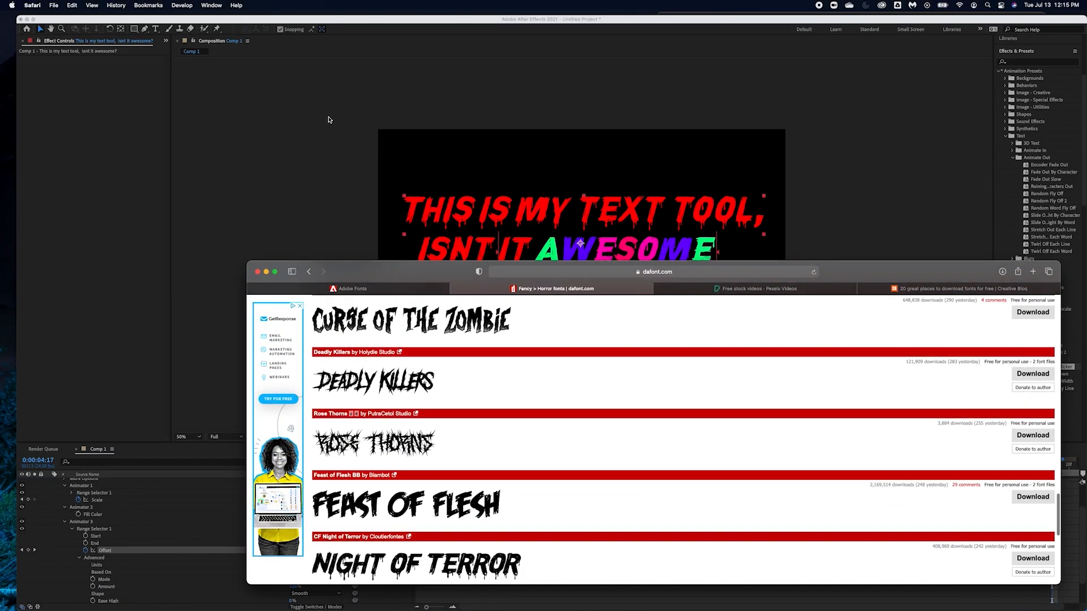
# - Minimize the browser window, return to After Effects, and move the current time to 0:00:00:00
pyautogui.click(266, 273)
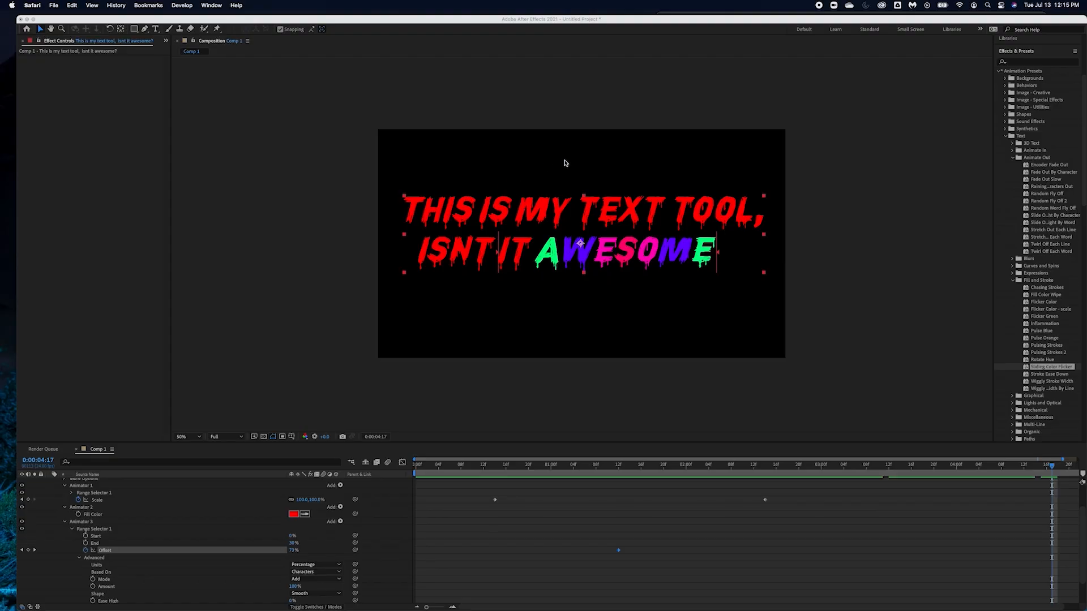
pyautogui.click(435, 391)
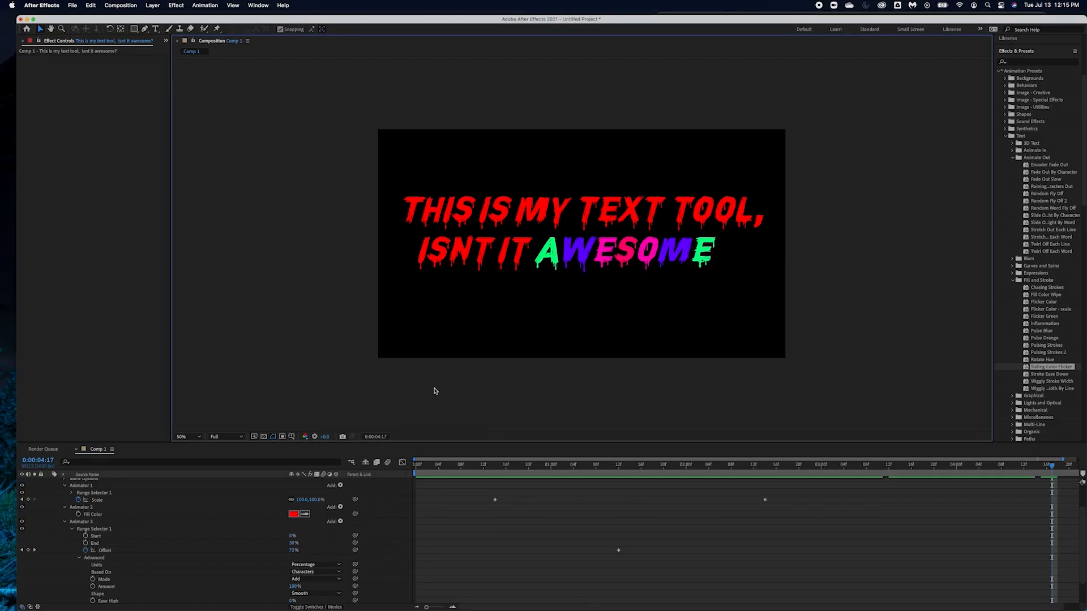
pyautogui.moveTo(1052, 465); pyautogui.dragTo(391, 527)
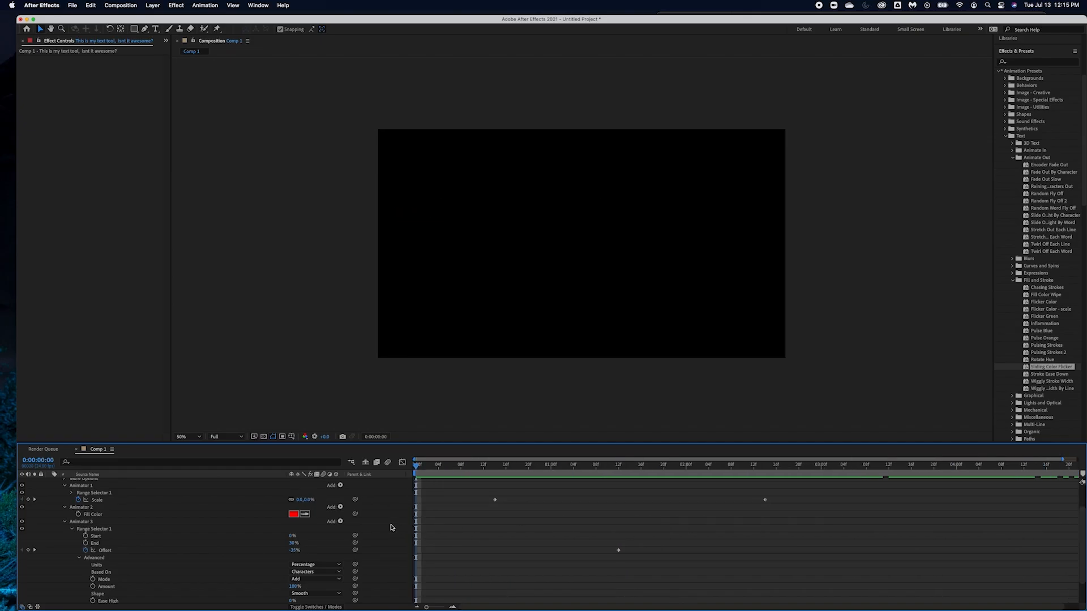
# - Add Comp 1 to the Render Queue and open its output destination, choosing the Desktop as location
pyautogui.click(125, 6)
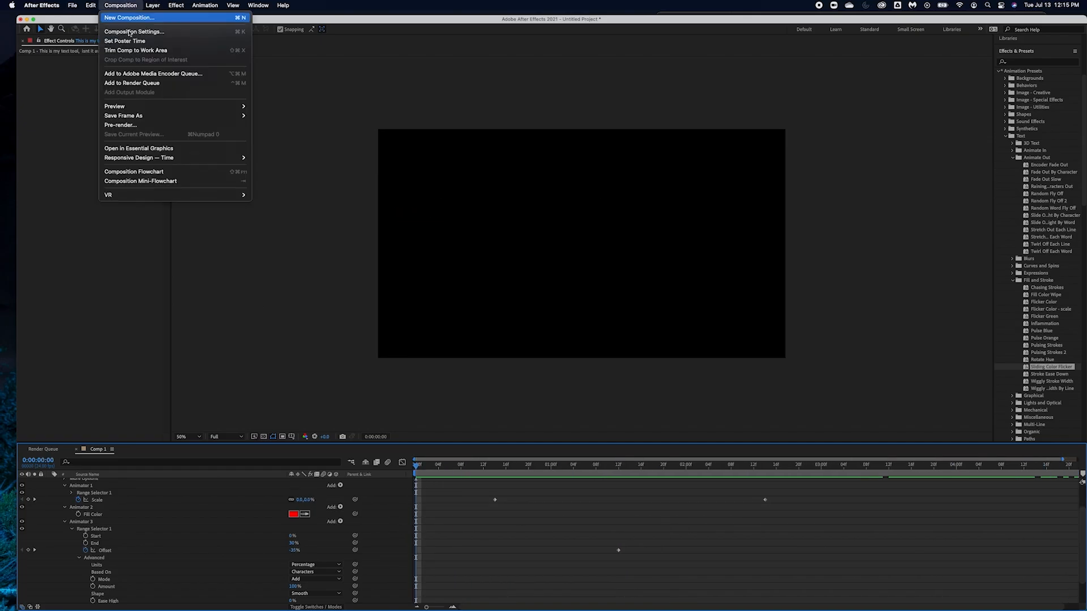
pyautogui.click(144, 84)
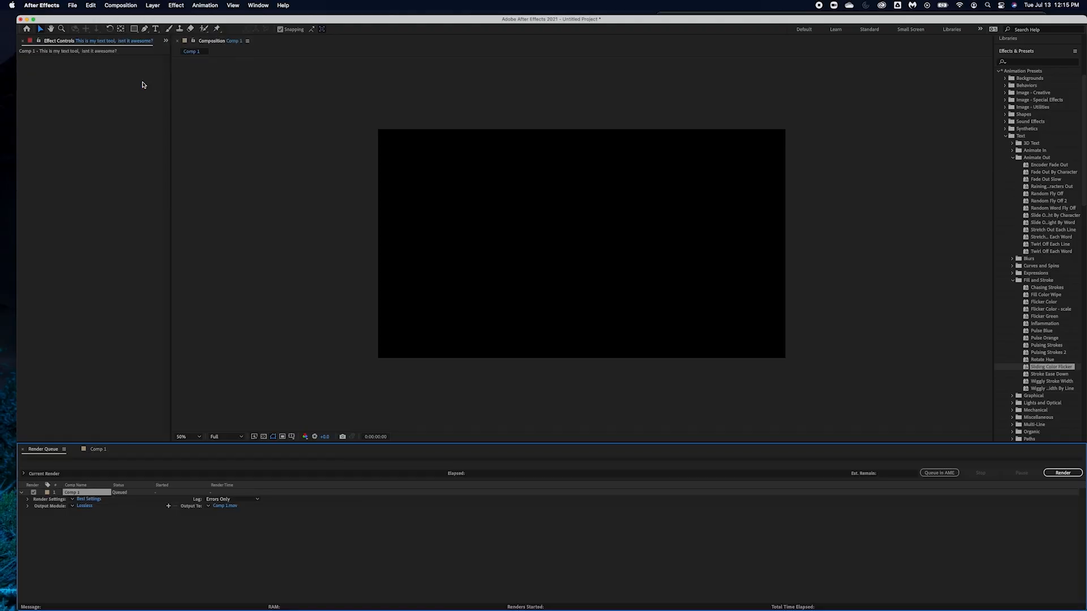
pyautogui.click(224, 506)
pyautogui.click(309, 121)
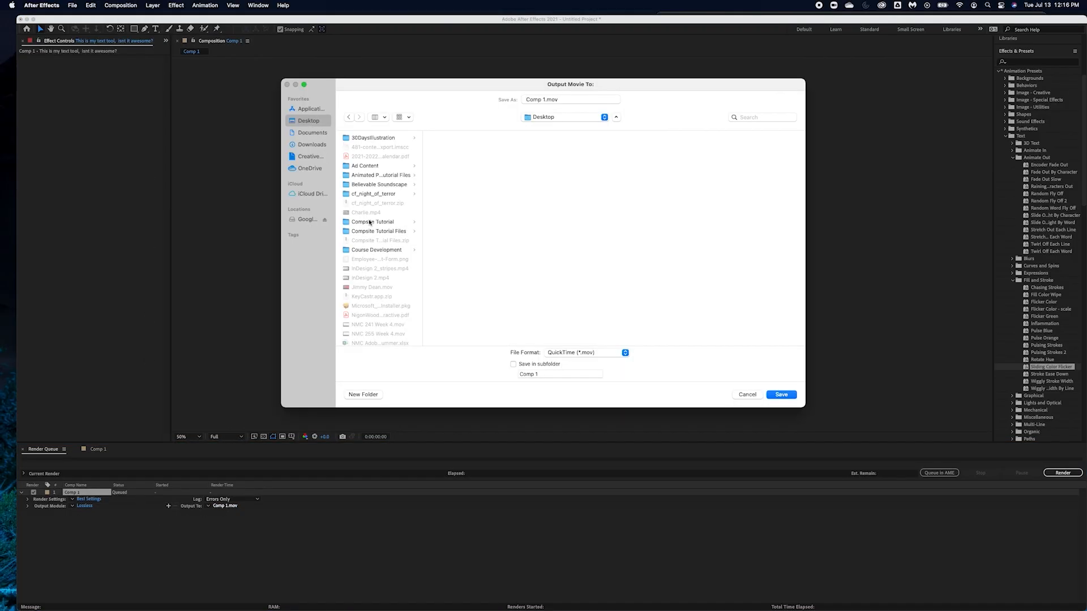
# - Create a Desktop folder named Text and Transitions and save the output there as Comp 1.mov in QuickTime format
pyautogui.scroll(-5, 383, 222)
pyautogui.scroll(5, 382, 223)
pyautogui.click(368, 395)
pyautogui.write('Text an')
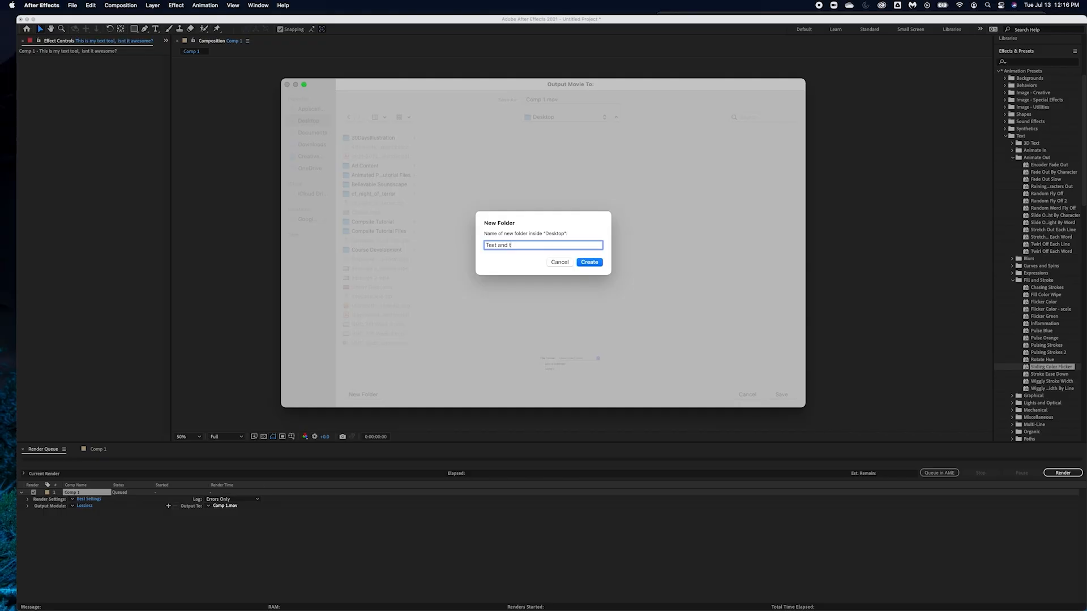
pyautogui.write('d Transitions')
pyautogui.click(588, 262)
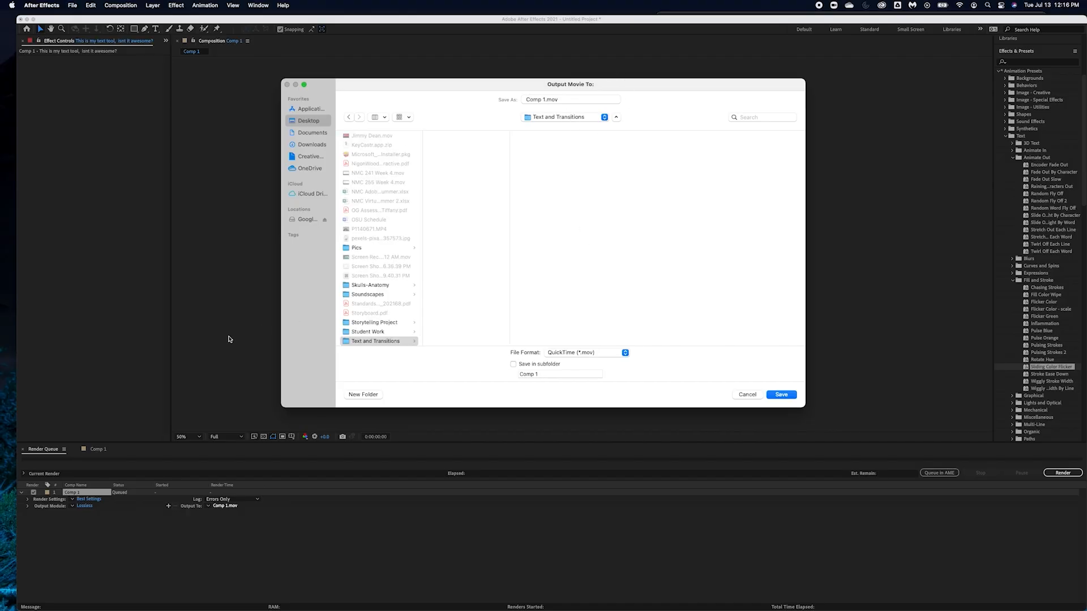
pyautogui.click(771, 395)
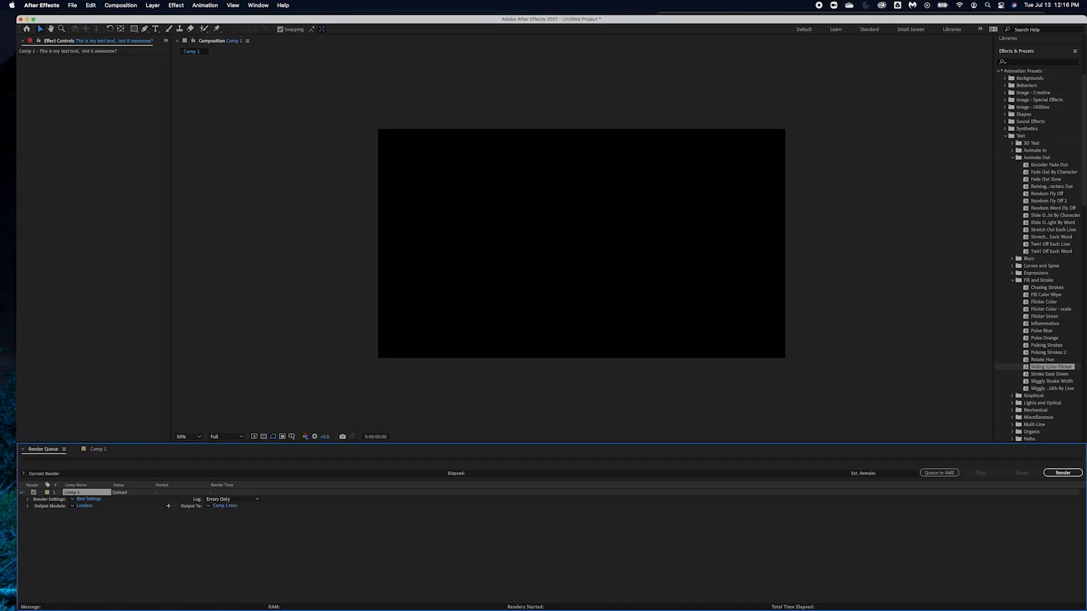
# - Render the queued Comp 1 with the Best Settings and Lossless output
pyautogui.click(1063, 473)
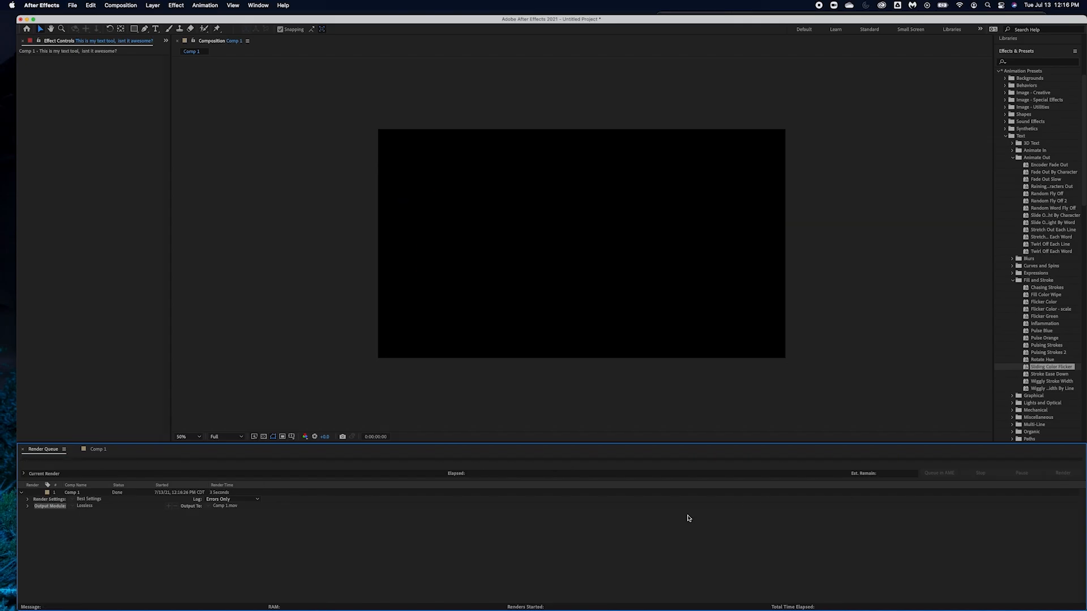
pyautogui.moveTo(59, 20); pyautogui.dragTo(5, 12)
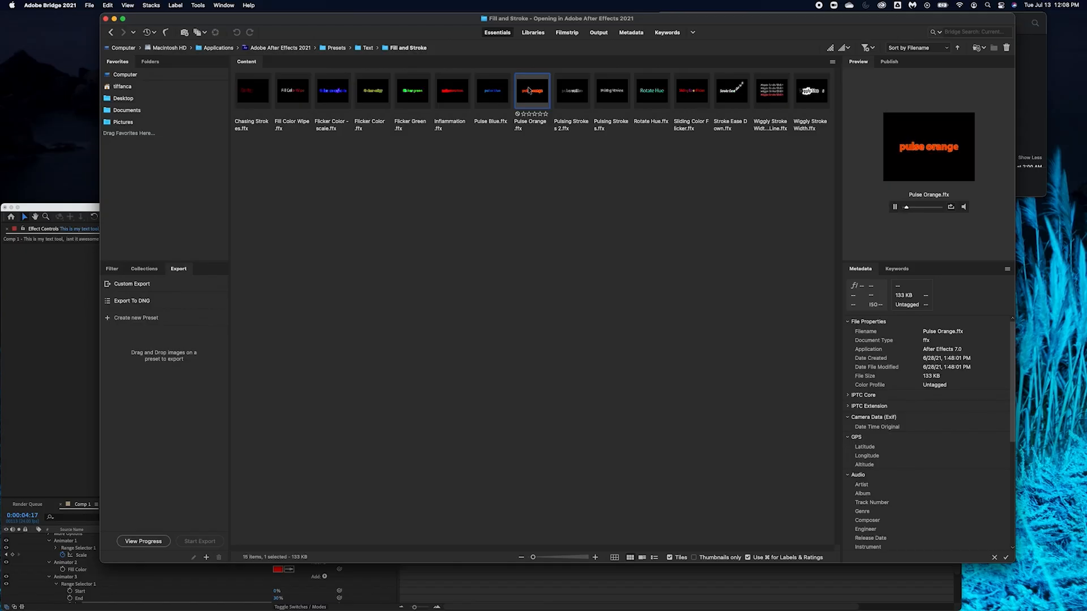